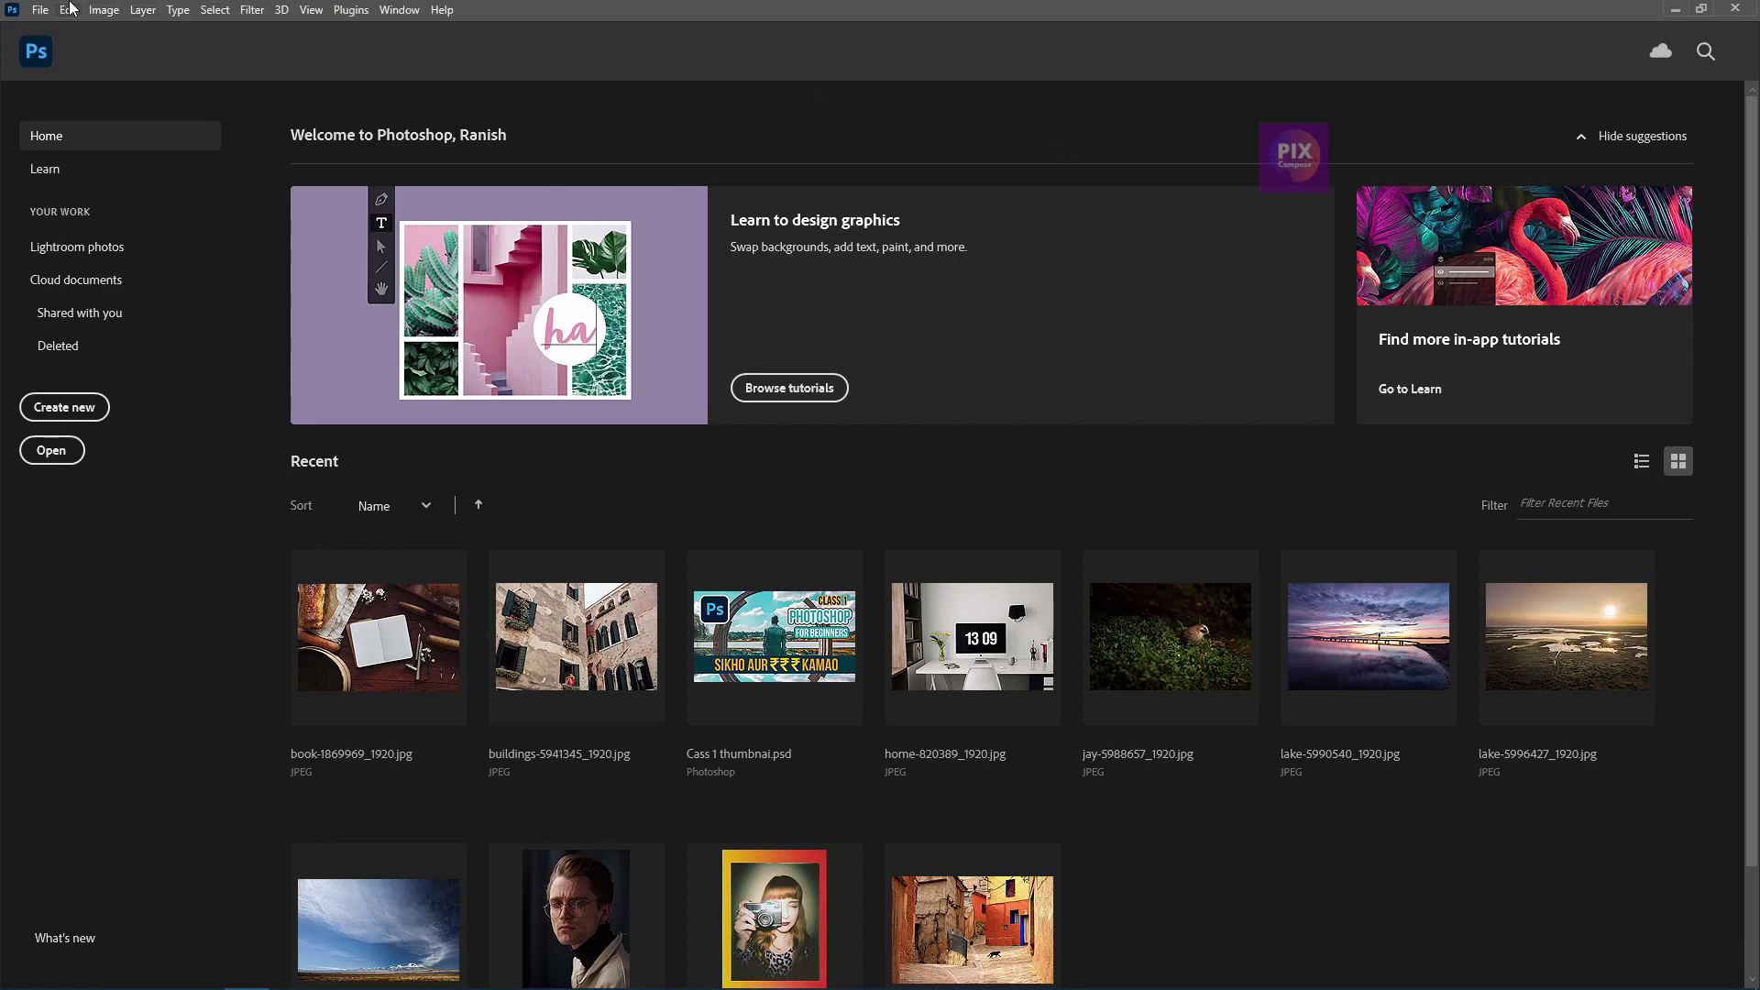
- Open the nine Downloads photos, street-4205751_1920.jpg through pexels-lisa-fotios-7016931.jpg, together
{"action": "left_click", "coordinate": [44, 12]}
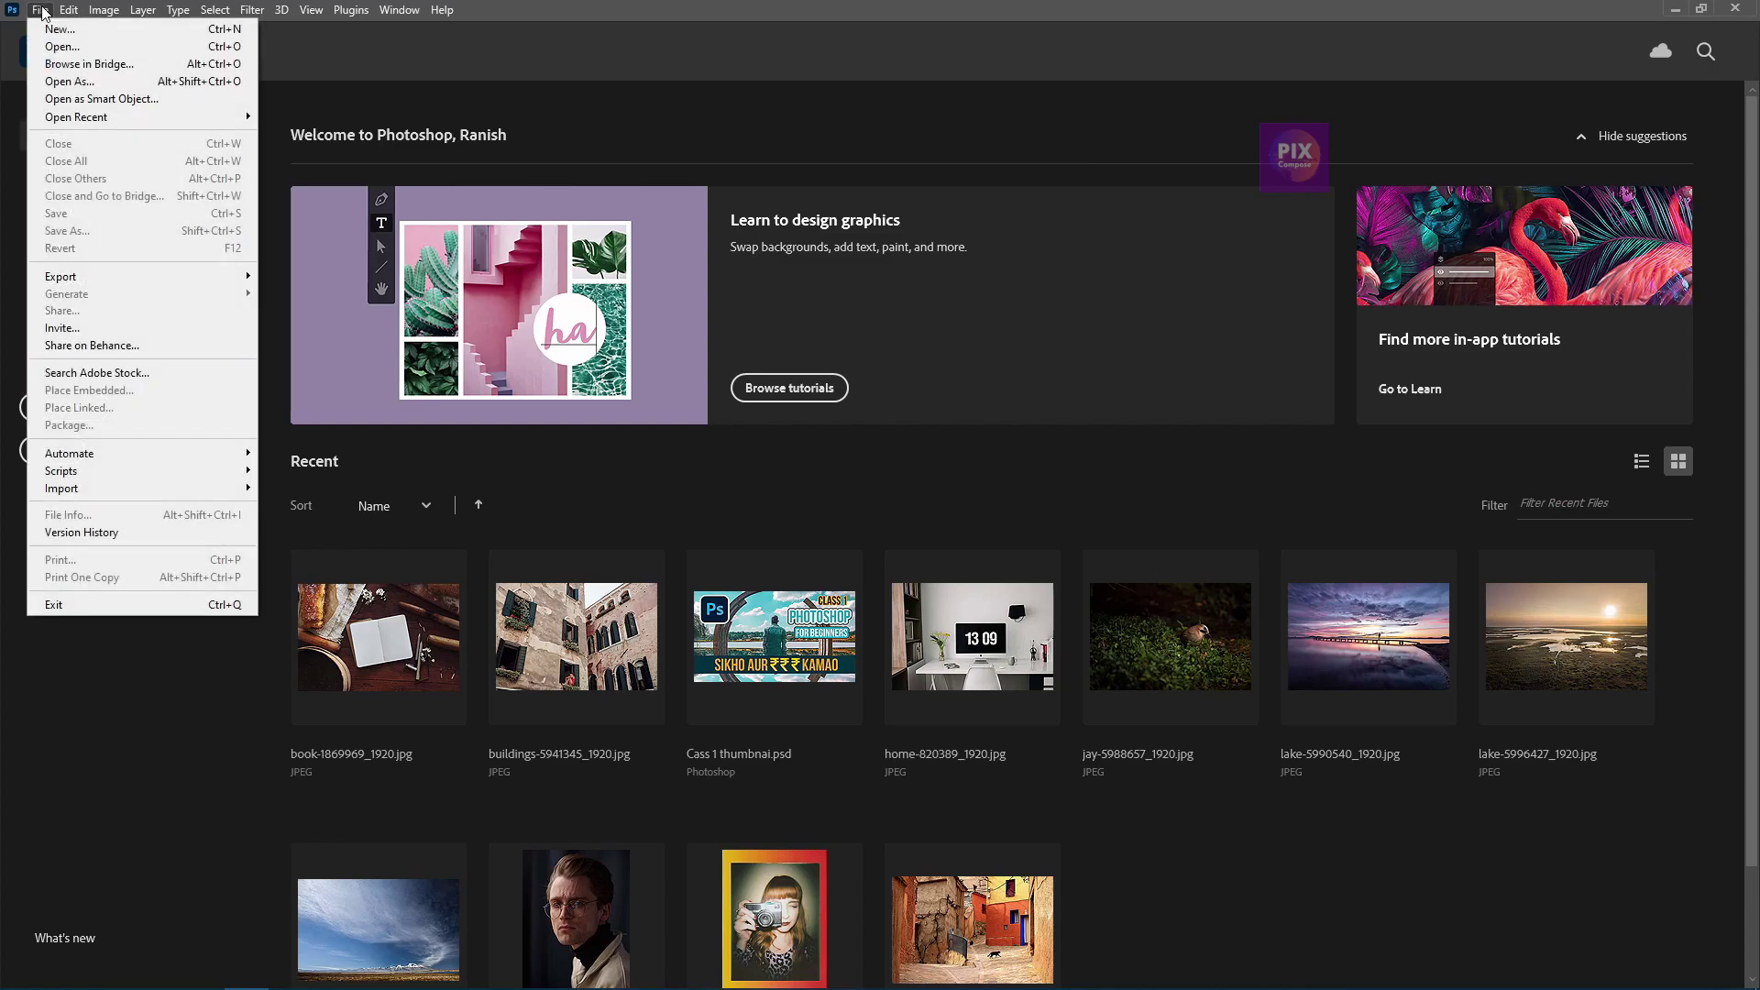
{"action": "left_click", "coordinate": [62, 48]}
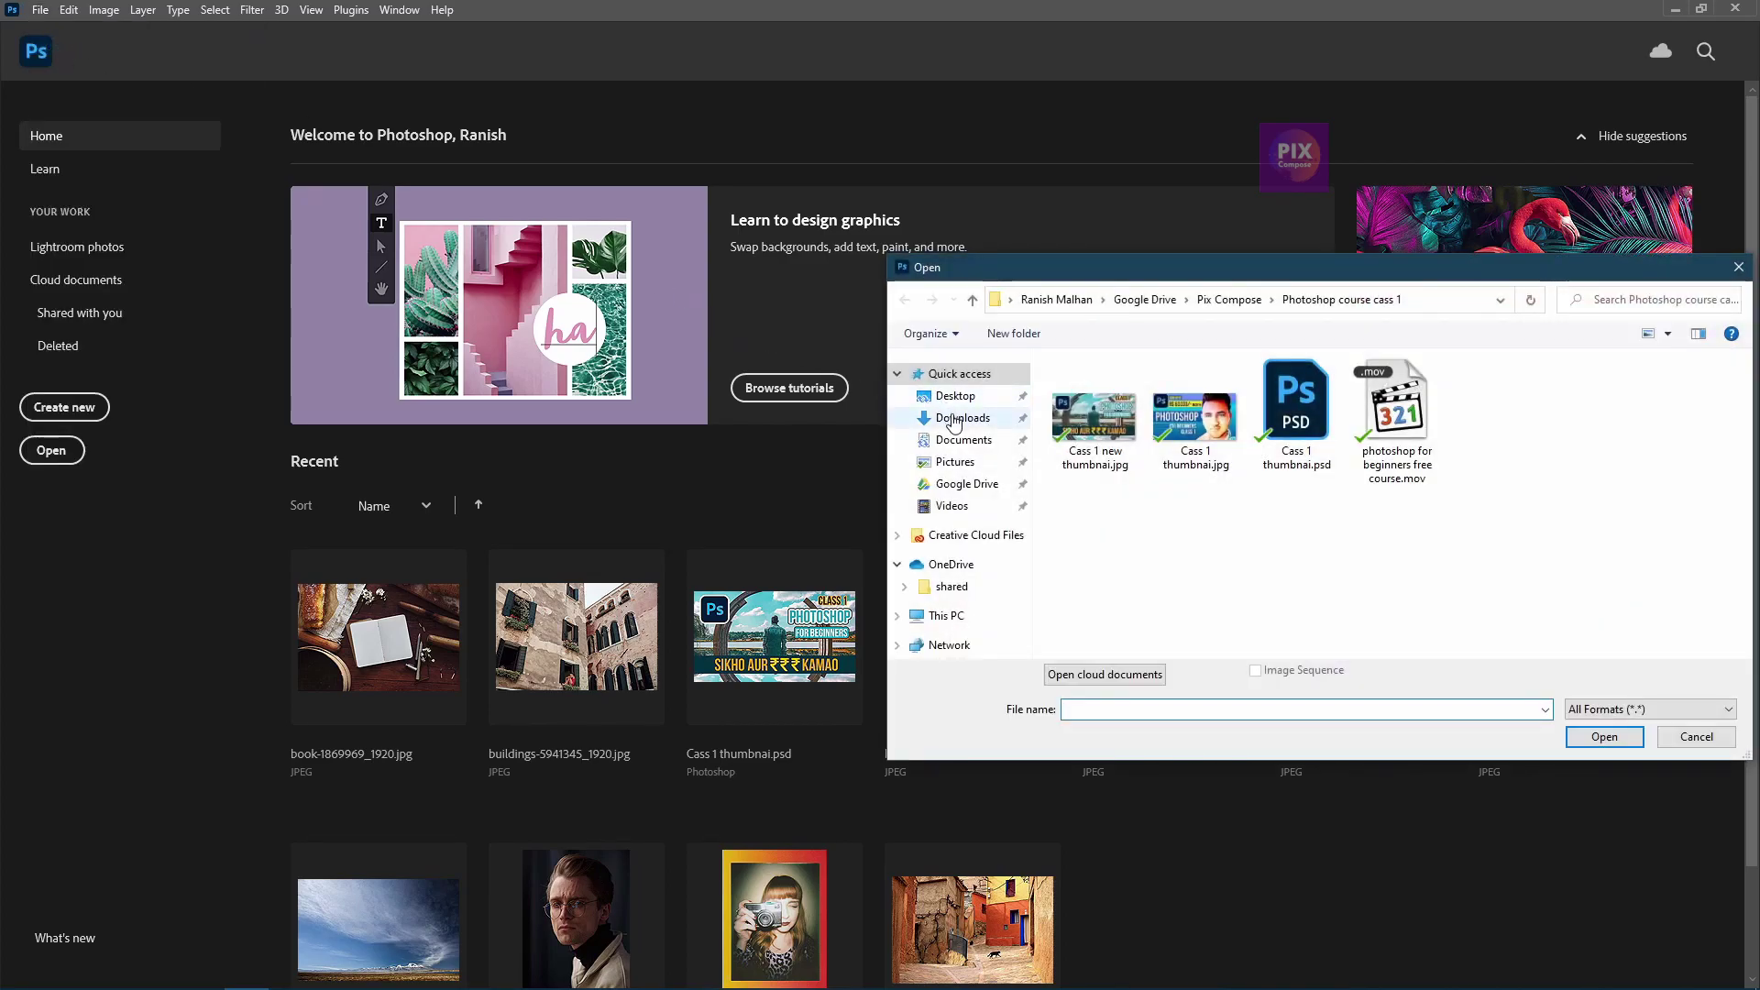
{"action": "left_click", "coordinate": [953, 419]}
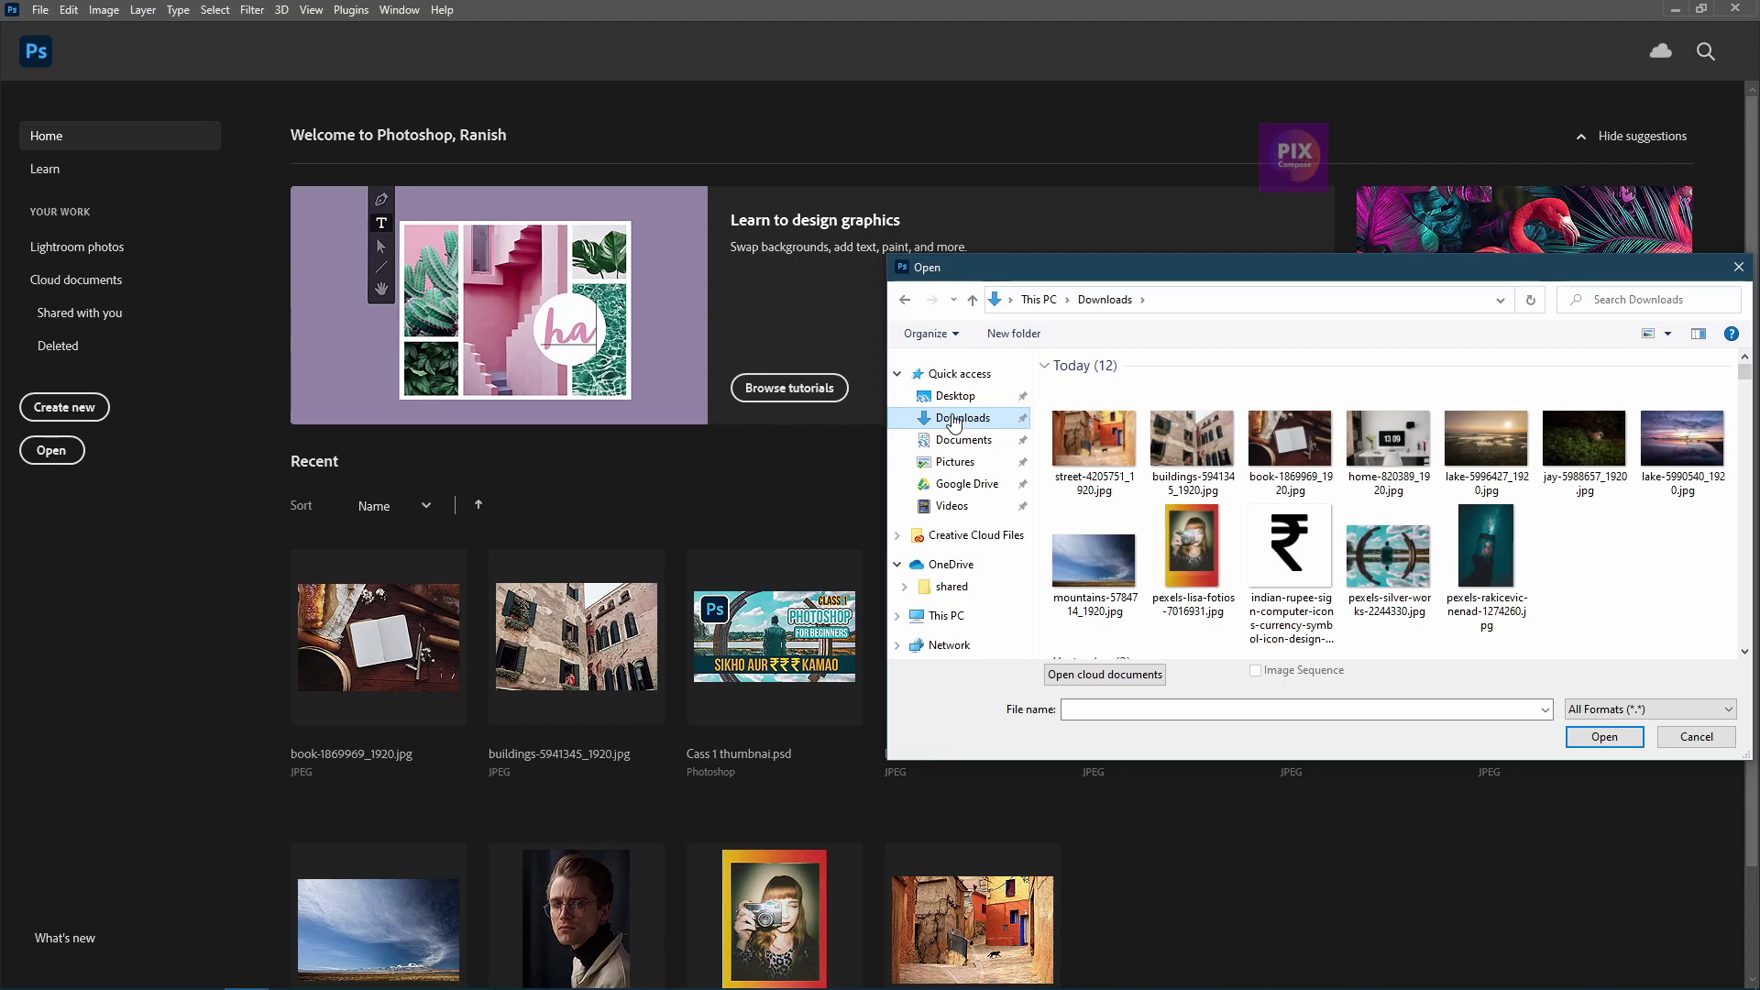
{"action": "left_click", "coordinate": [1174, 559]}
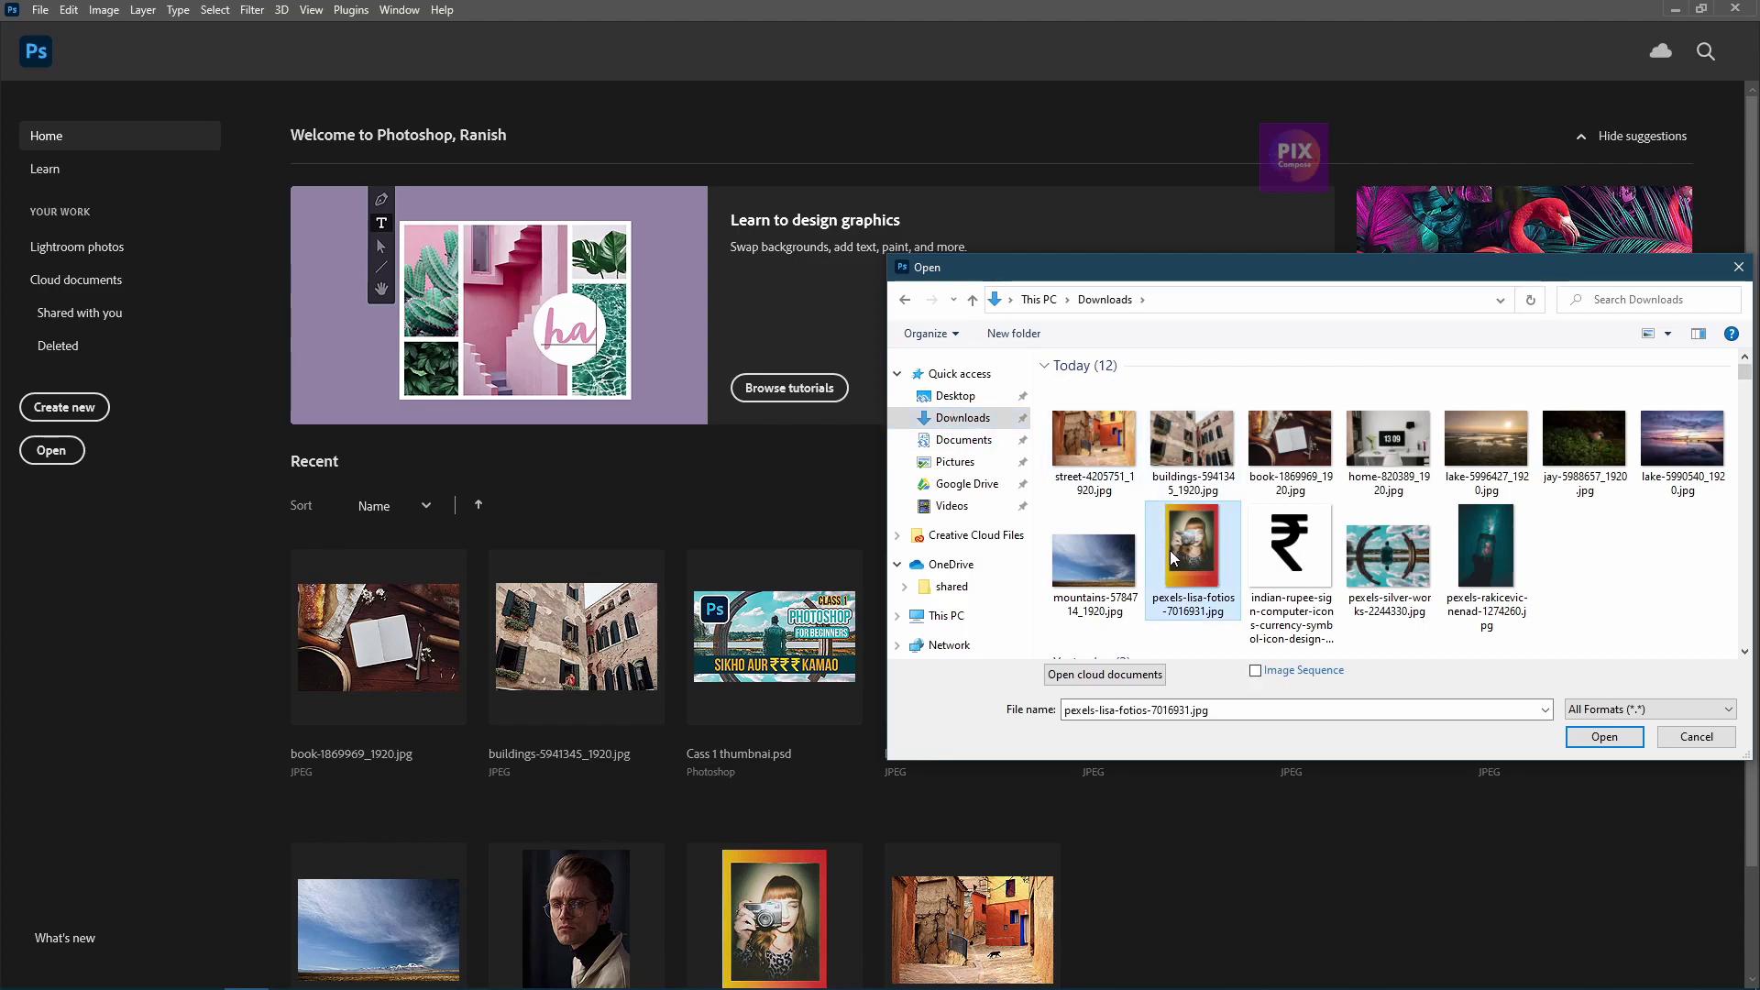
{"action": "left_click", "coordinate": [1074, 469], "text": "shift"}
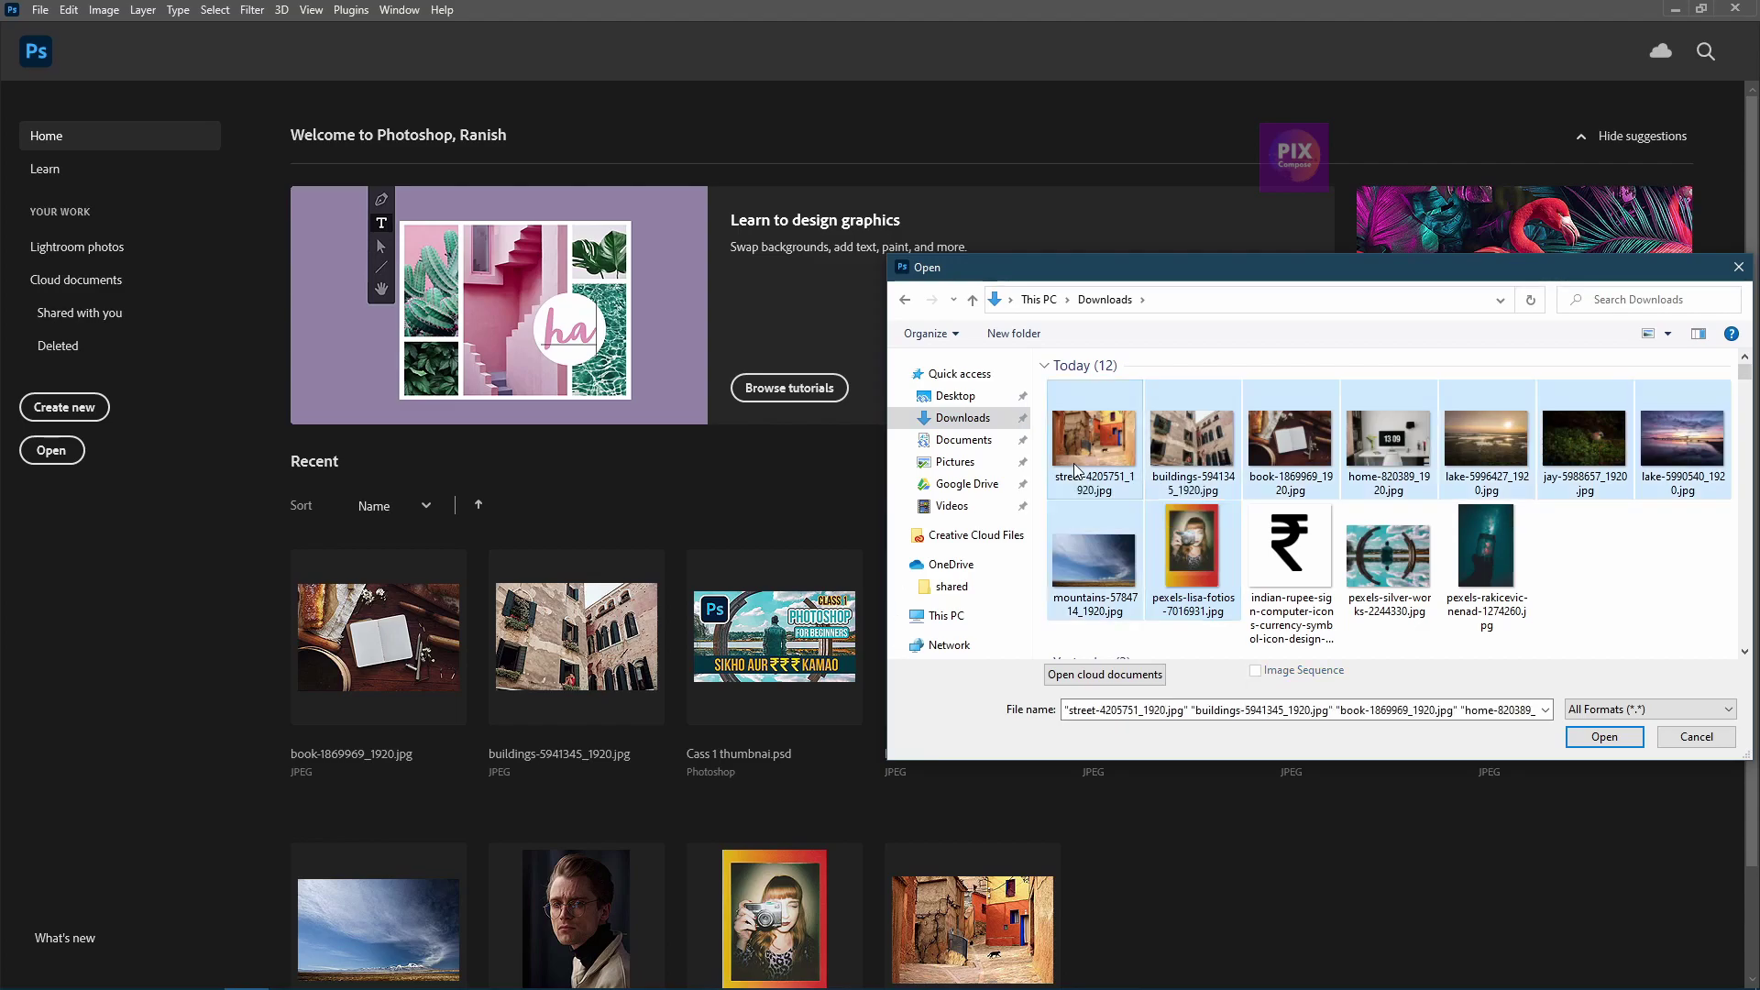
{"action": "left_click", "coordinate": [1167, 534]}
{"action": "left_click", "coordinate": [1077, 456], "text": "shift"}
{"action": "left_click", "coordinate": [1628, 737]}
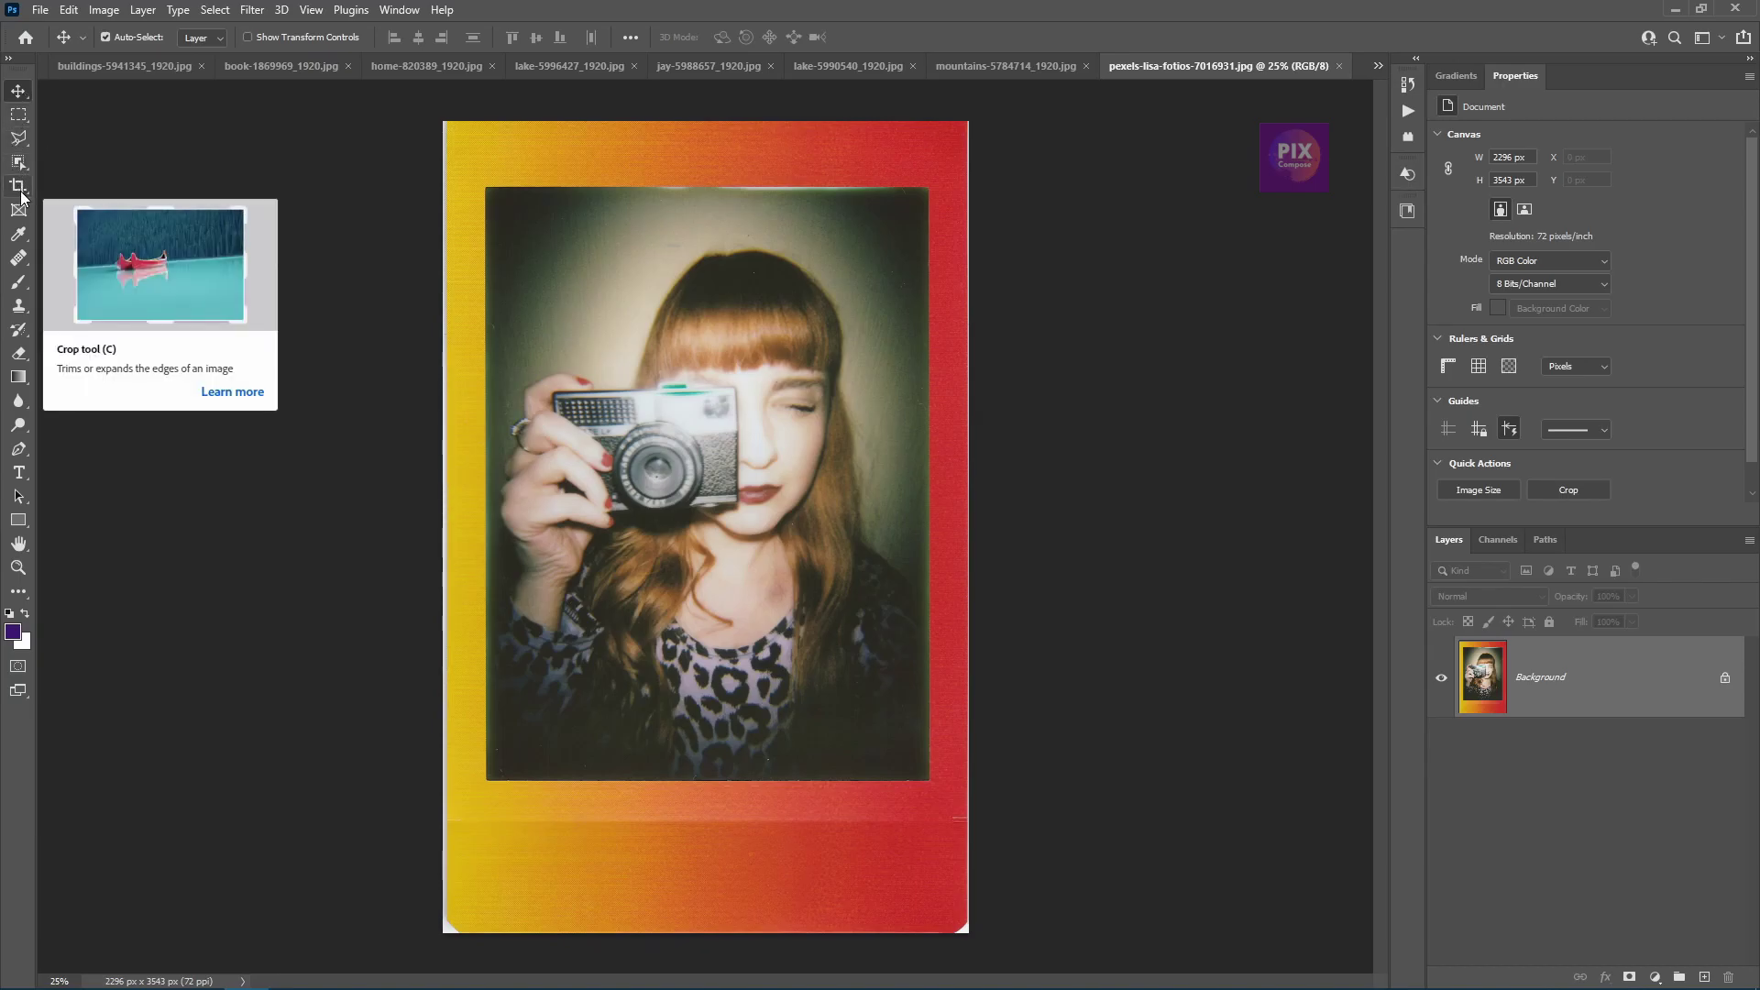
- Crop the instant photo to 1912 × 2583 inside its yellow-red frame, then undo it
{"action": "left_click", "coordinate": [22, 192]}
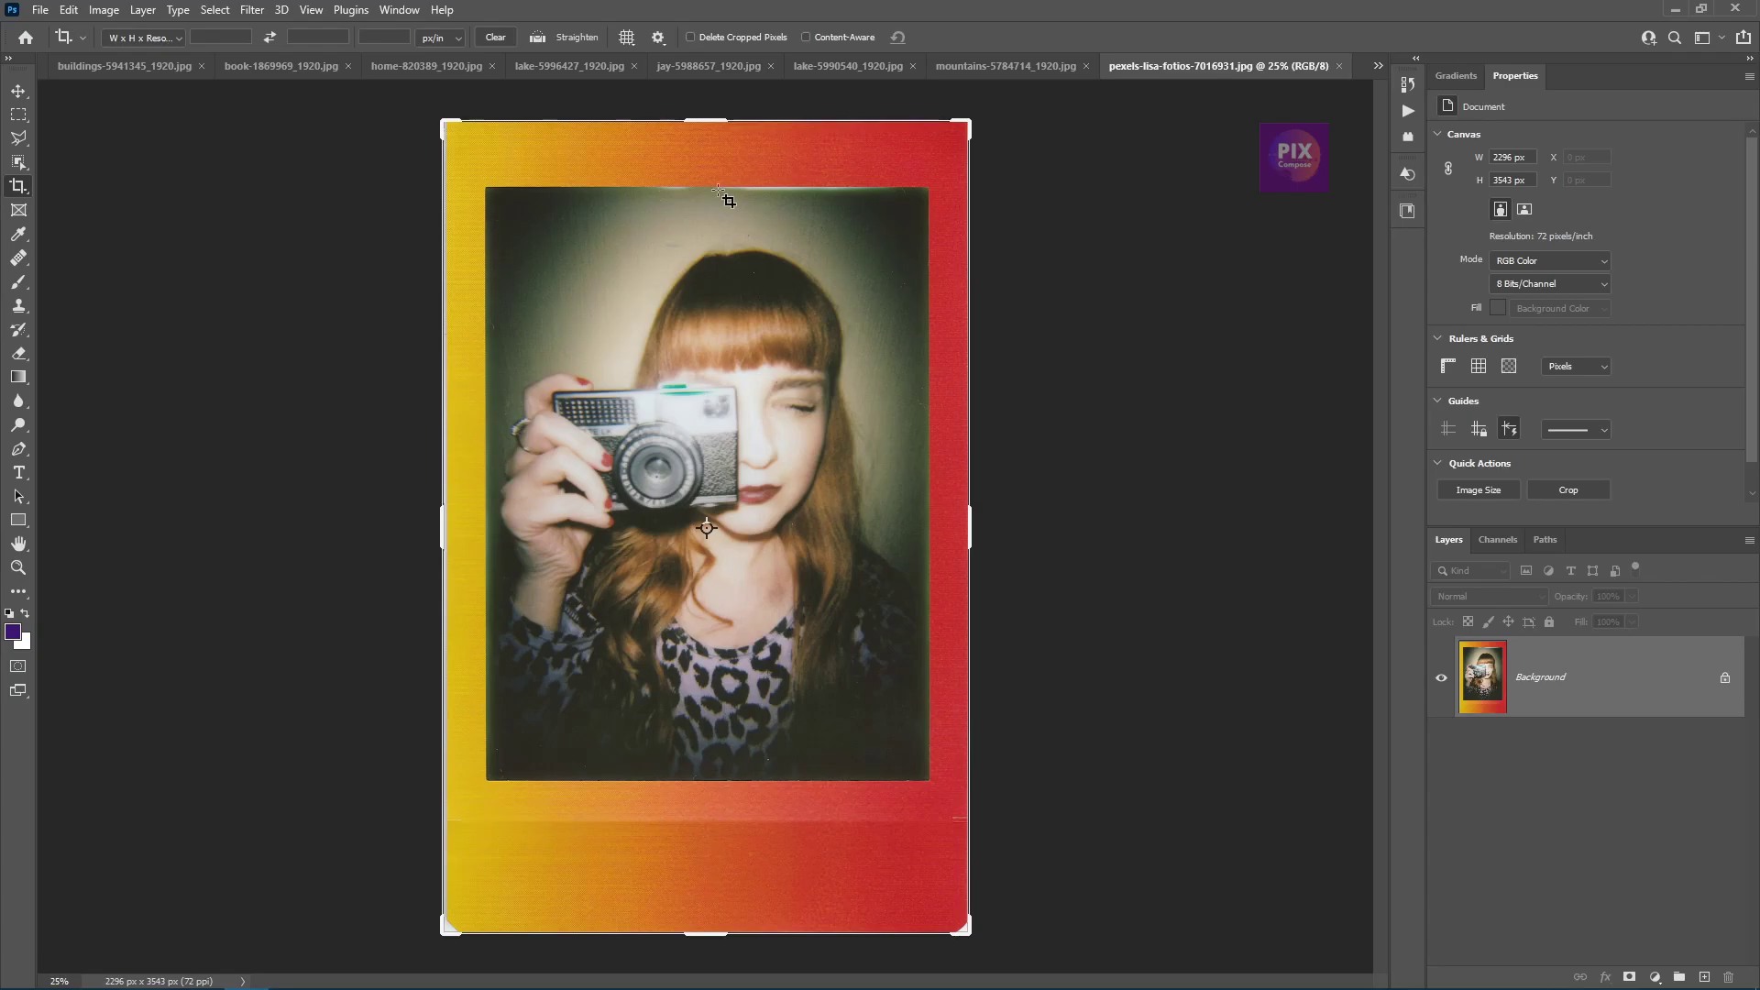
{"action": "left_click_drag", "start_coordinate": [706, 121], "coordinate": [706, 151]}
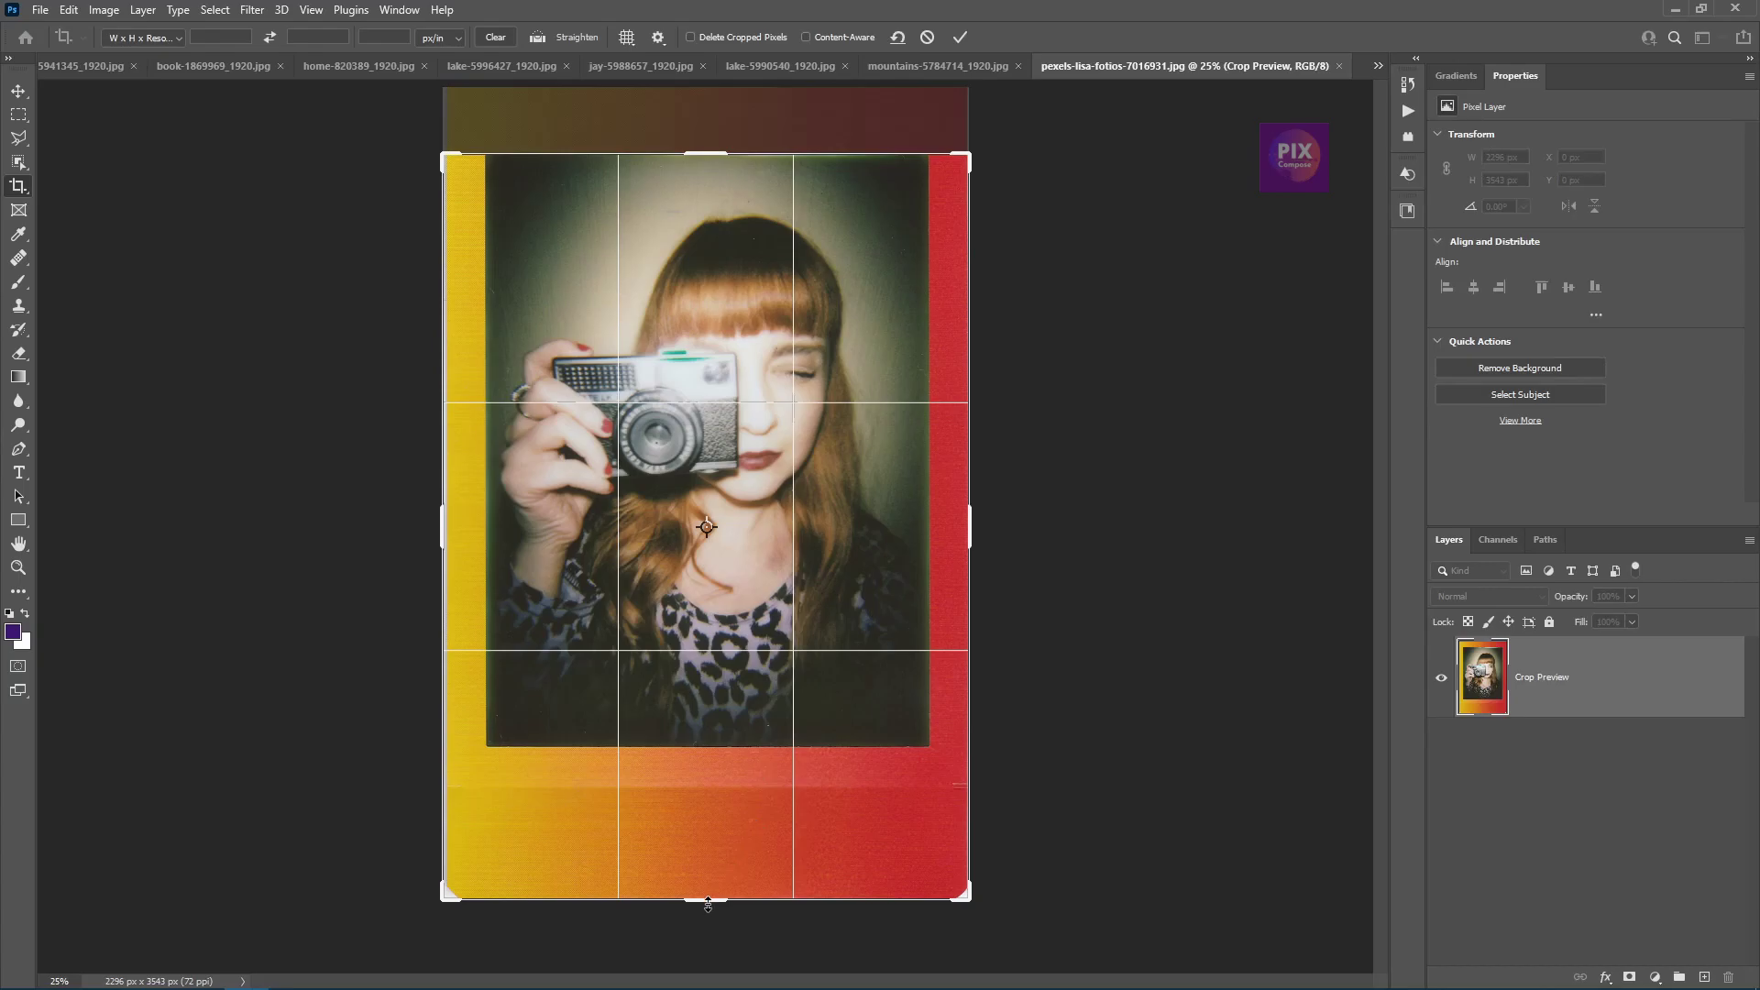
{"action": "left_click_drag", "start_coordinate": [708, 904], "coordinate": [709, 830]}
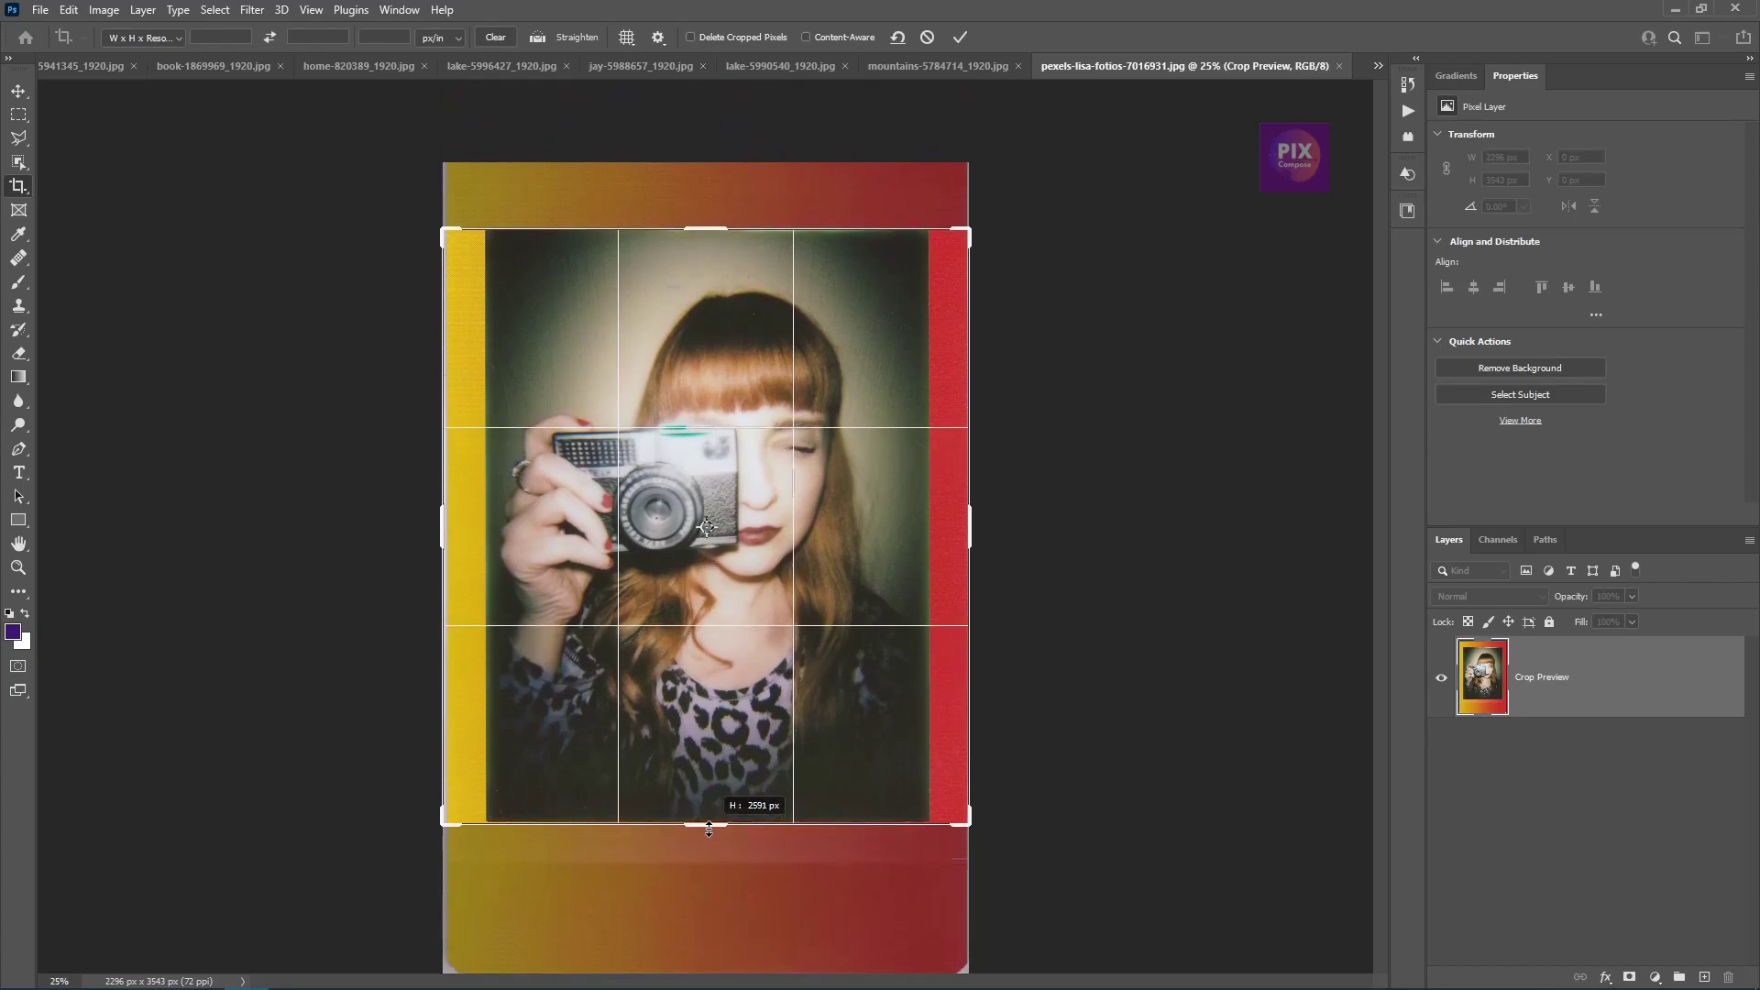
{"action": "left_click_drag", "start_coordinate": [973, 521], "coordinate": [949, 523]}
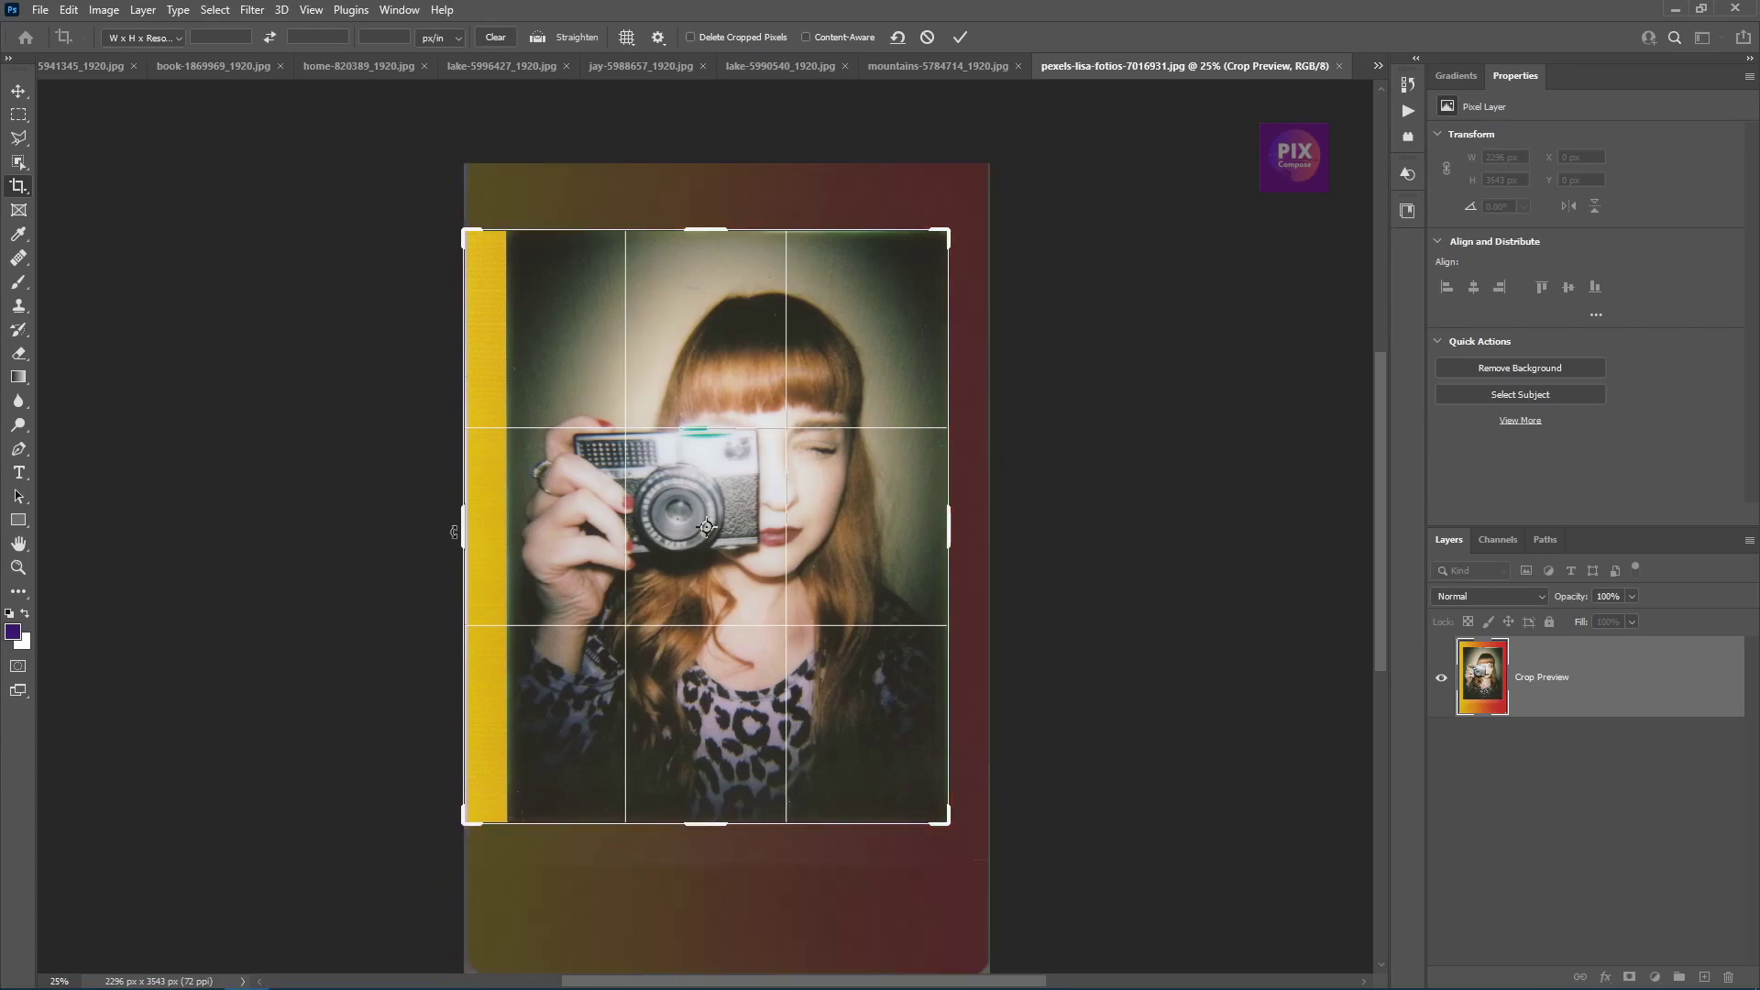
{"action": "left_click_drag", "start_coordinate": [453, 531], "coordinate": [480, 532]}
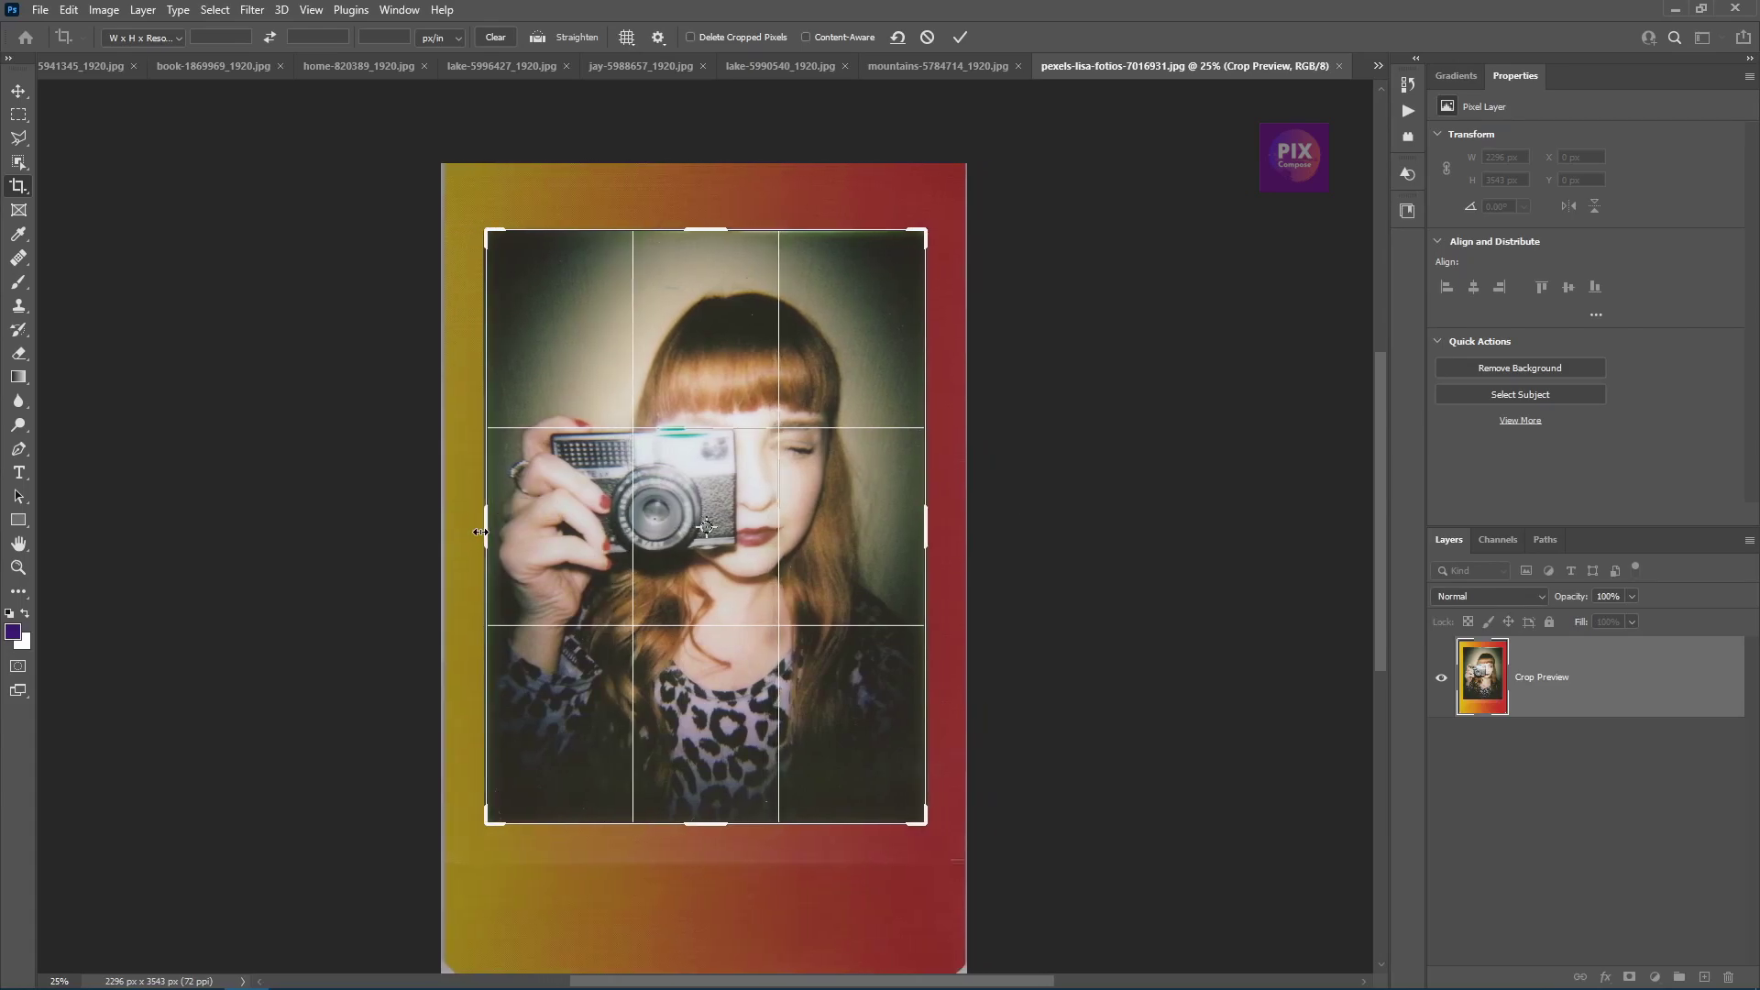
{"action": "left_click", "coordinate": [962, 36]}
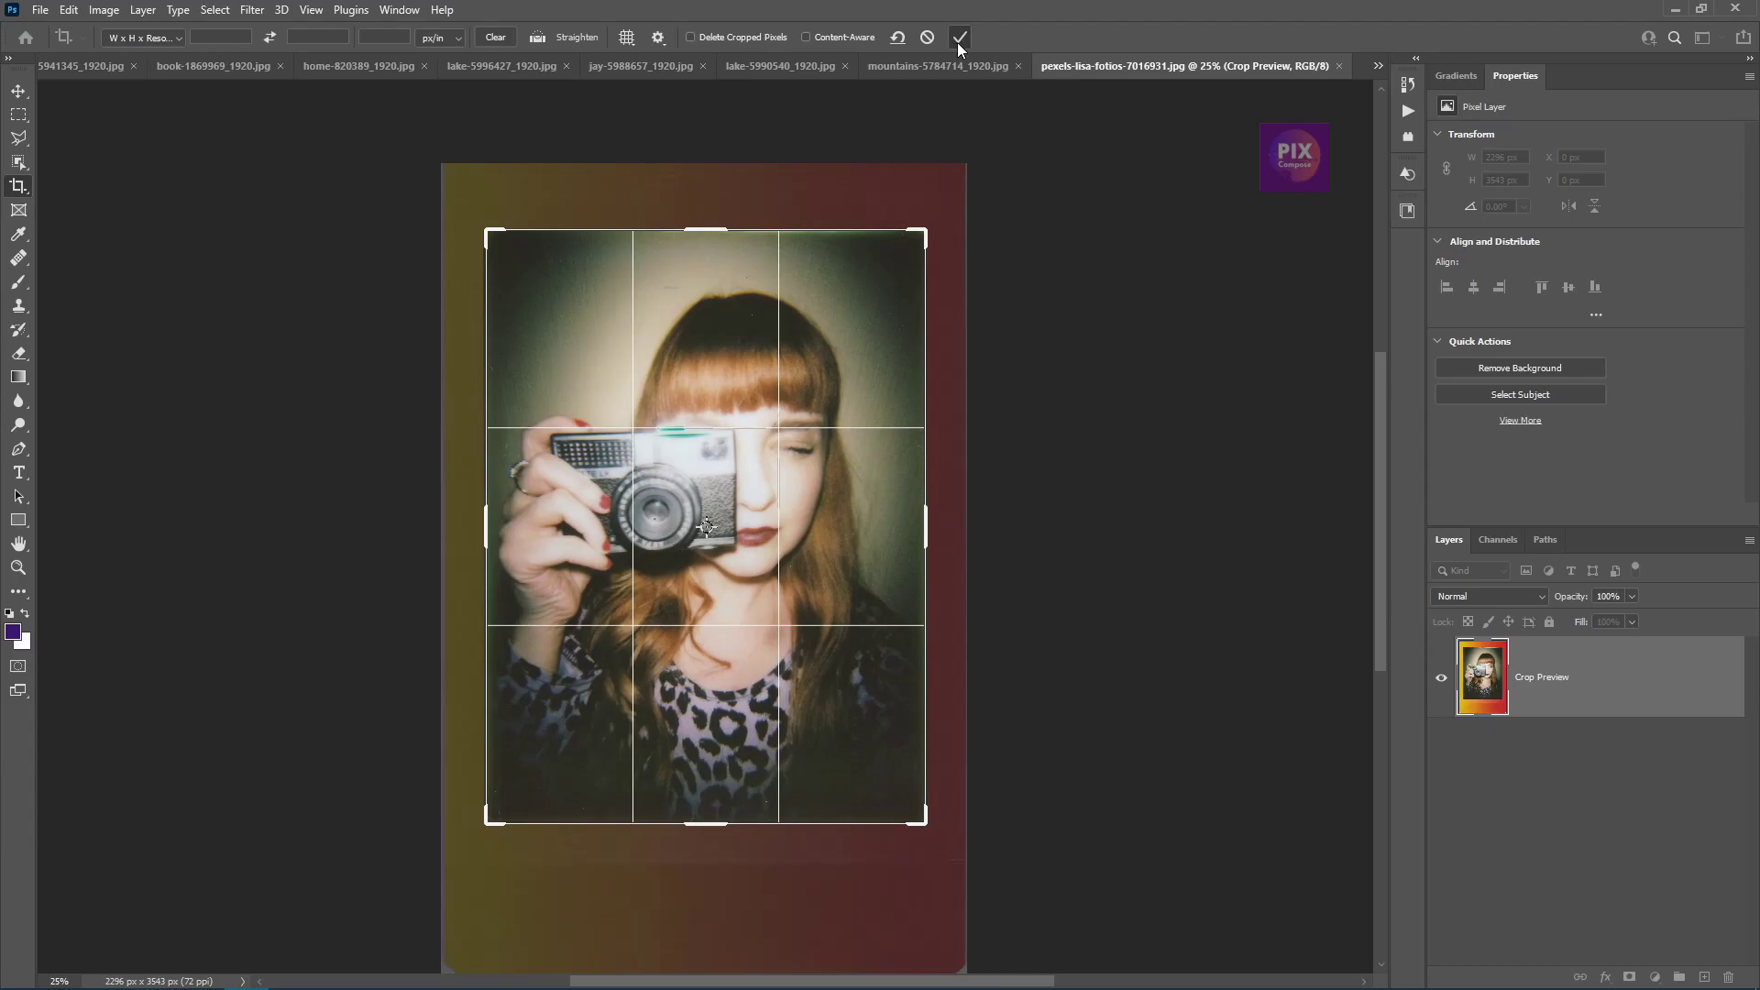
{"action": "left_click", "coordinate": [959, 38]}
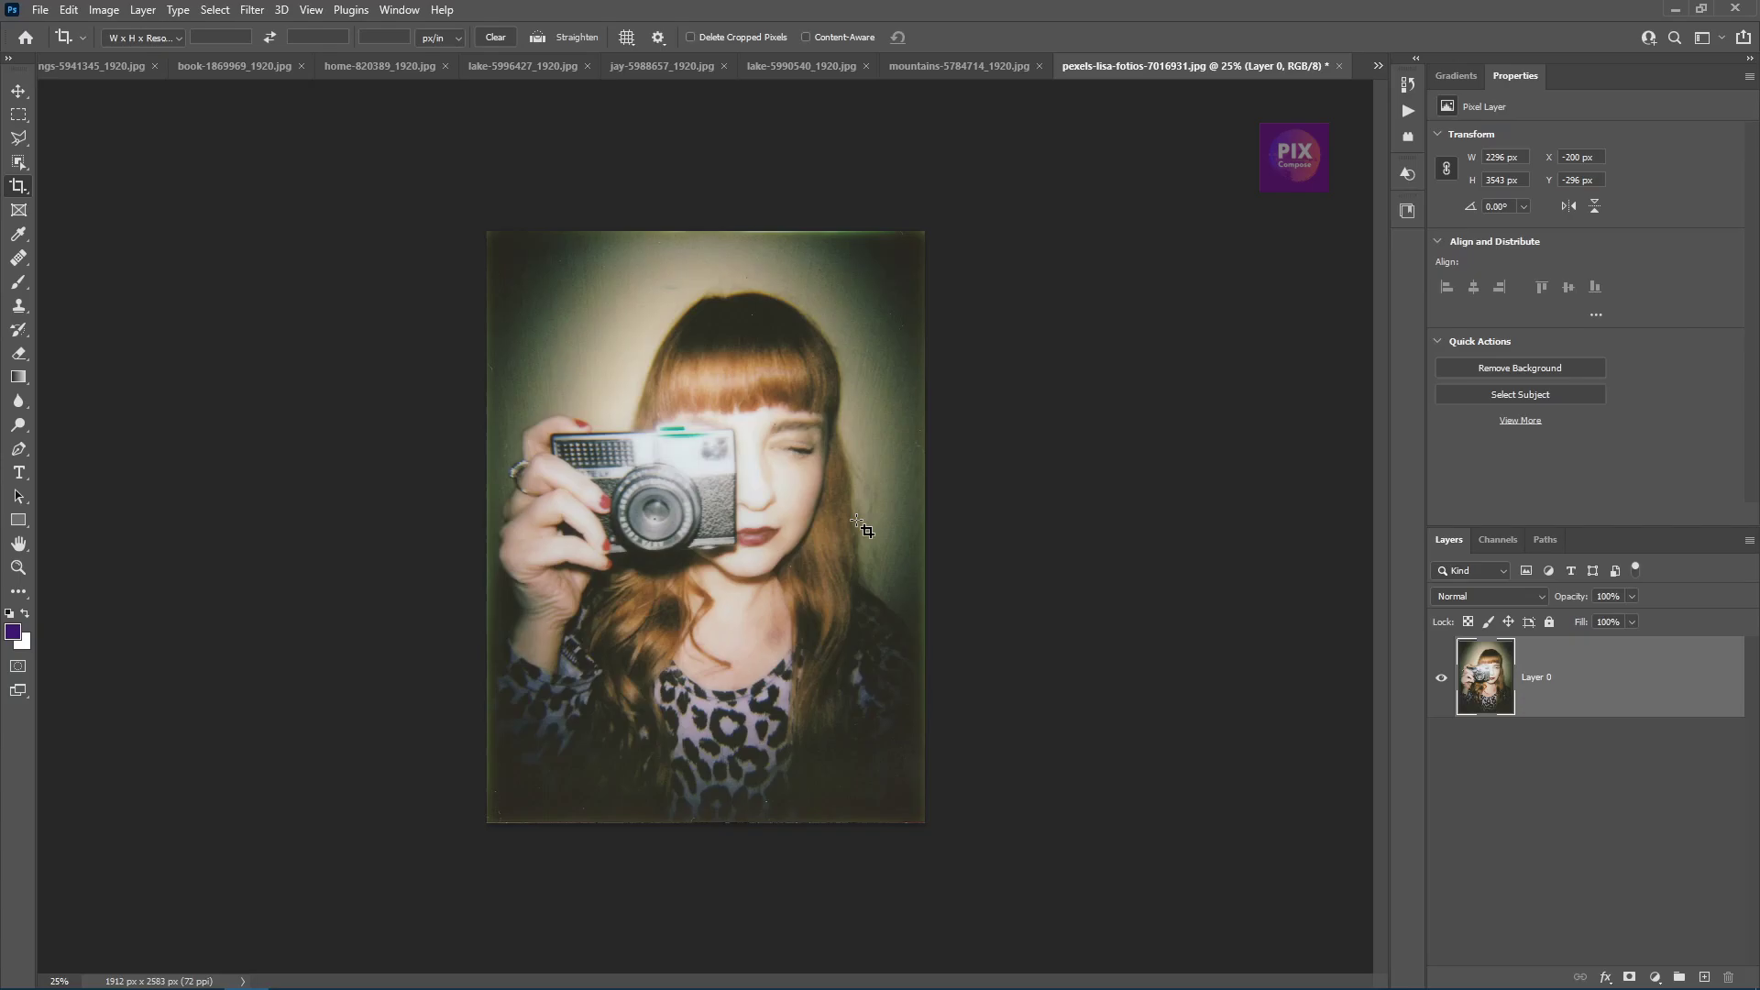
{"action": "key", "text": "ctrl"}
{"action": "key", "text": "F12"}
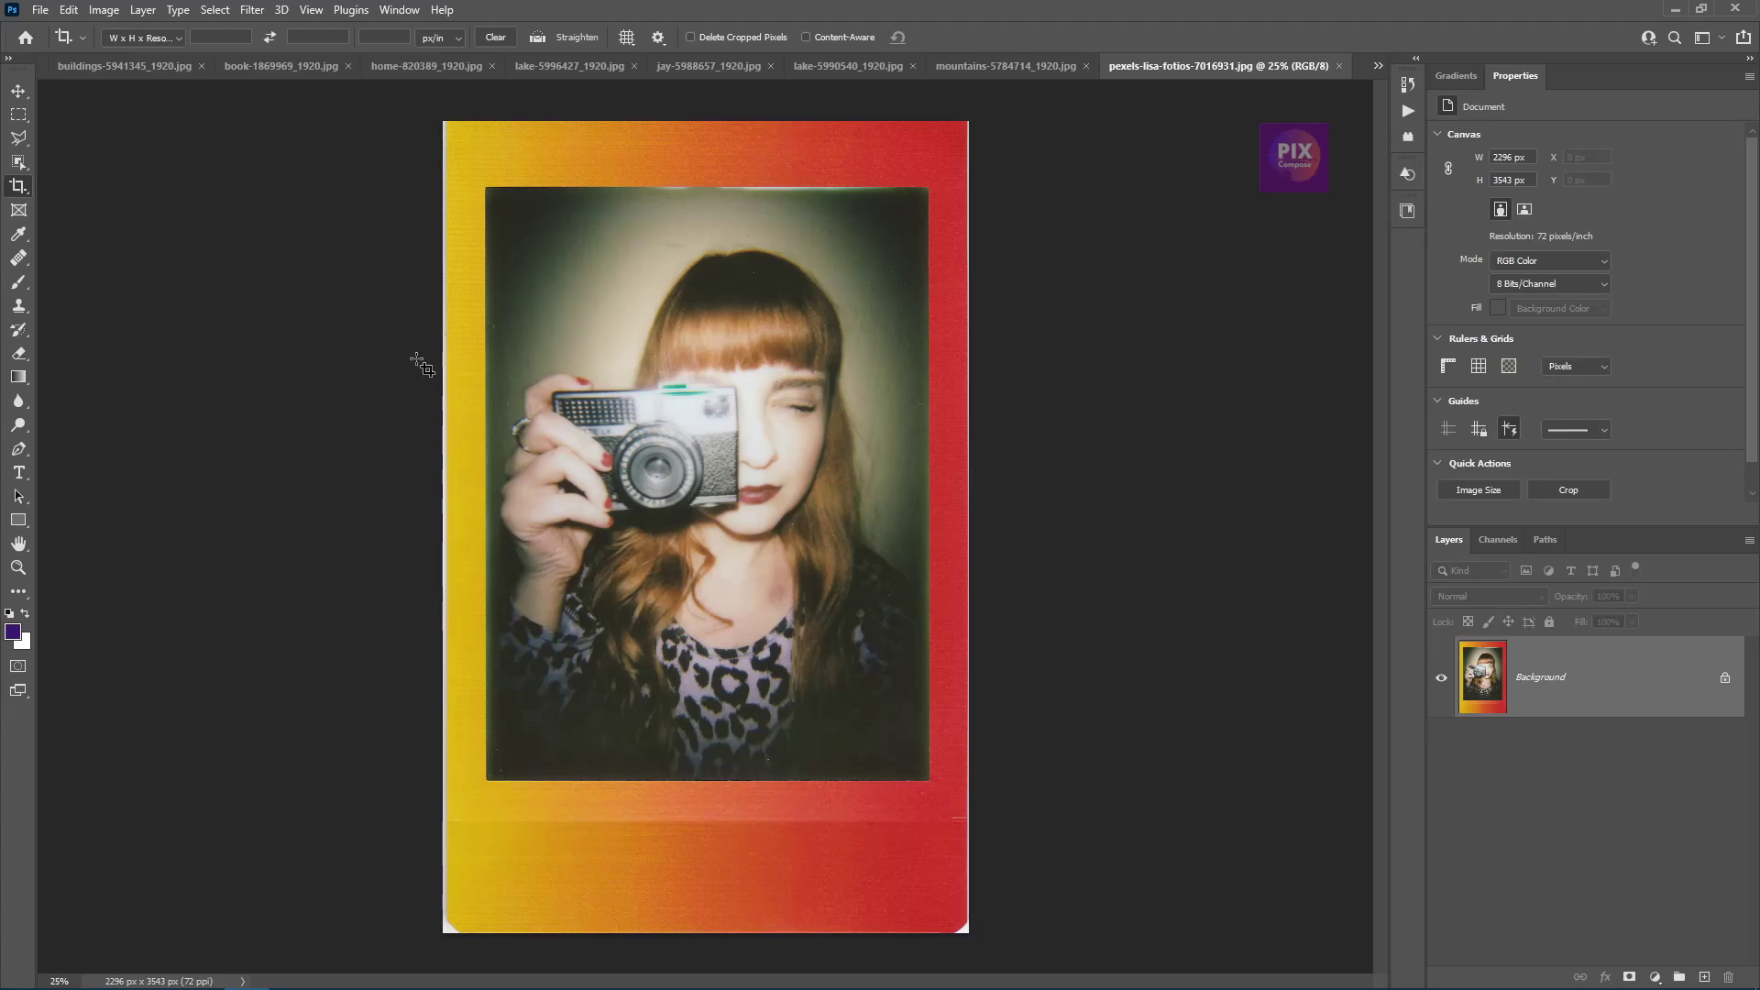
- Check the Edit and Help menus, then restart a crop spanning the whole framed portrait
{"action": "left_click", "coordinate": [69, 10]}
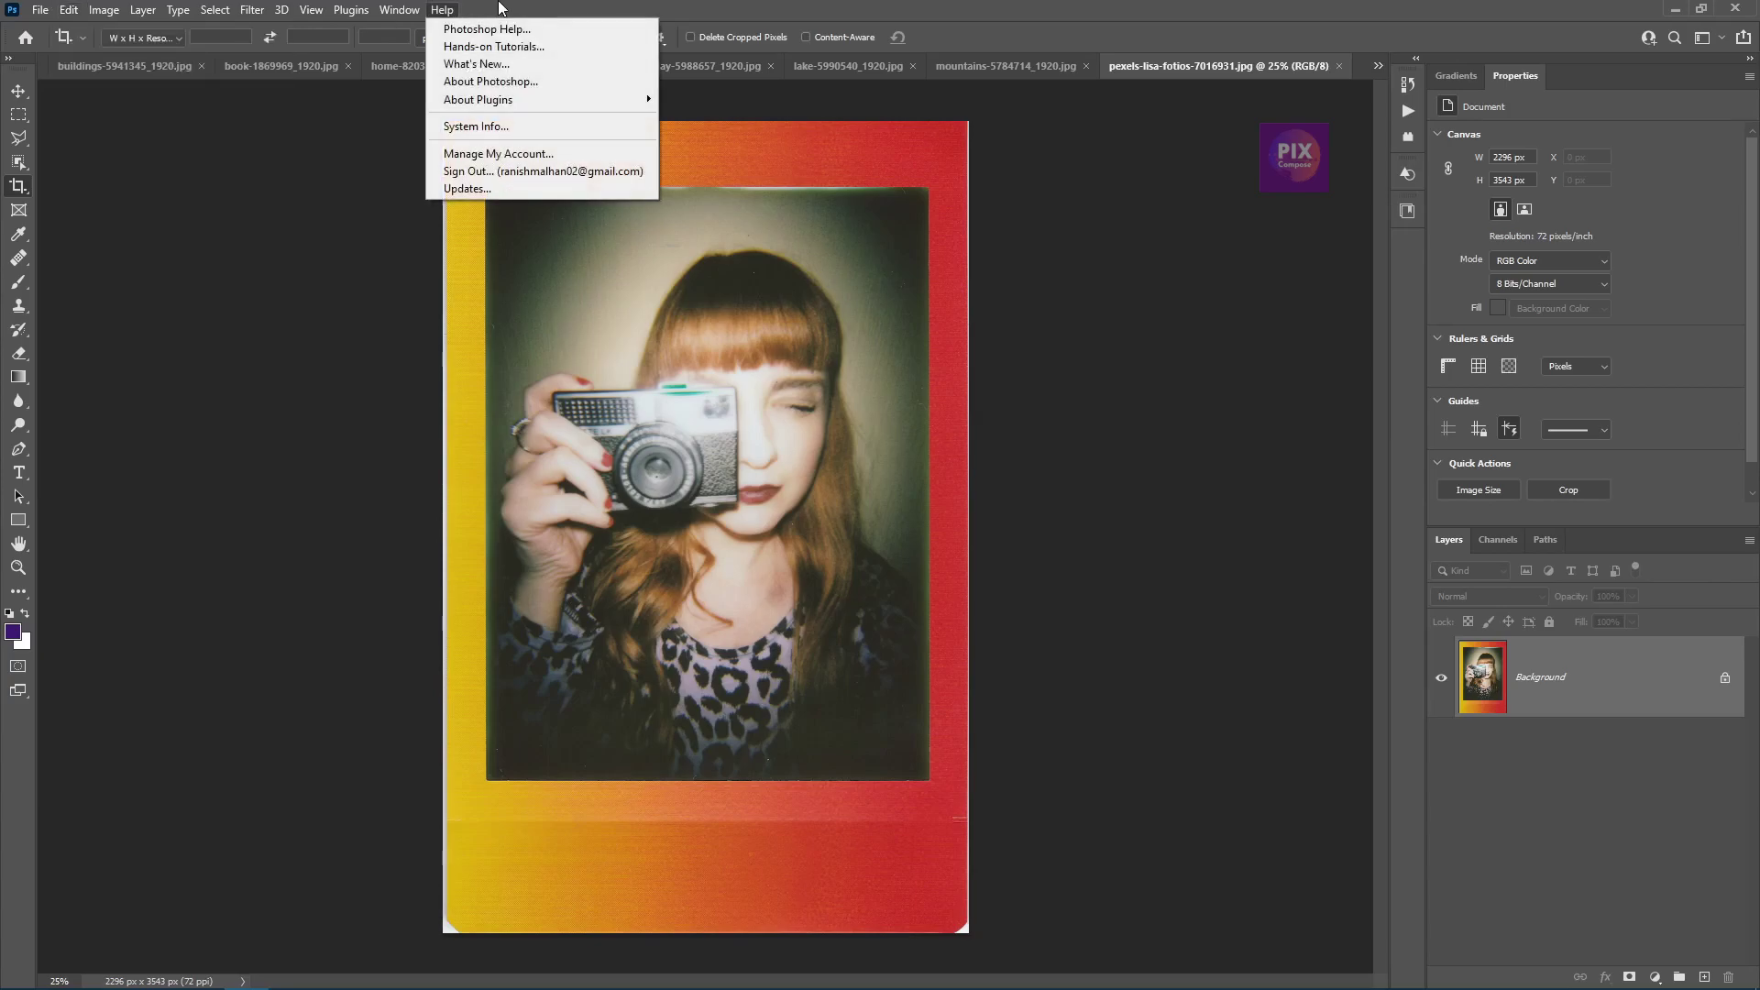
{"action": "left_click", "coordinate": [754, 9]}
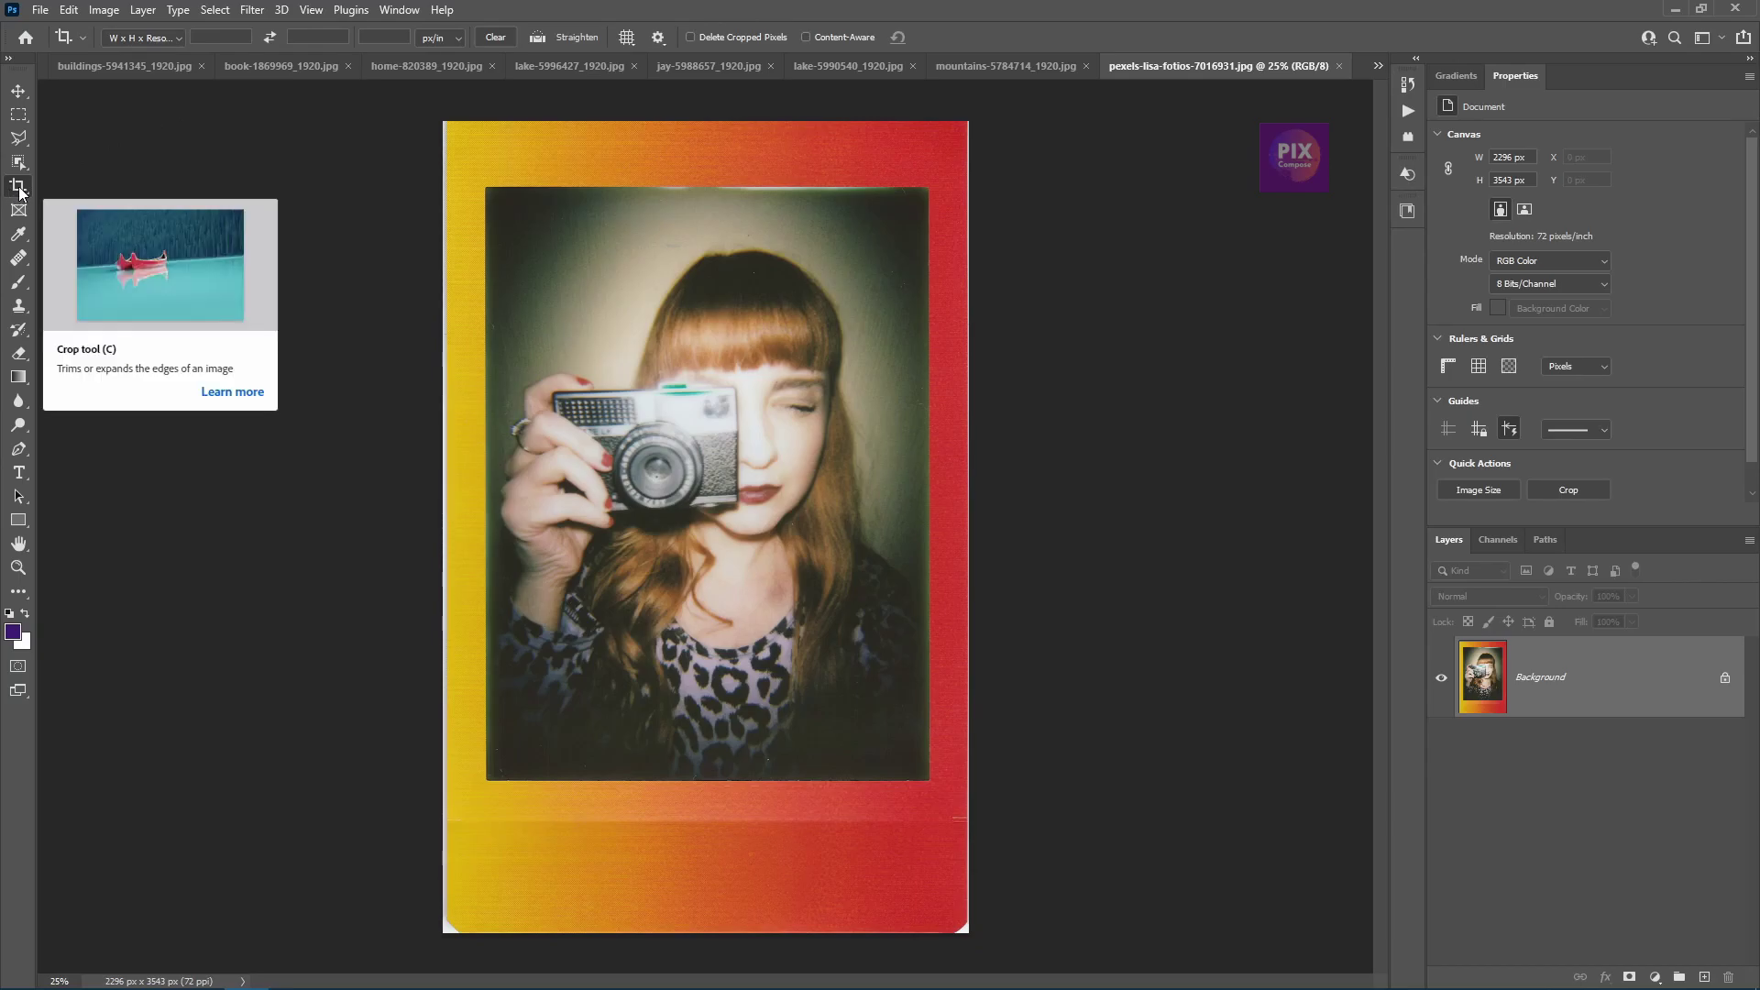
{"action": "left_click", "coordinate": [449, 261]}
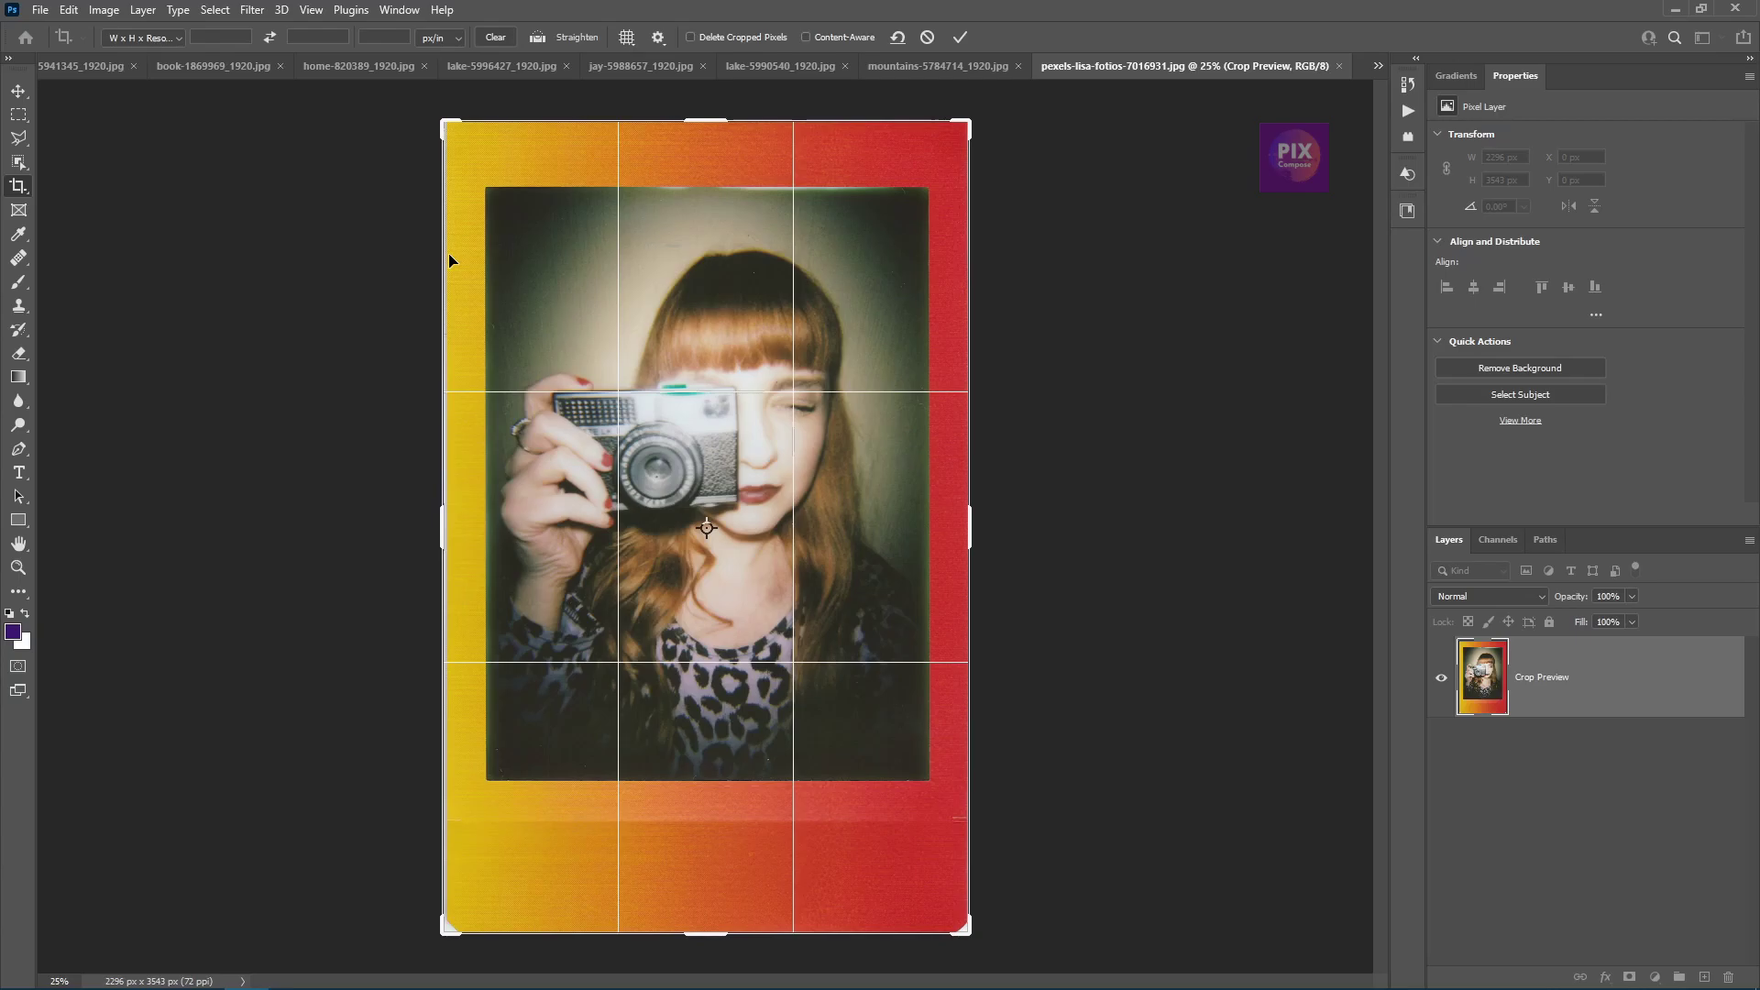
{"action": "left_click_drag", "start_coordinate": [706, 119], "coordinate": [706, 284]}
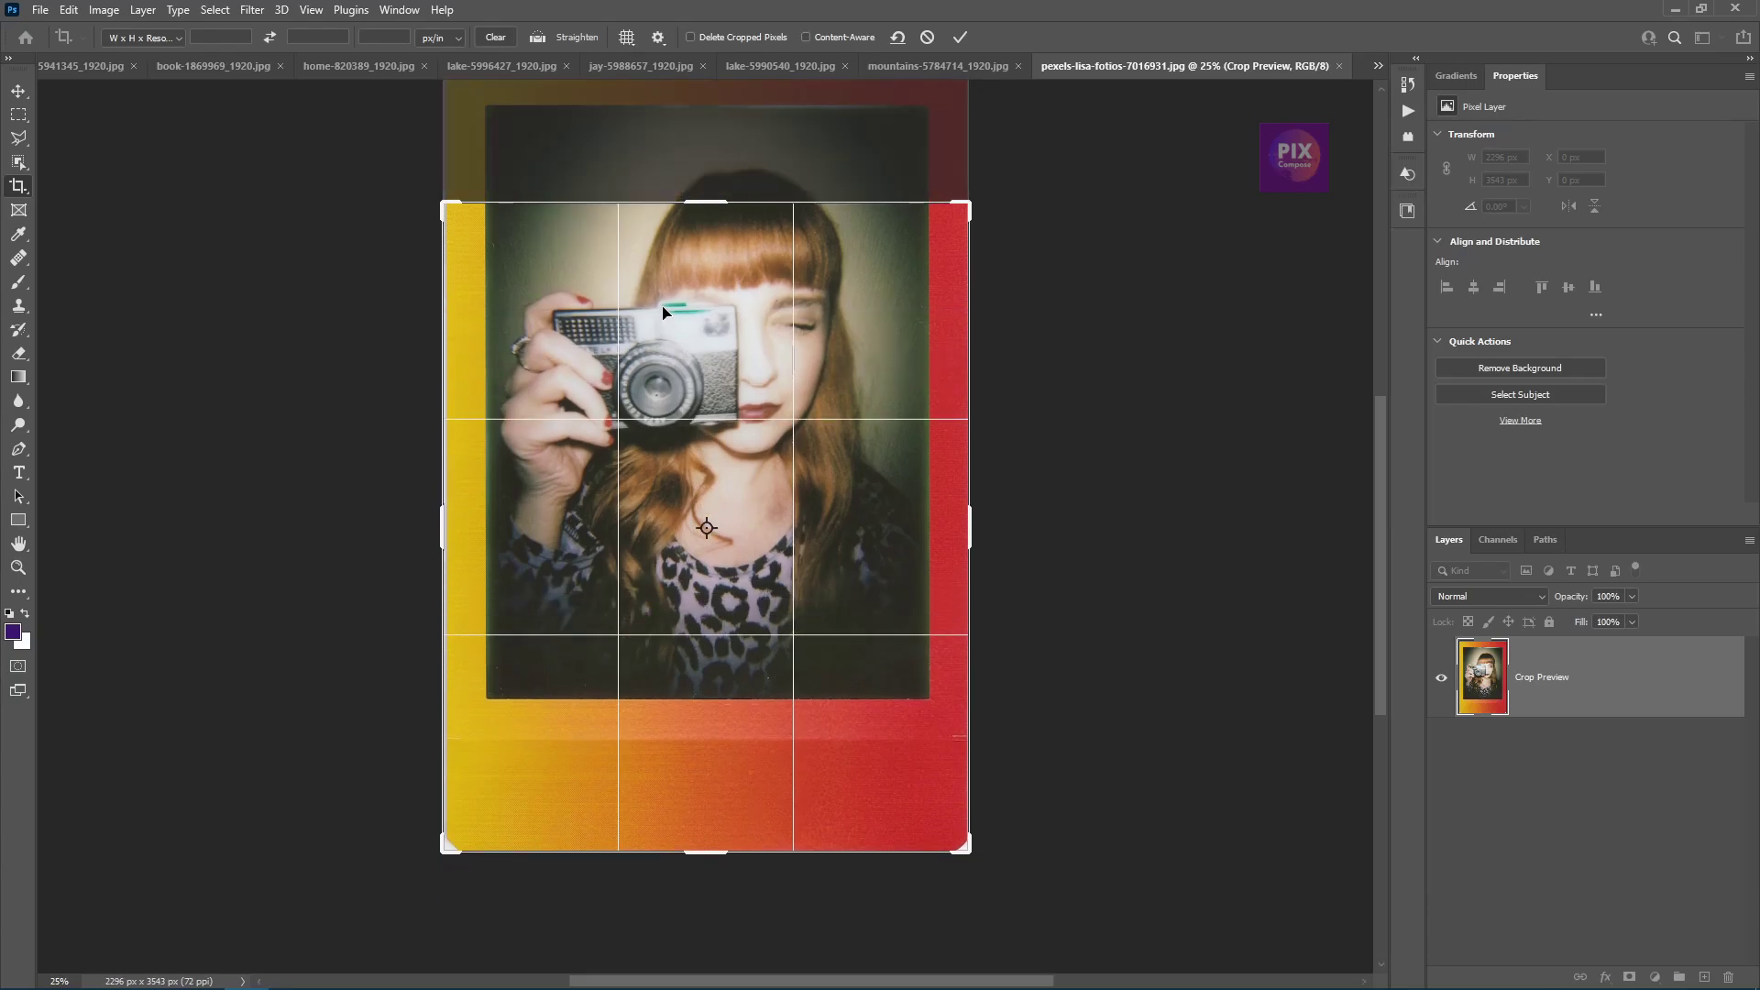
{"action": "key", "text": "ctrl+z"}
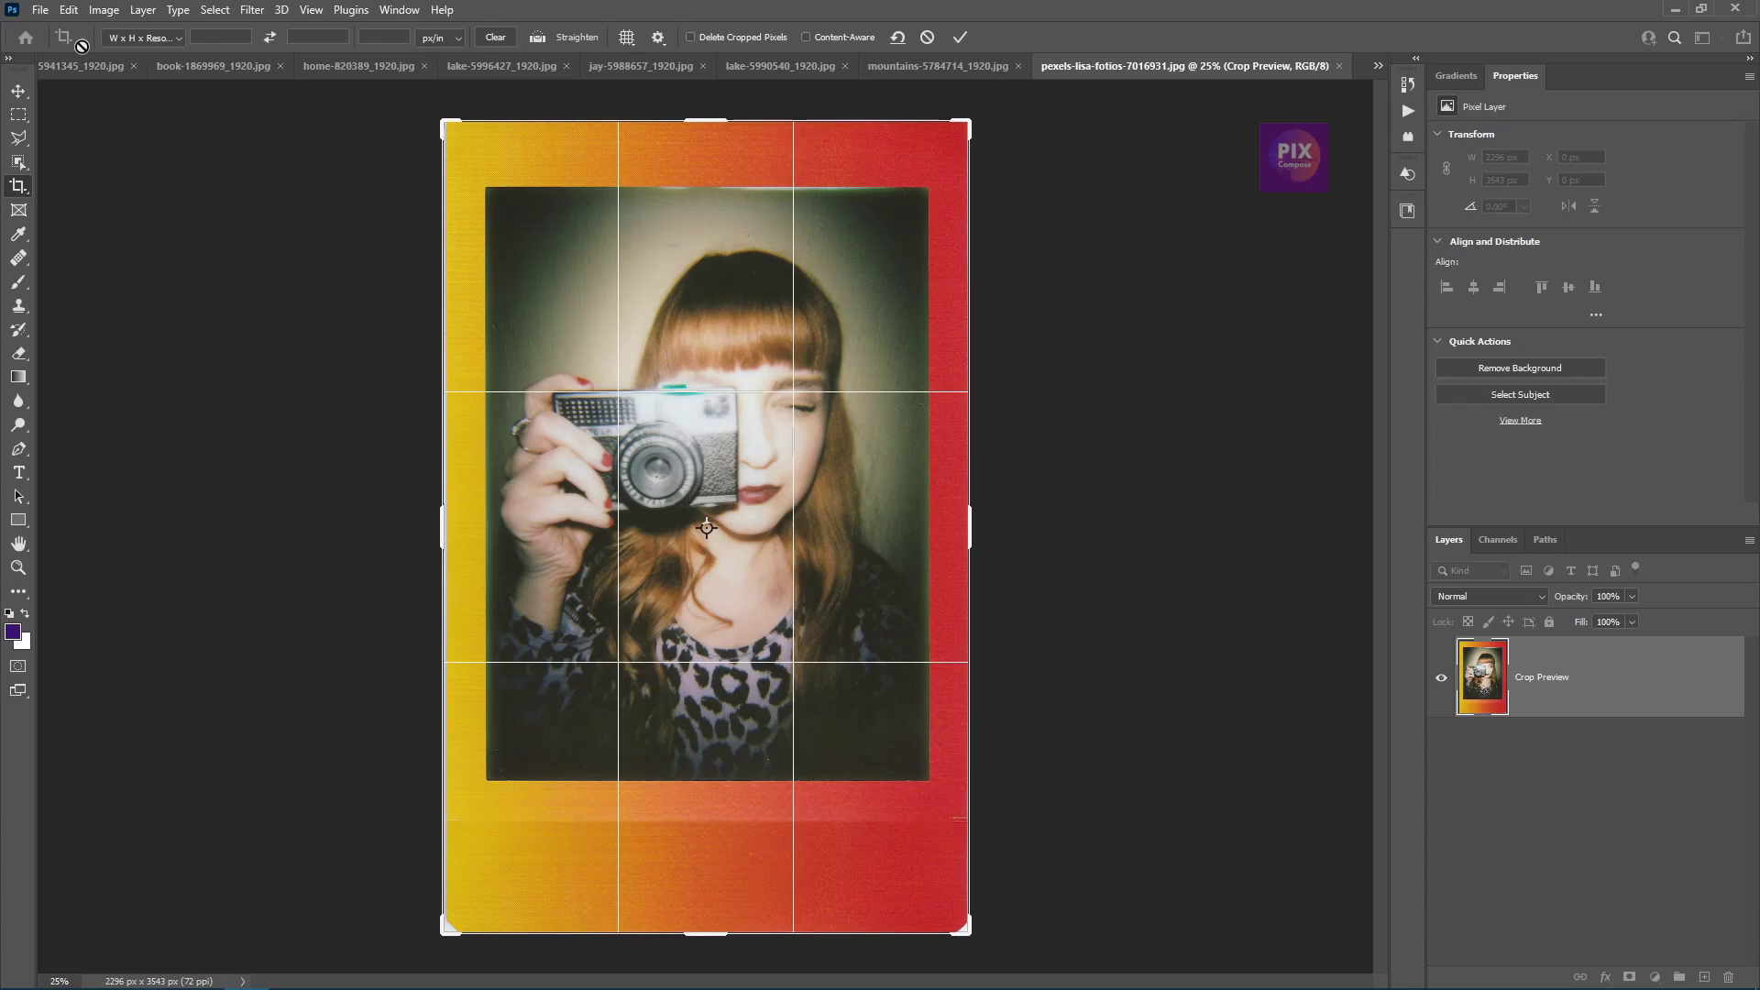
{"action": "left_click", "coordinate": [20, 187]}
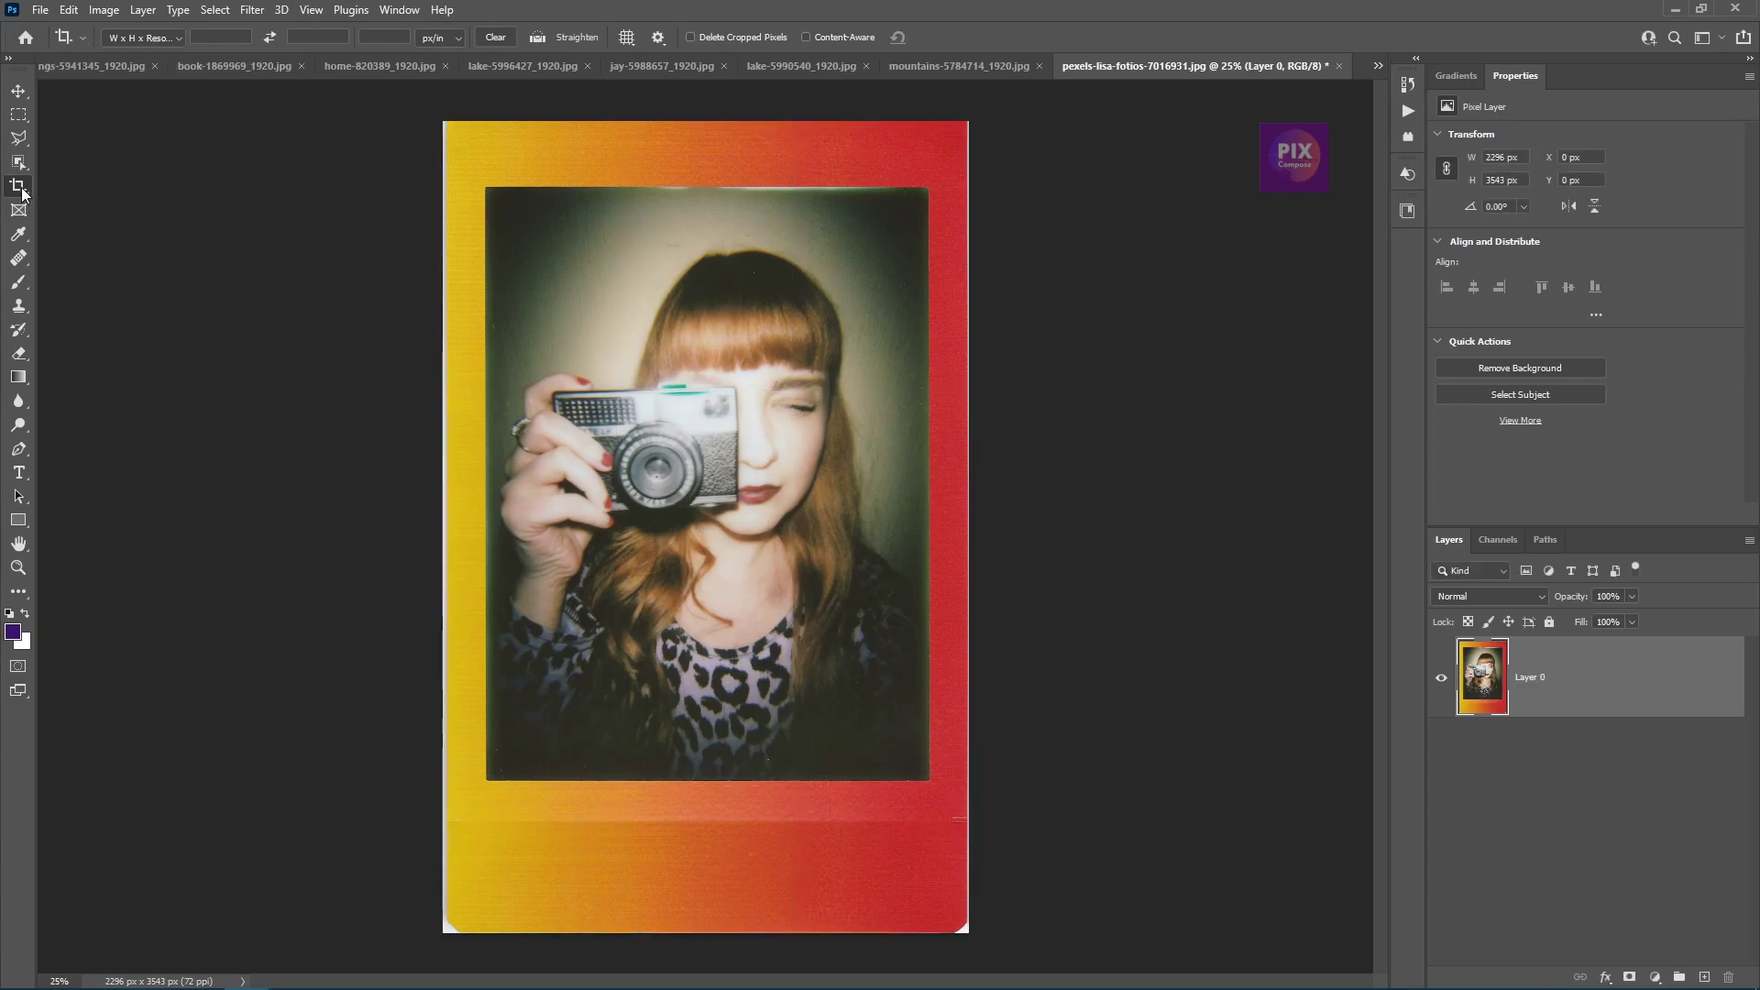
{"action": "left_click", "coordinate": [454, 165]}
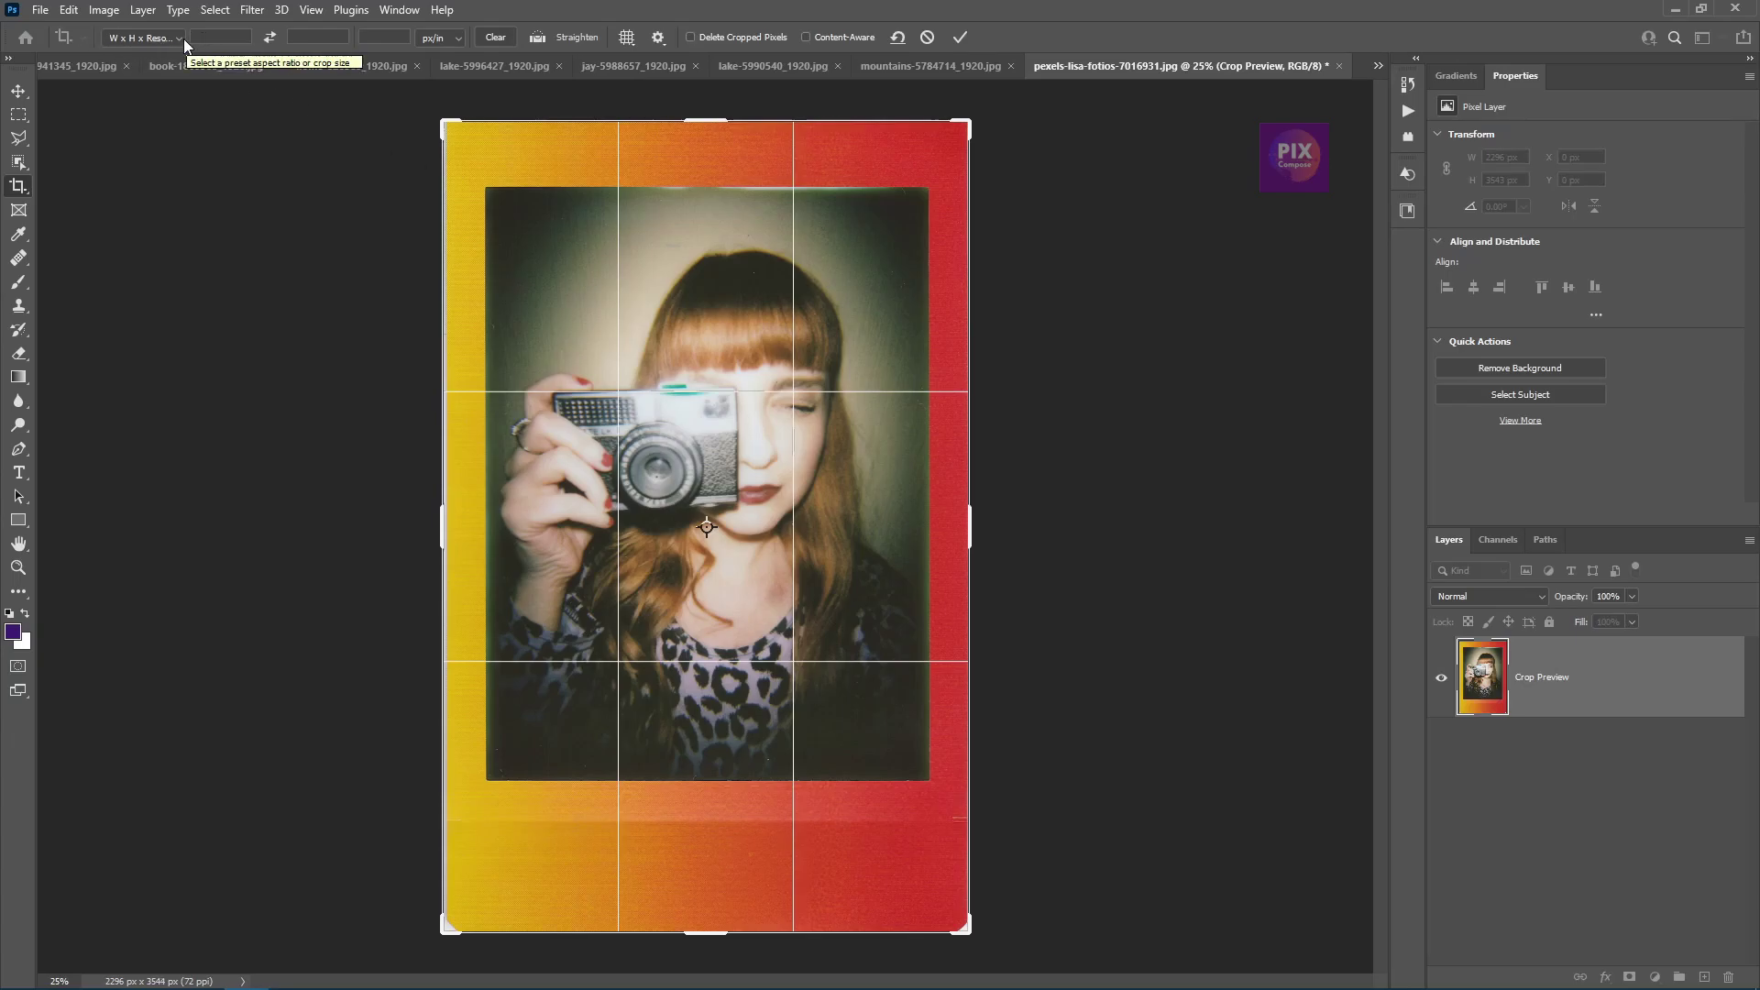
- Keep the W x H x Resolution crop preset with width 1920 px and height 1080
{"action": "left_click", "coordinate": [146, 42]}
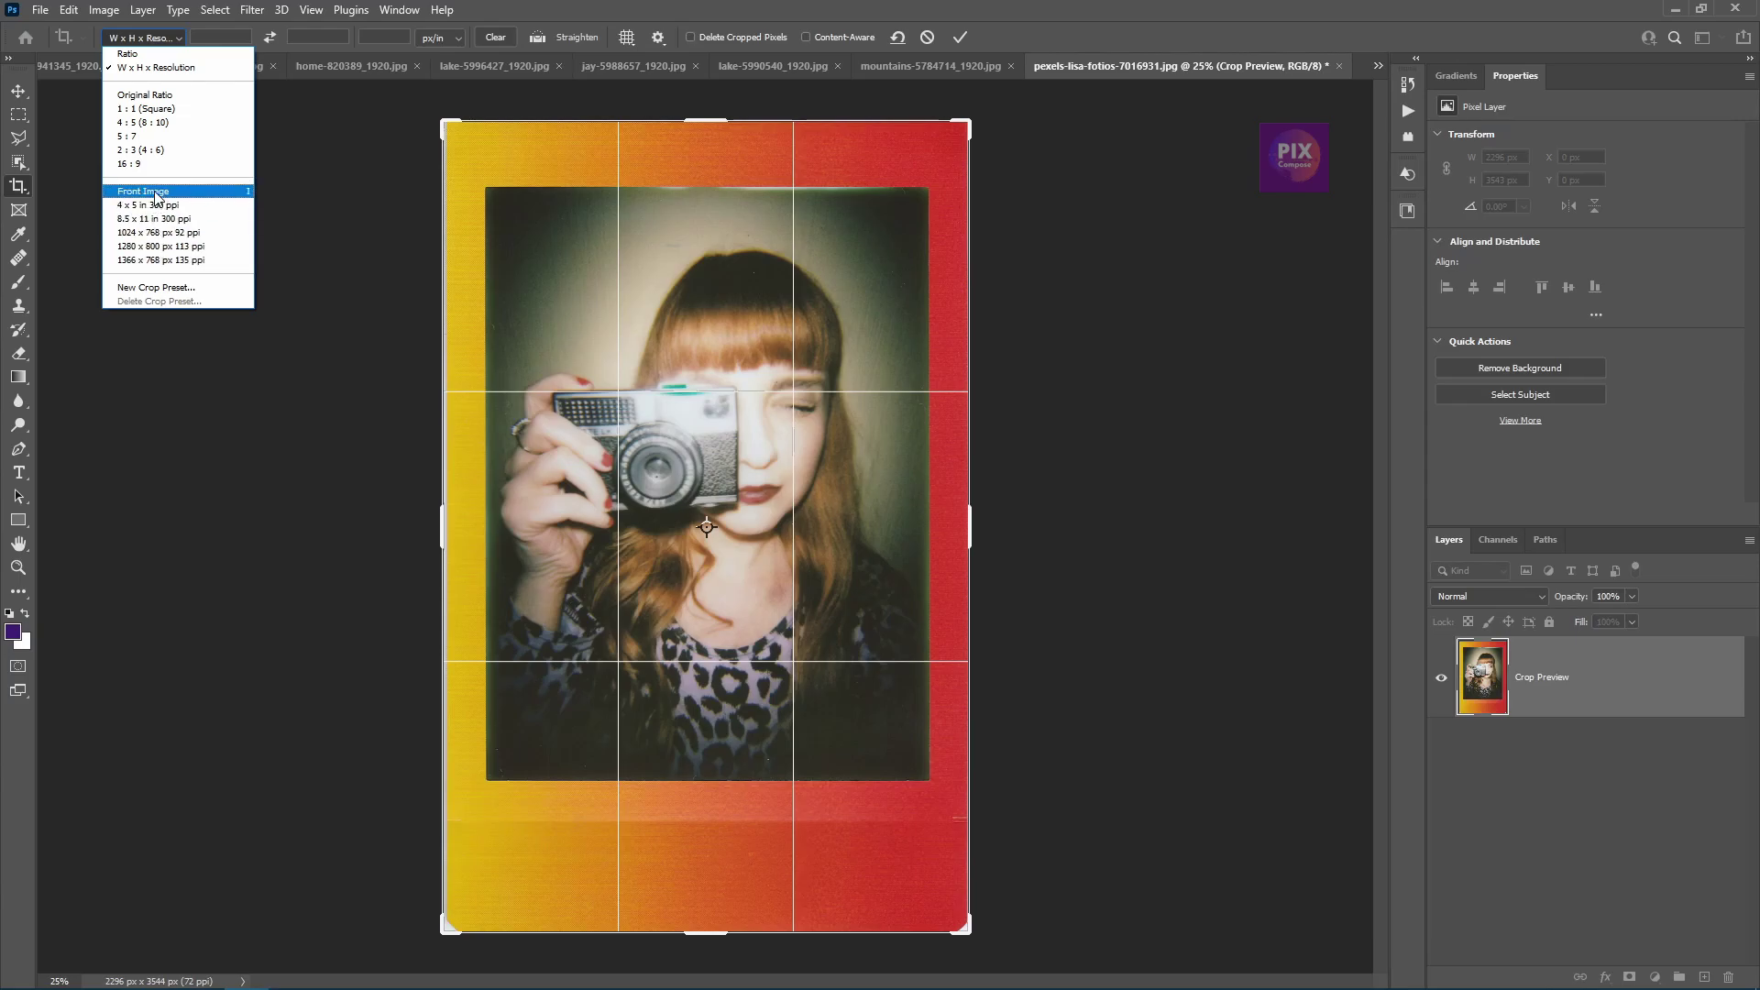
{"action": "left_click", "coordinate": [155, 71]}
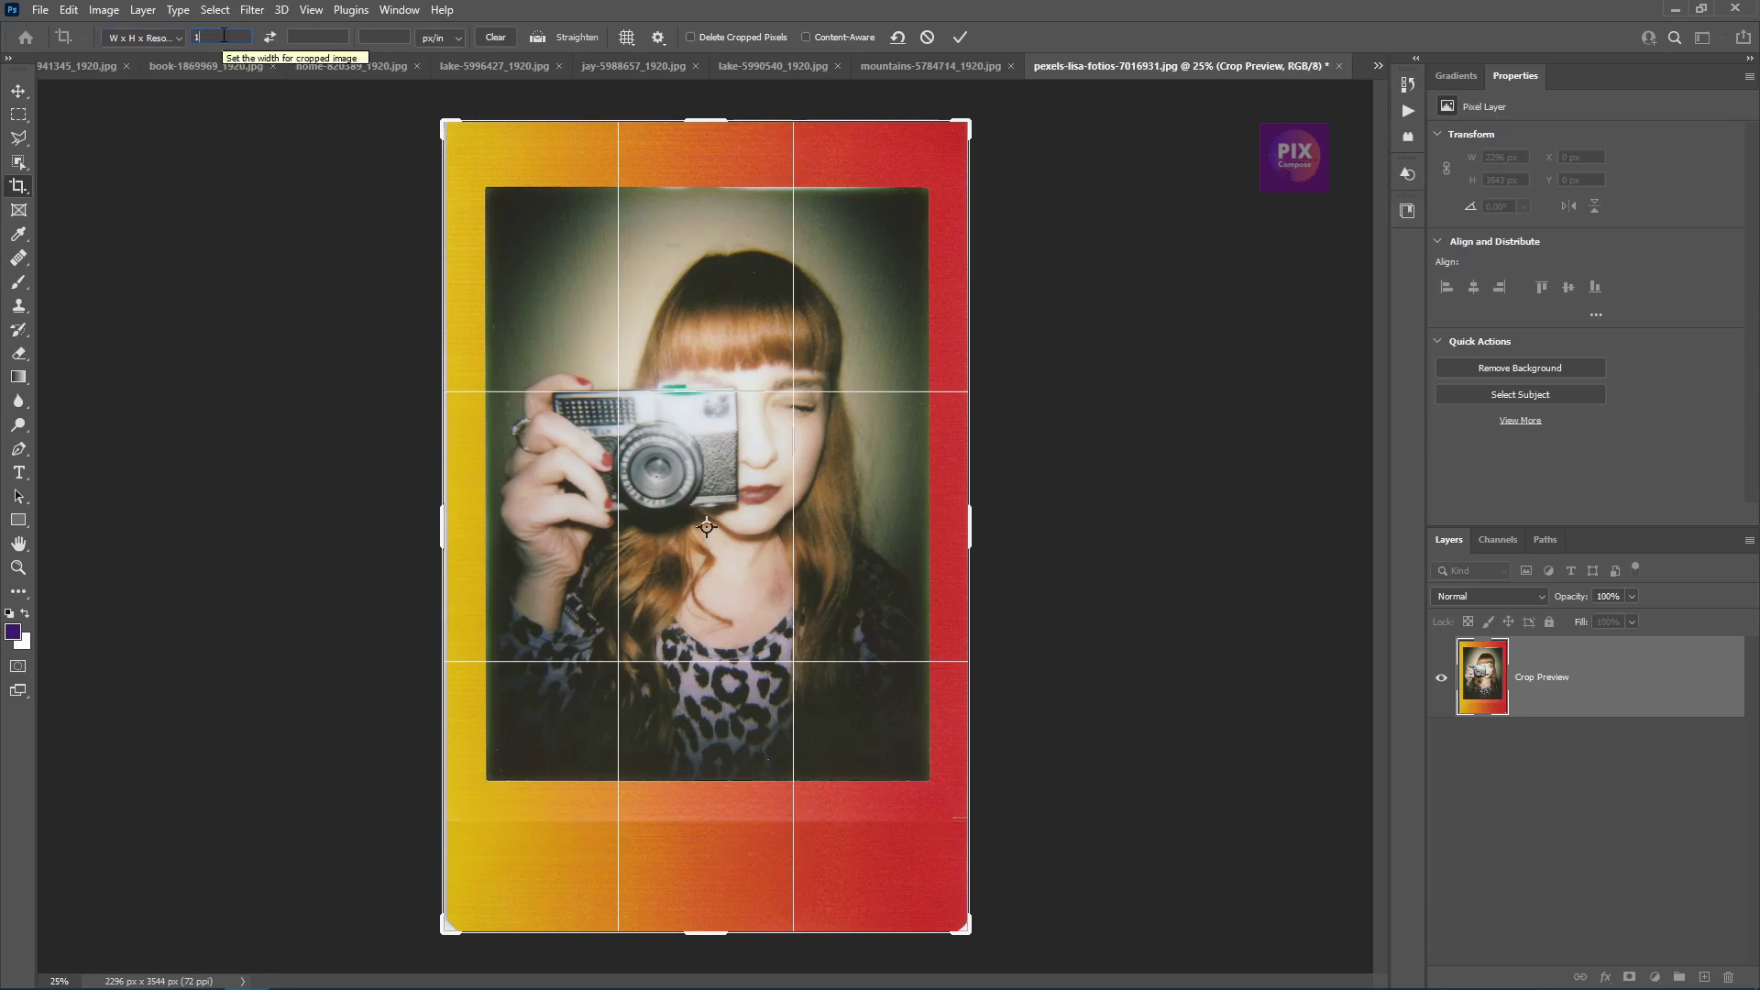
{"action": "type", "text": "1920p"}
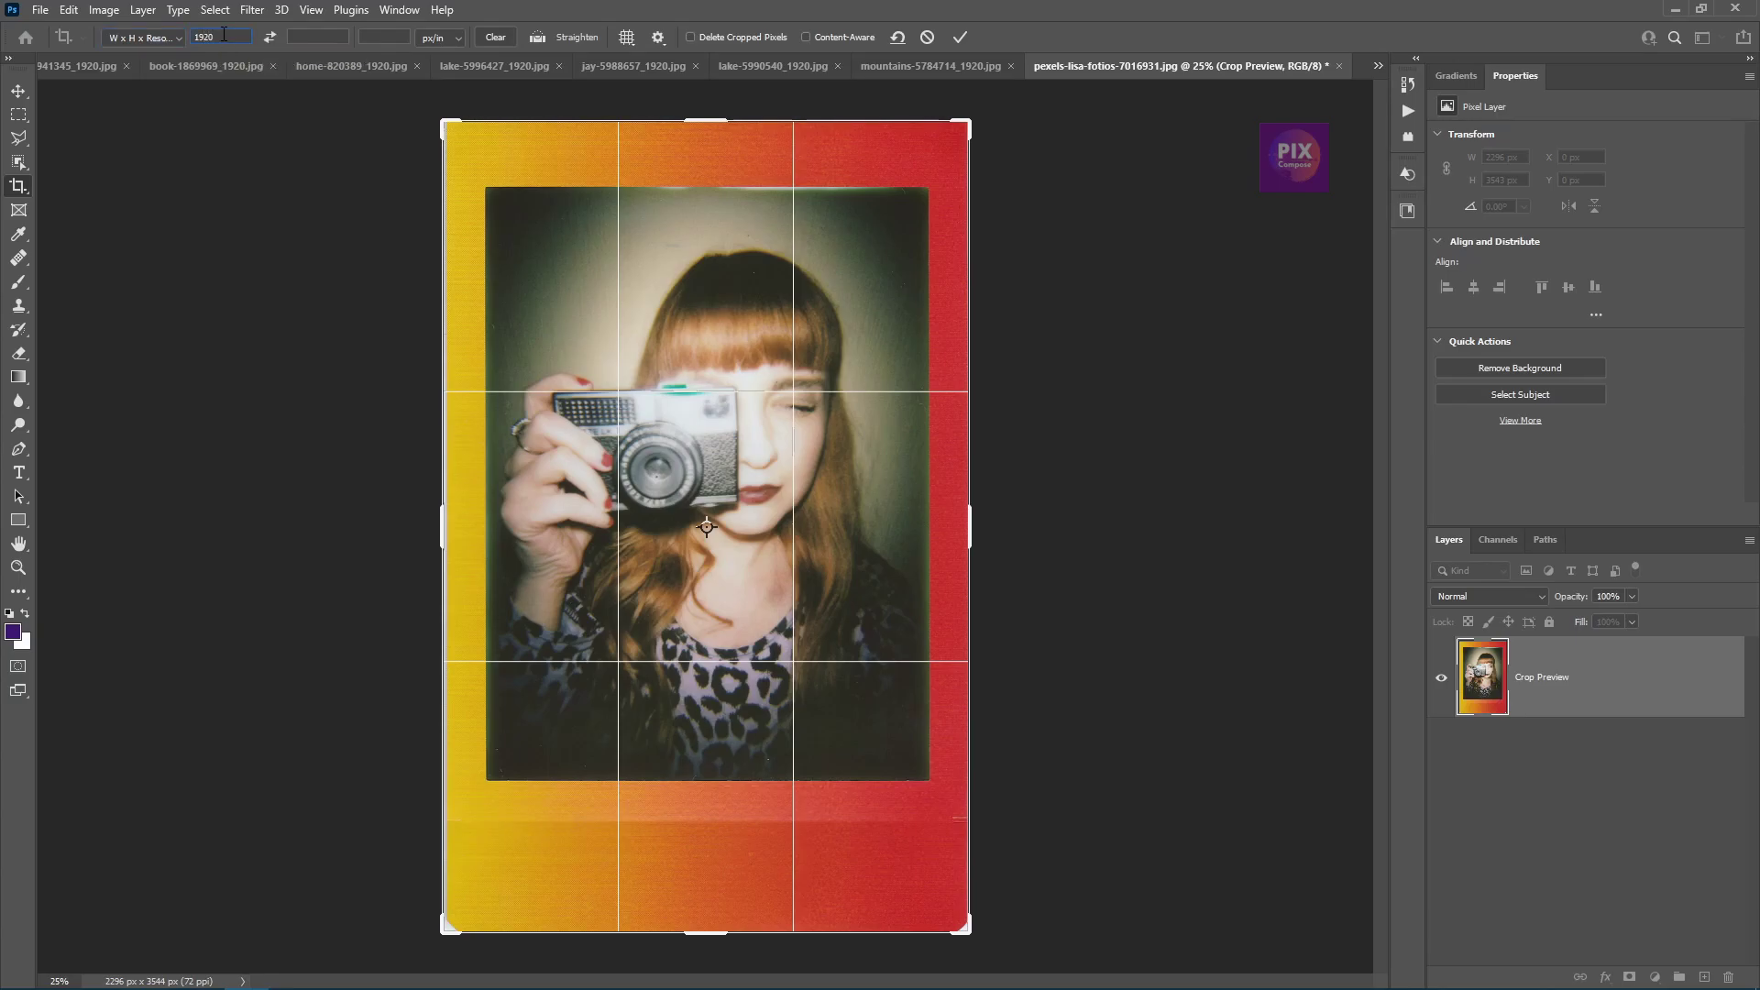
{"action": "type", "text": "x"}
{"action": "left_click", "coordinate": [297, 40]}
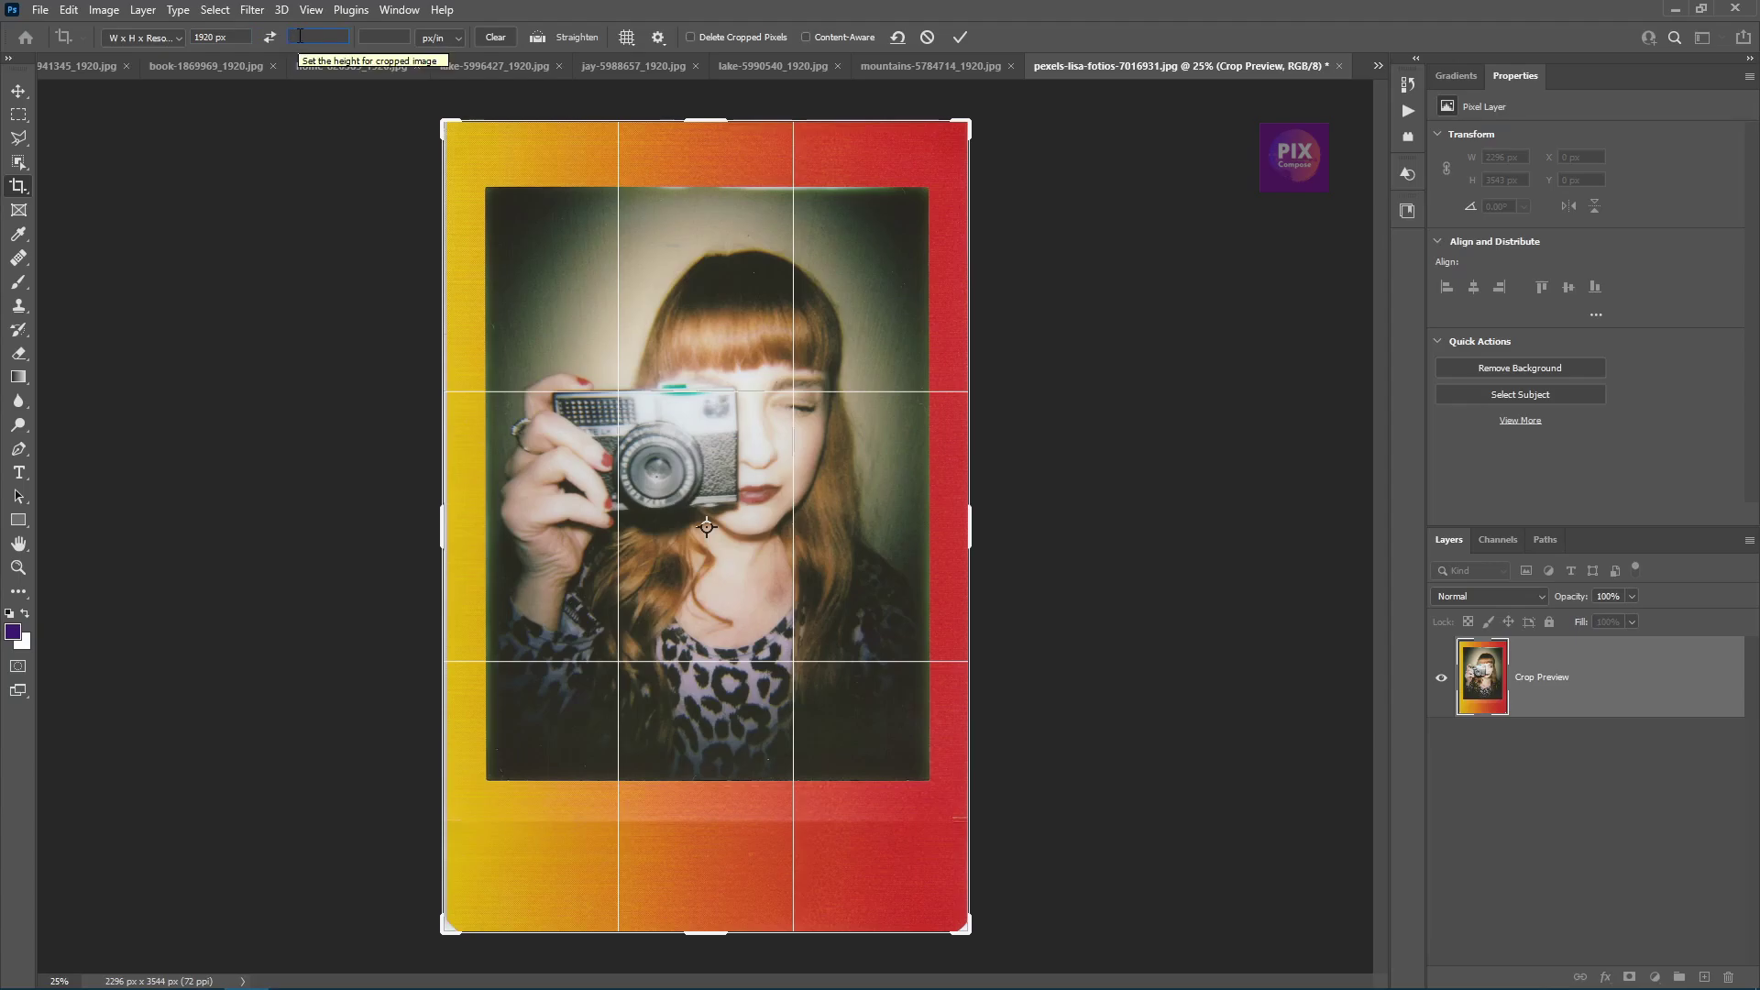
{"action": "type", "text": "1"}
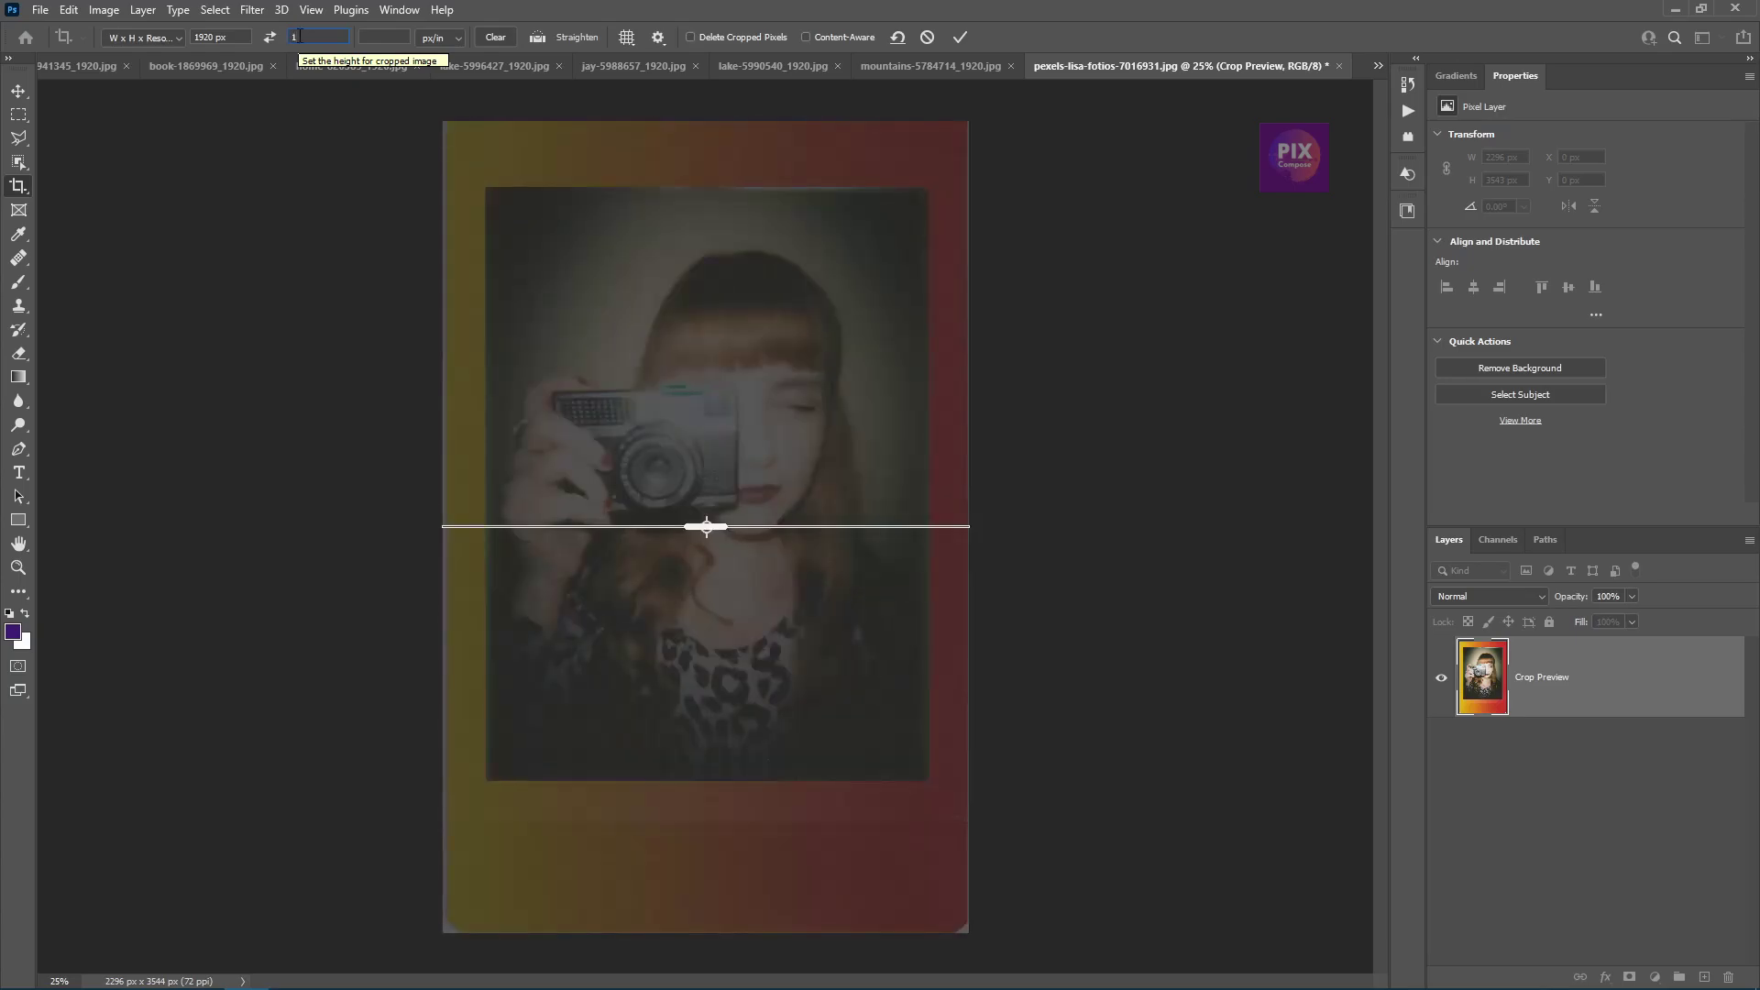
{"action": "type", "text": "080"}
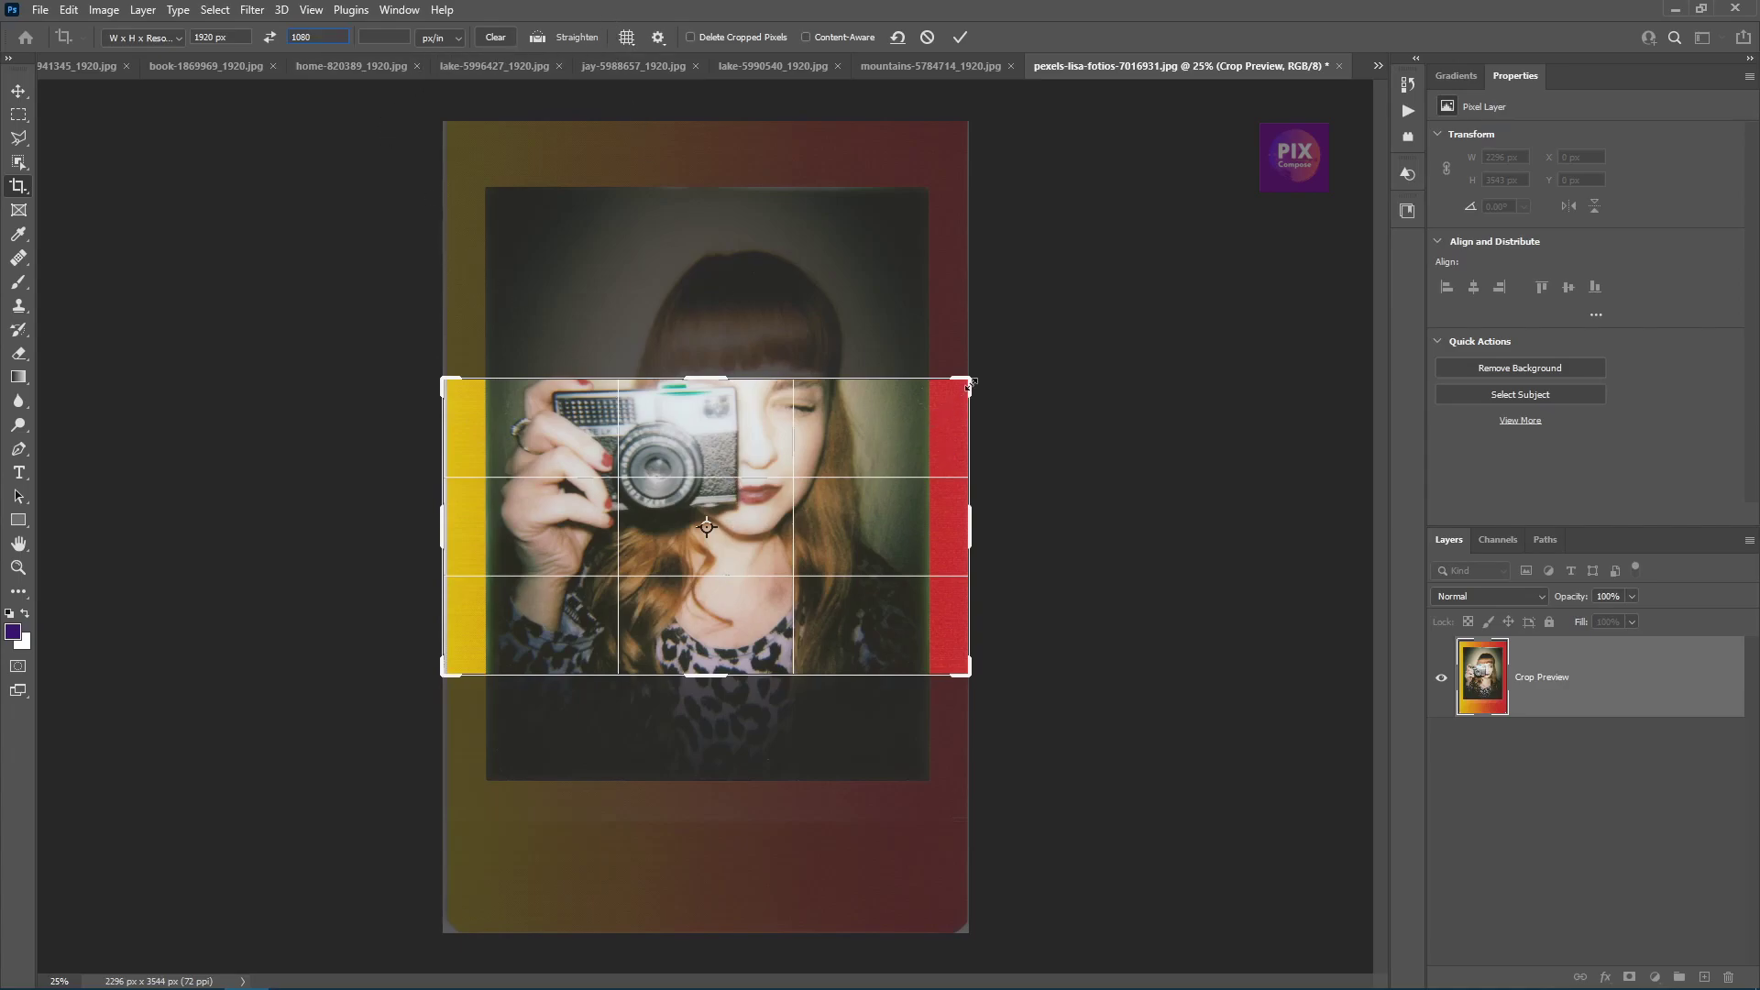
- Resize, reposition and rotate the 1920×1080 crop about -11° around the face and camera, then apply it
{"action": "left_click_drag", "start_coordinate": [970, 378], "coordinate": [946, 390]}
{"action": "left_click_drag", "start_coordinate": [461, 660], "coordinate": [479, 645]}
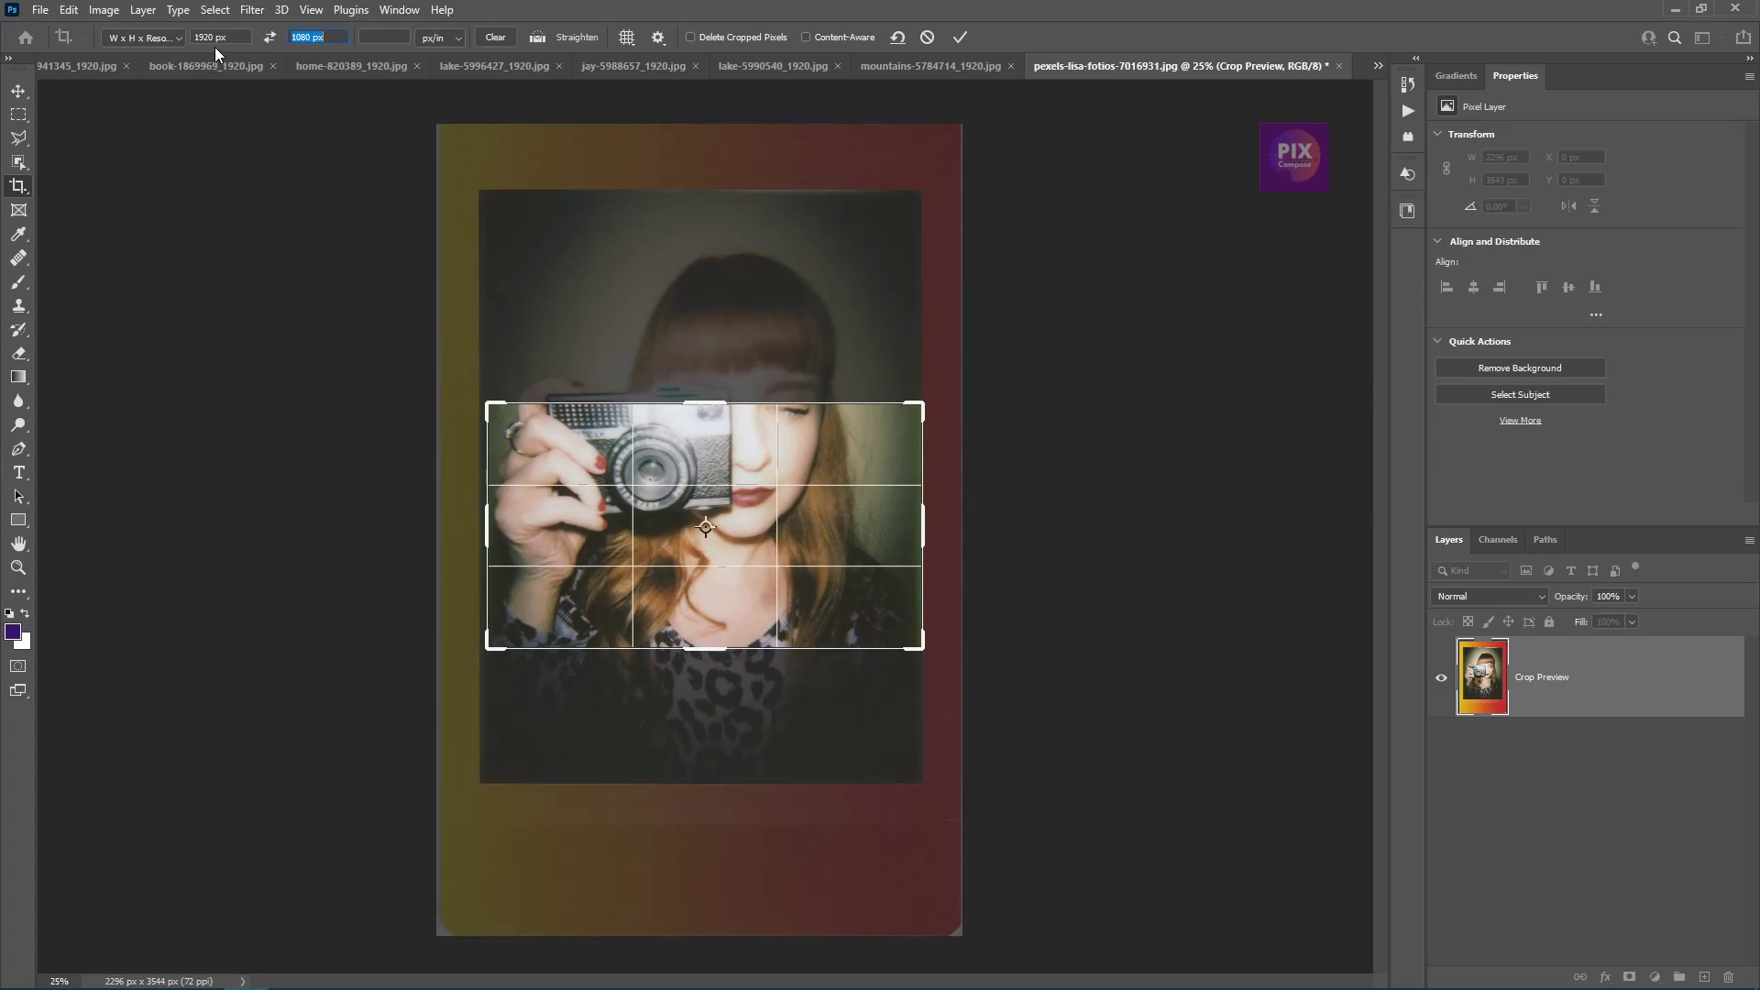
{"action": "left_click_drag", "start_coordinate": [743, 544], "coordinate": [744, 616]}
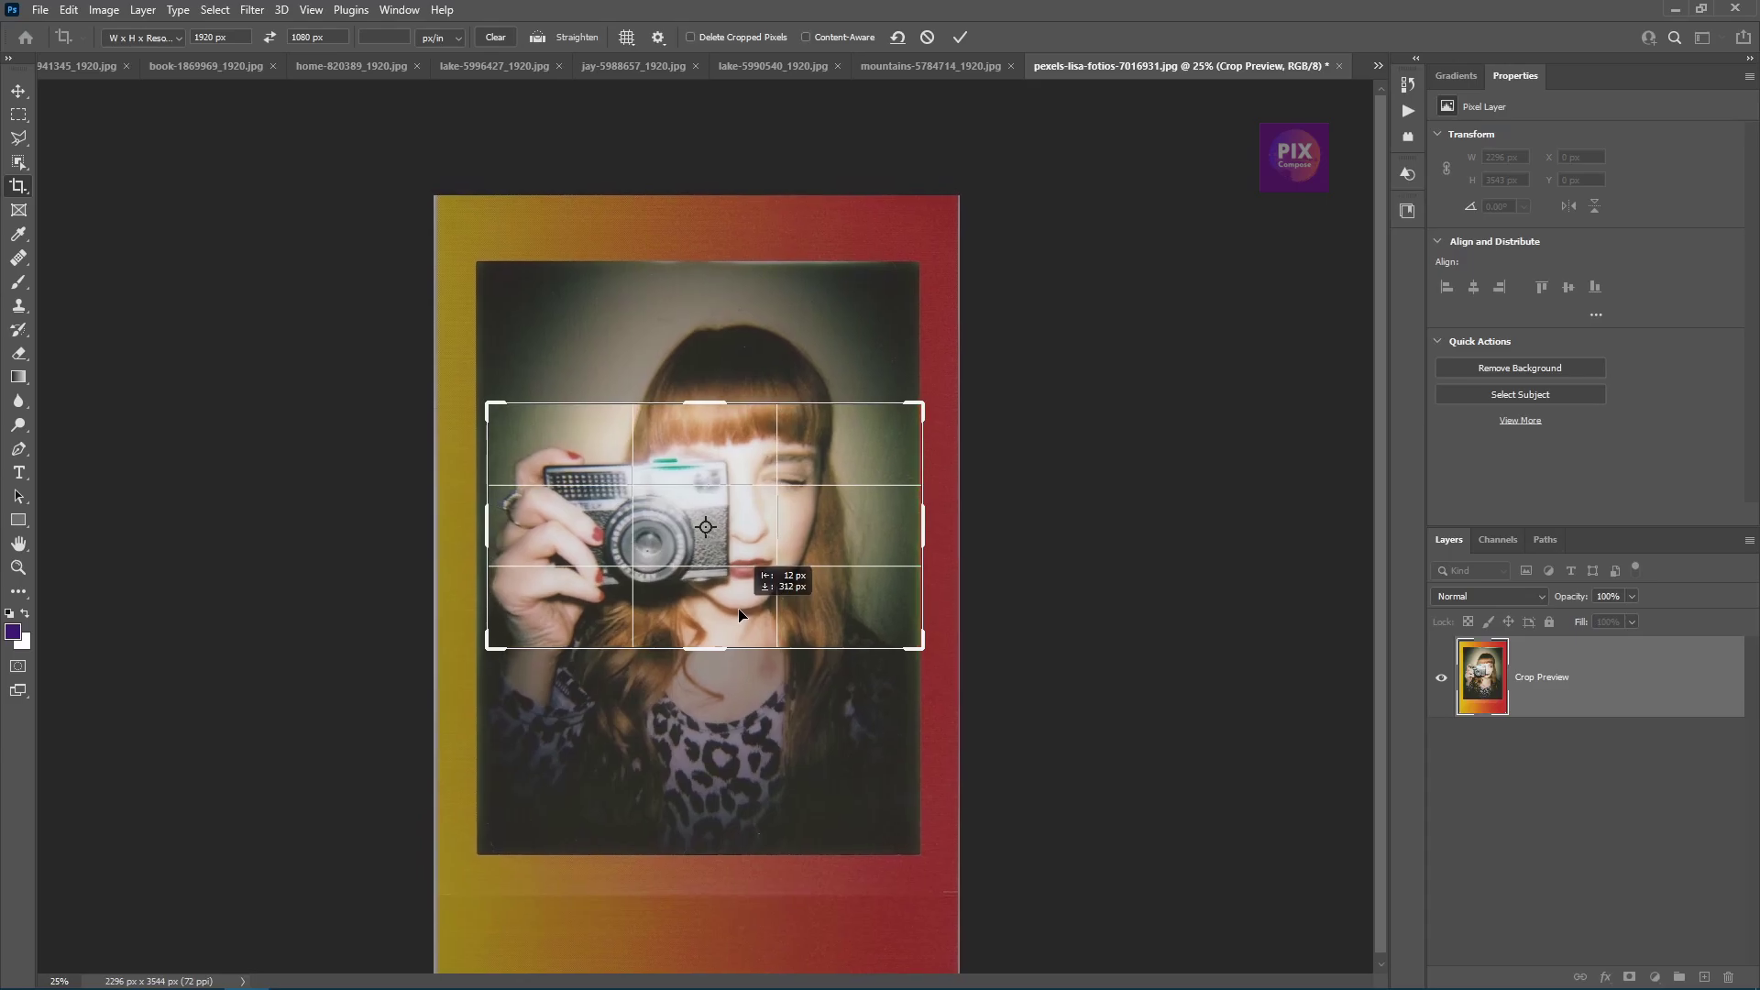
{"action": "left_click_drag", "start_coordinate": [974, 401], "coordinate": [930, 348]}
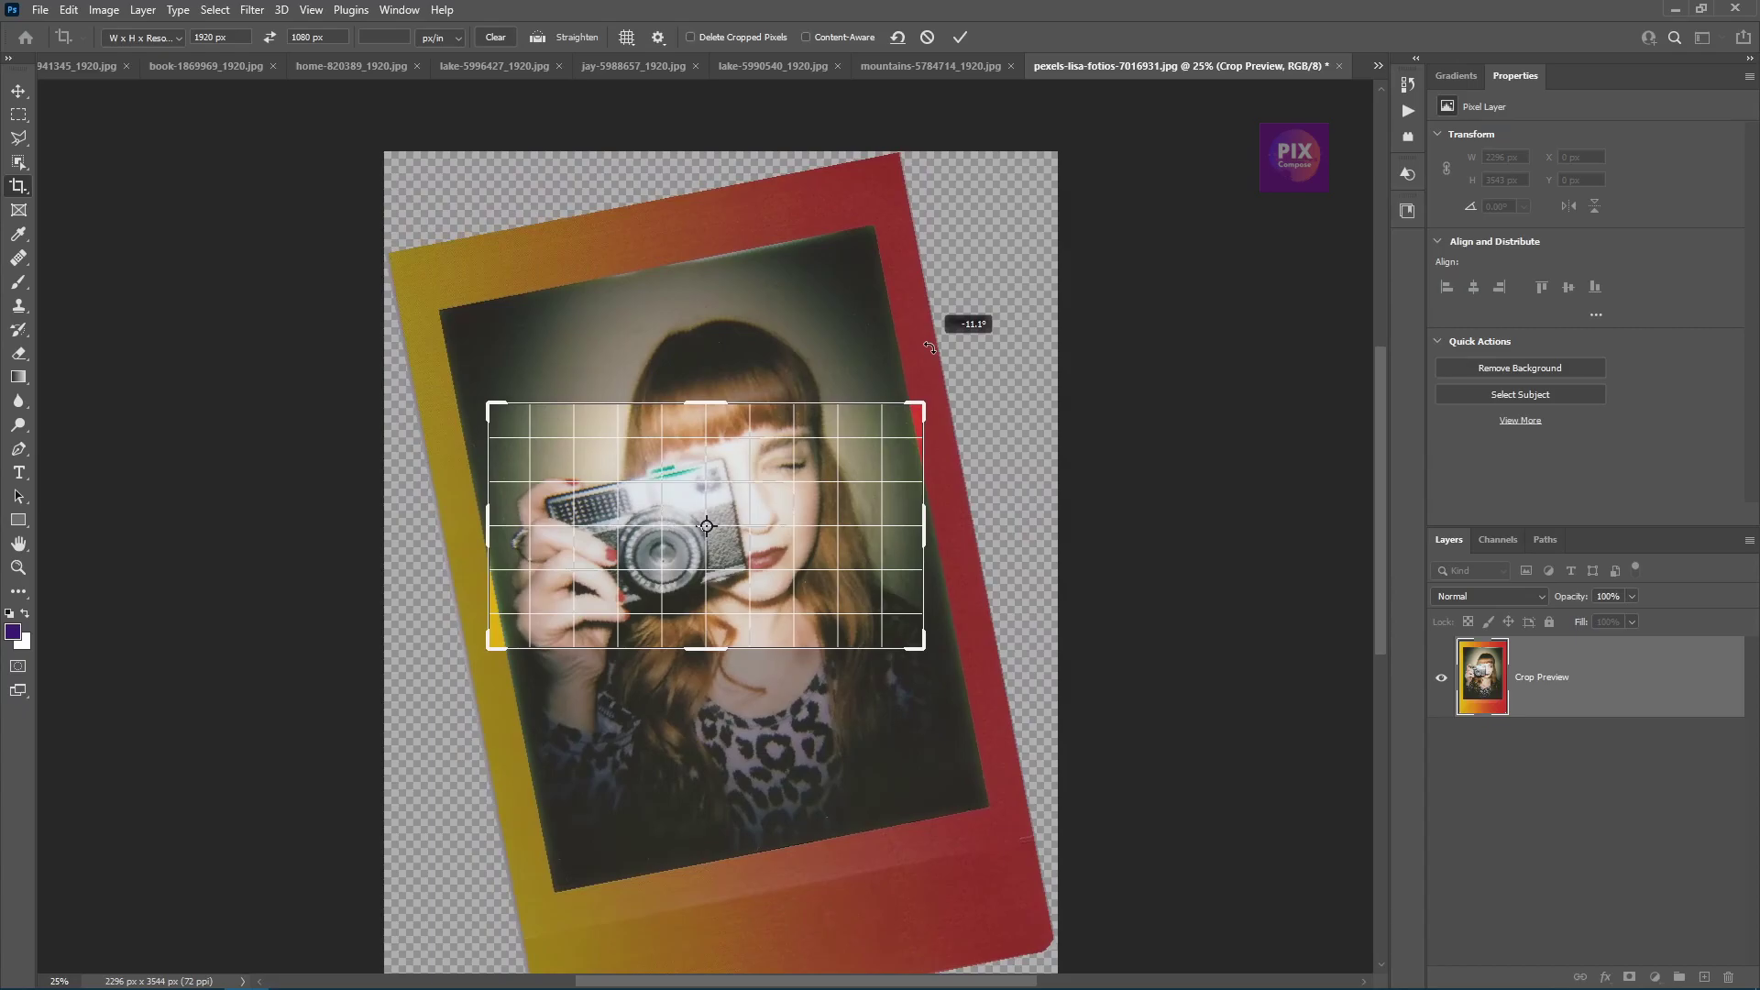
{"action": "left_click_drag", "start_coordinate": [930, 347], "coordinate": [914, 407]}
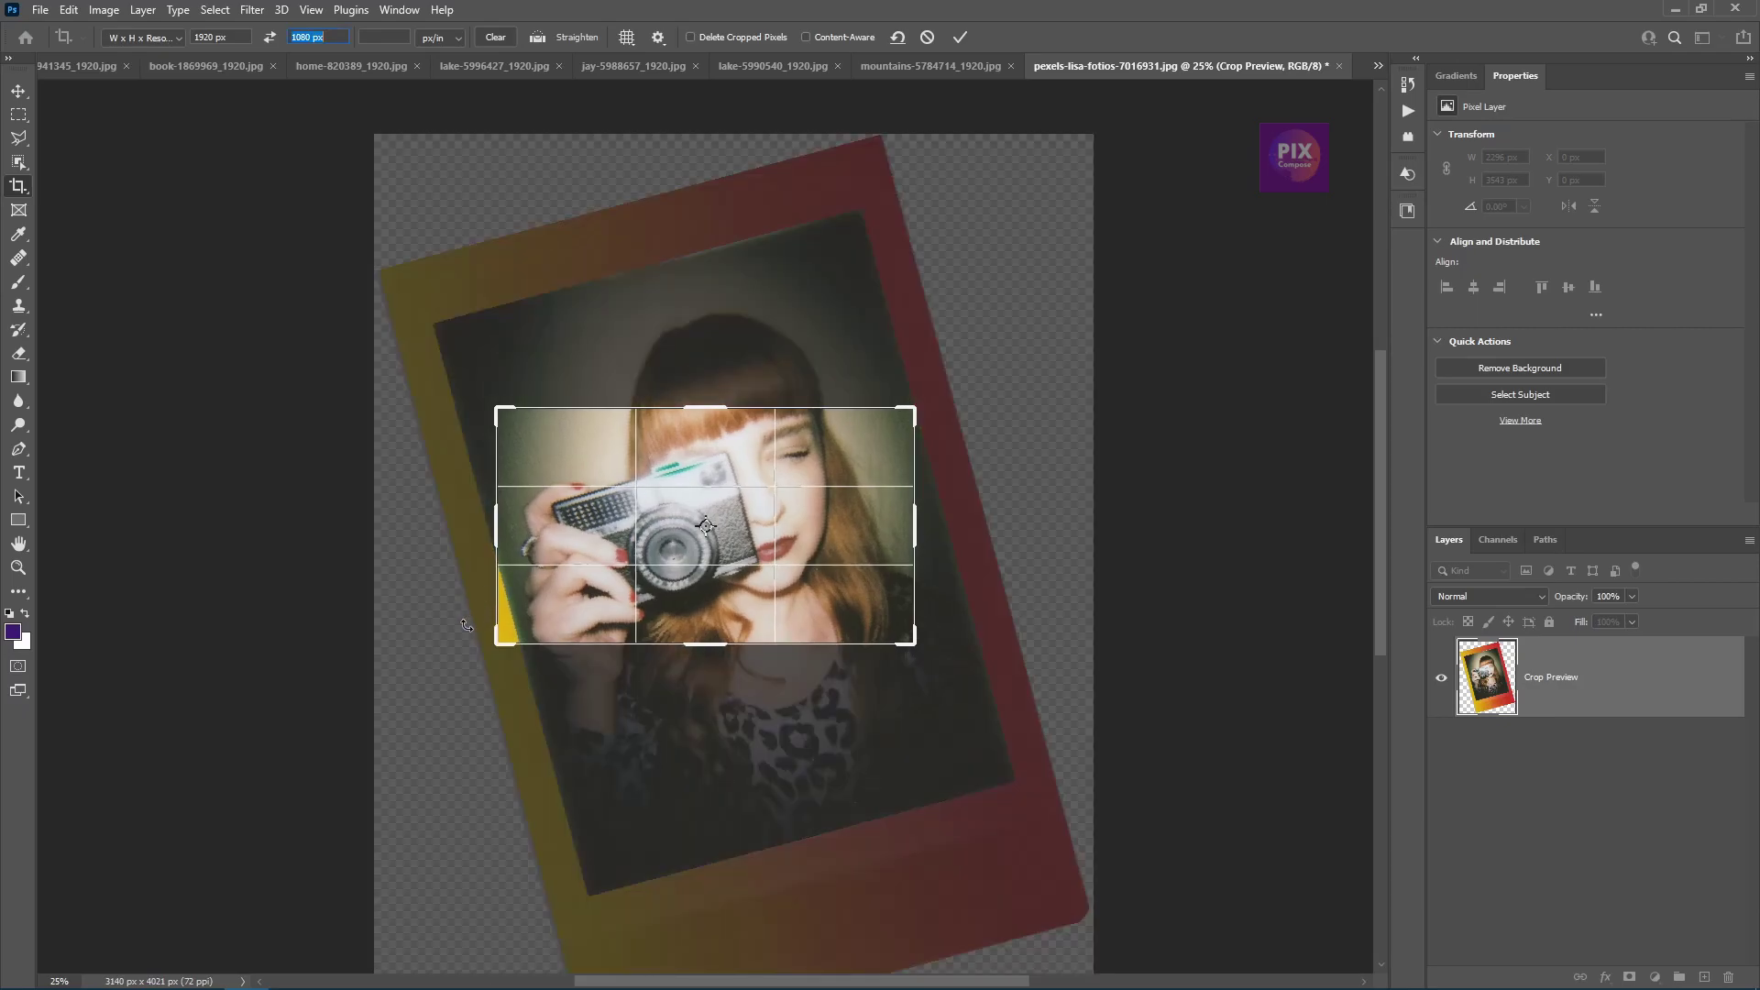
{"action": "left_click_drag", "start_coordinate": [497, 643], "coordinate": [506, 639]}
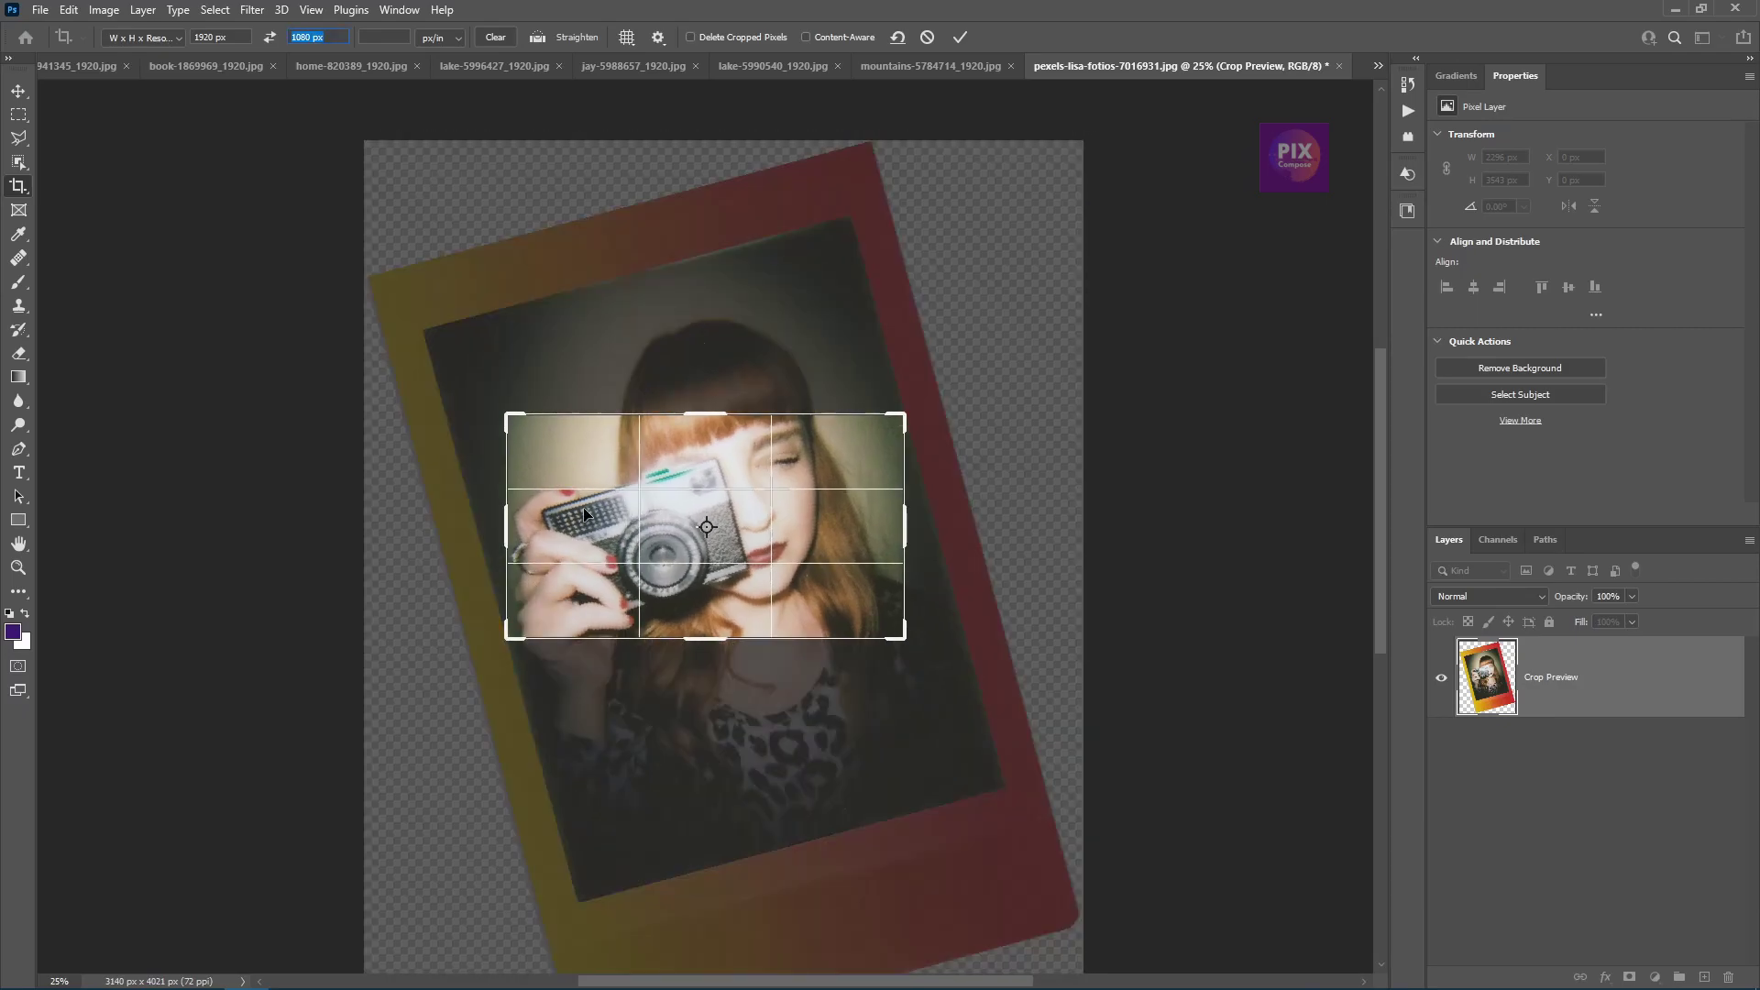
{"action": "left_click", "coordinate": [959, 38]}
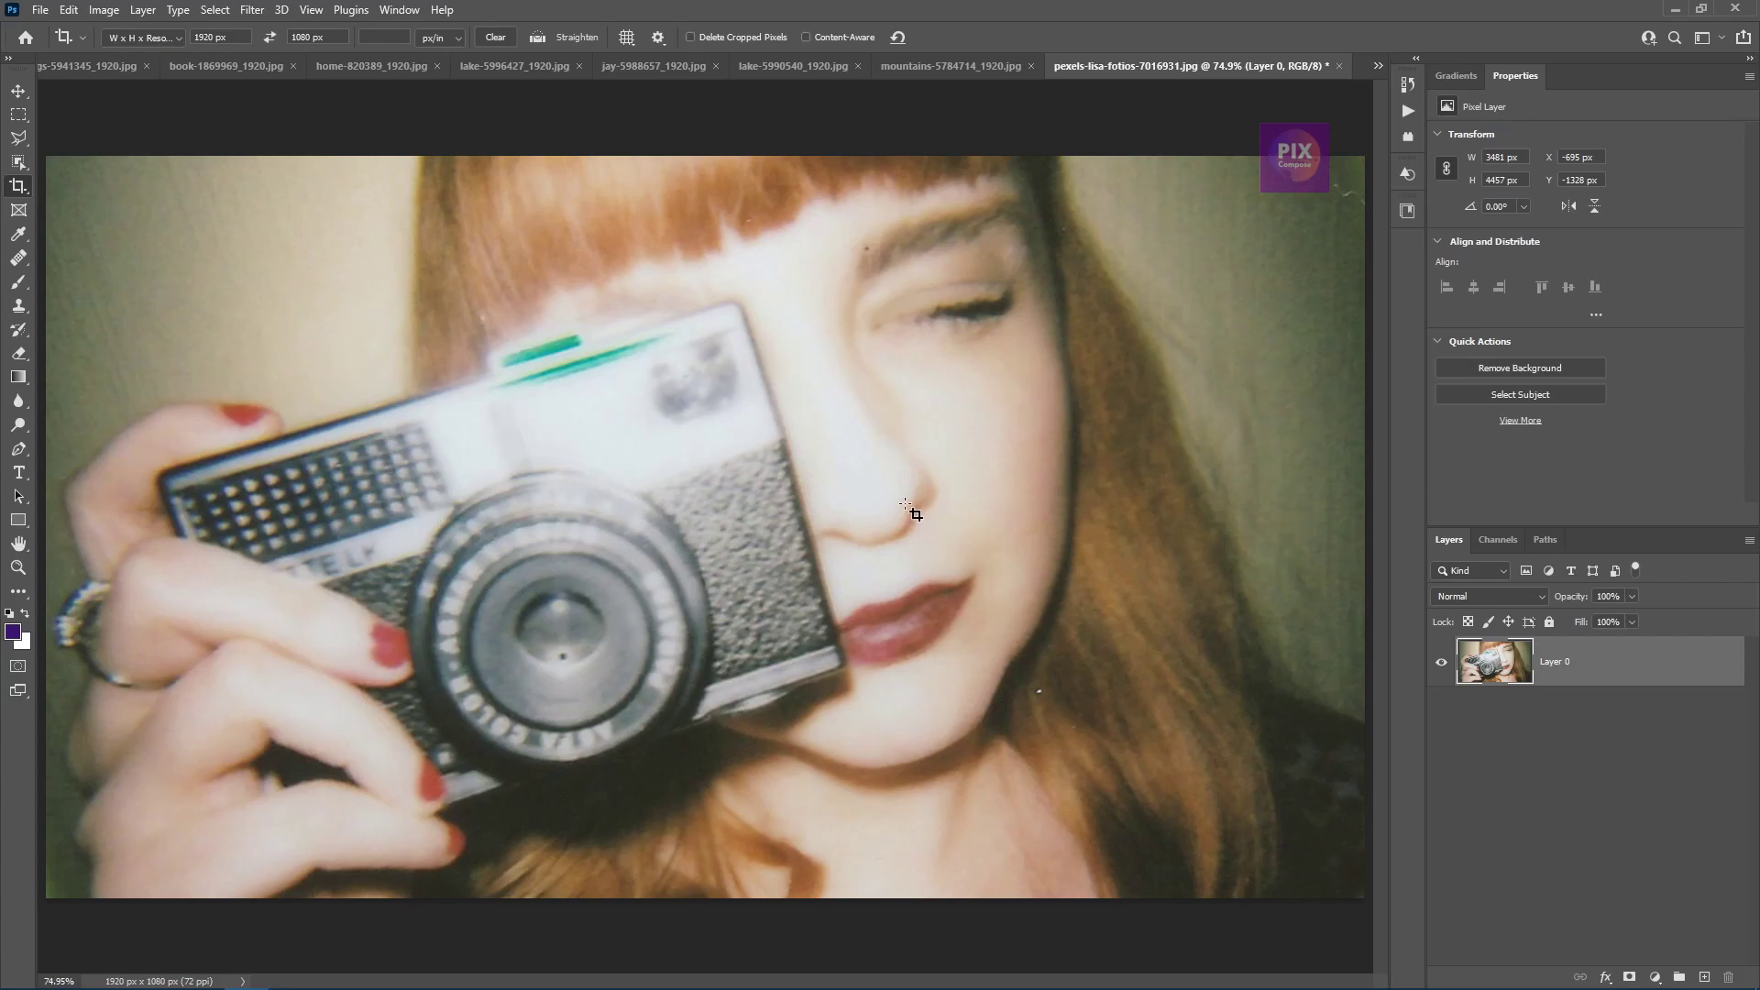
- Undo the crop, then inspect the portrait at 100% and fit it back on screen
{"action": "key", "text": "ctrl"}
{"action": "key", "text": "ctrl+z"}
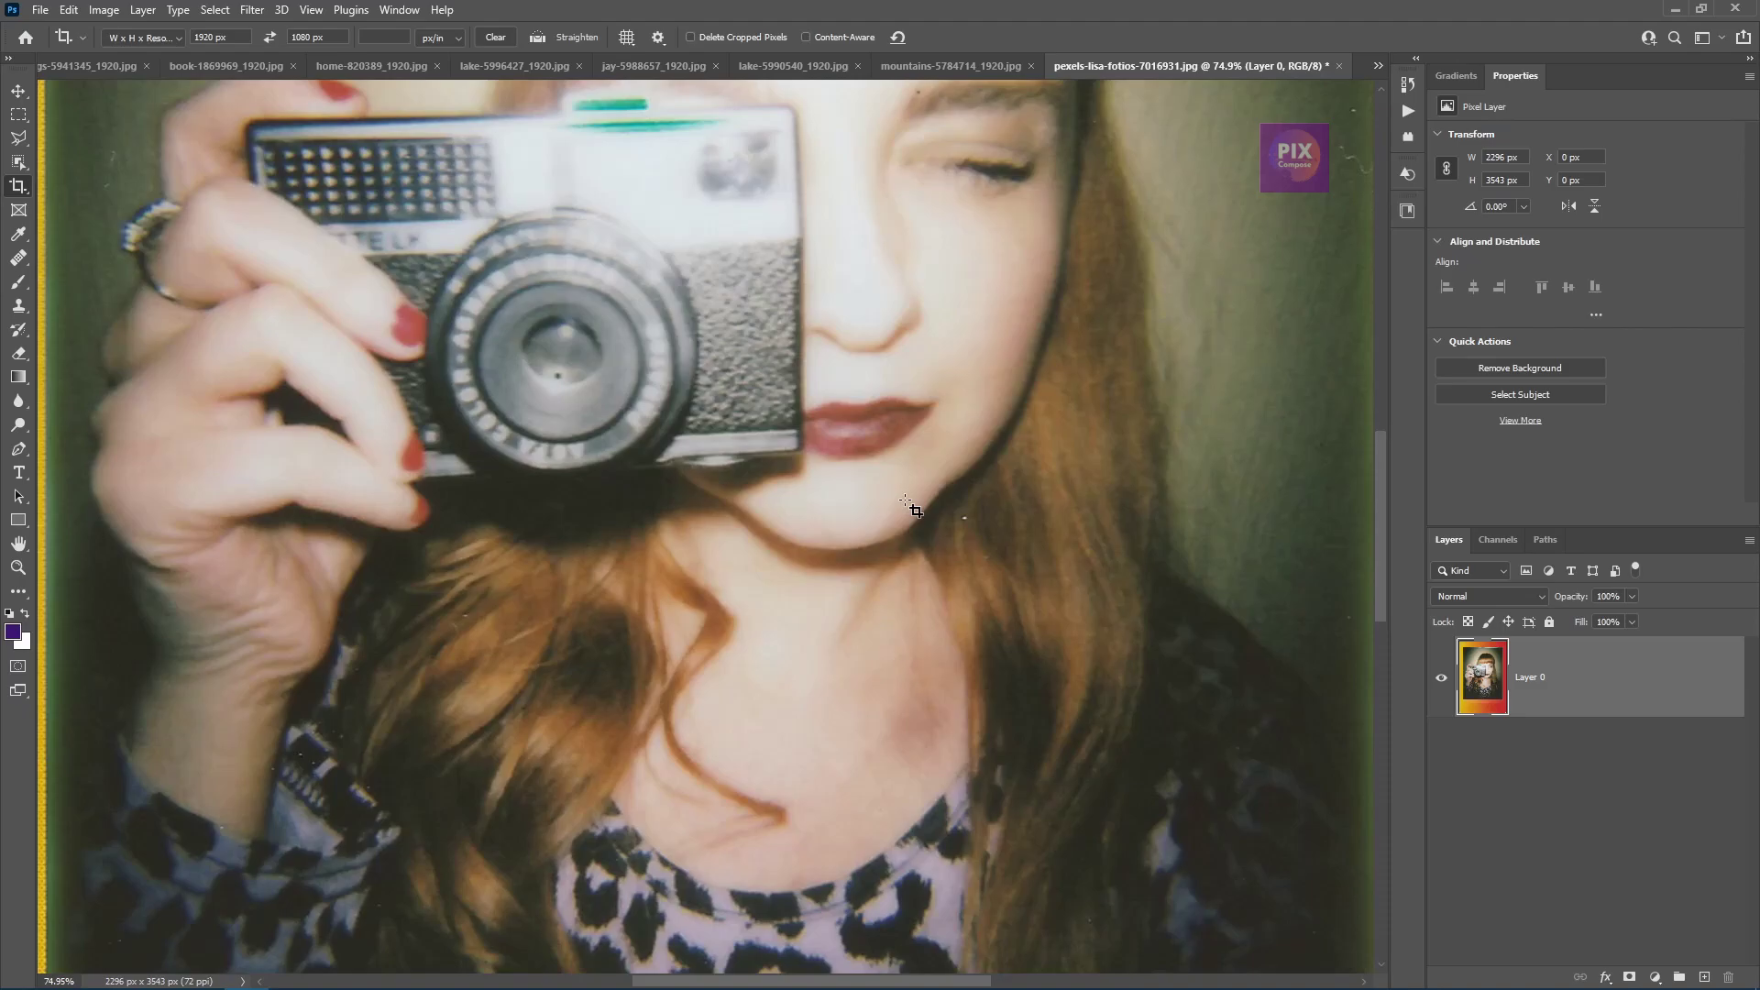
{"action": "key", "text": "ctrl"}
{"action": "key", "text": "ctrl+0"}
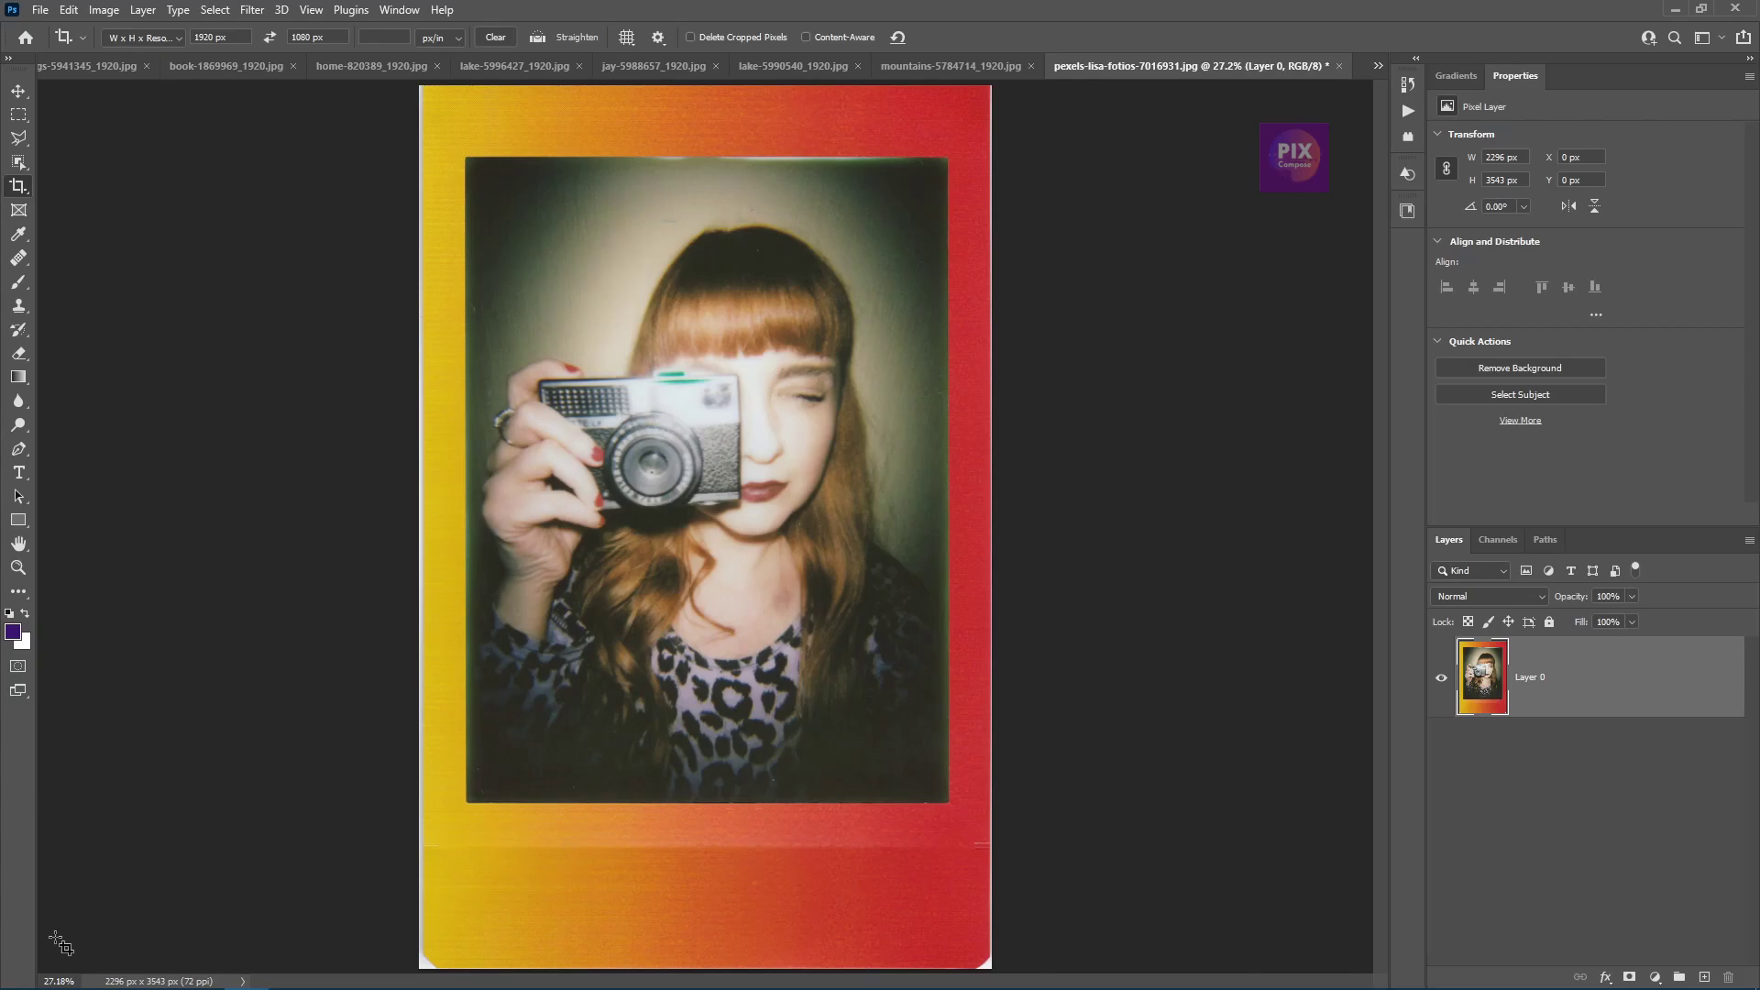
{"action": "key", "text": "ctrl"}
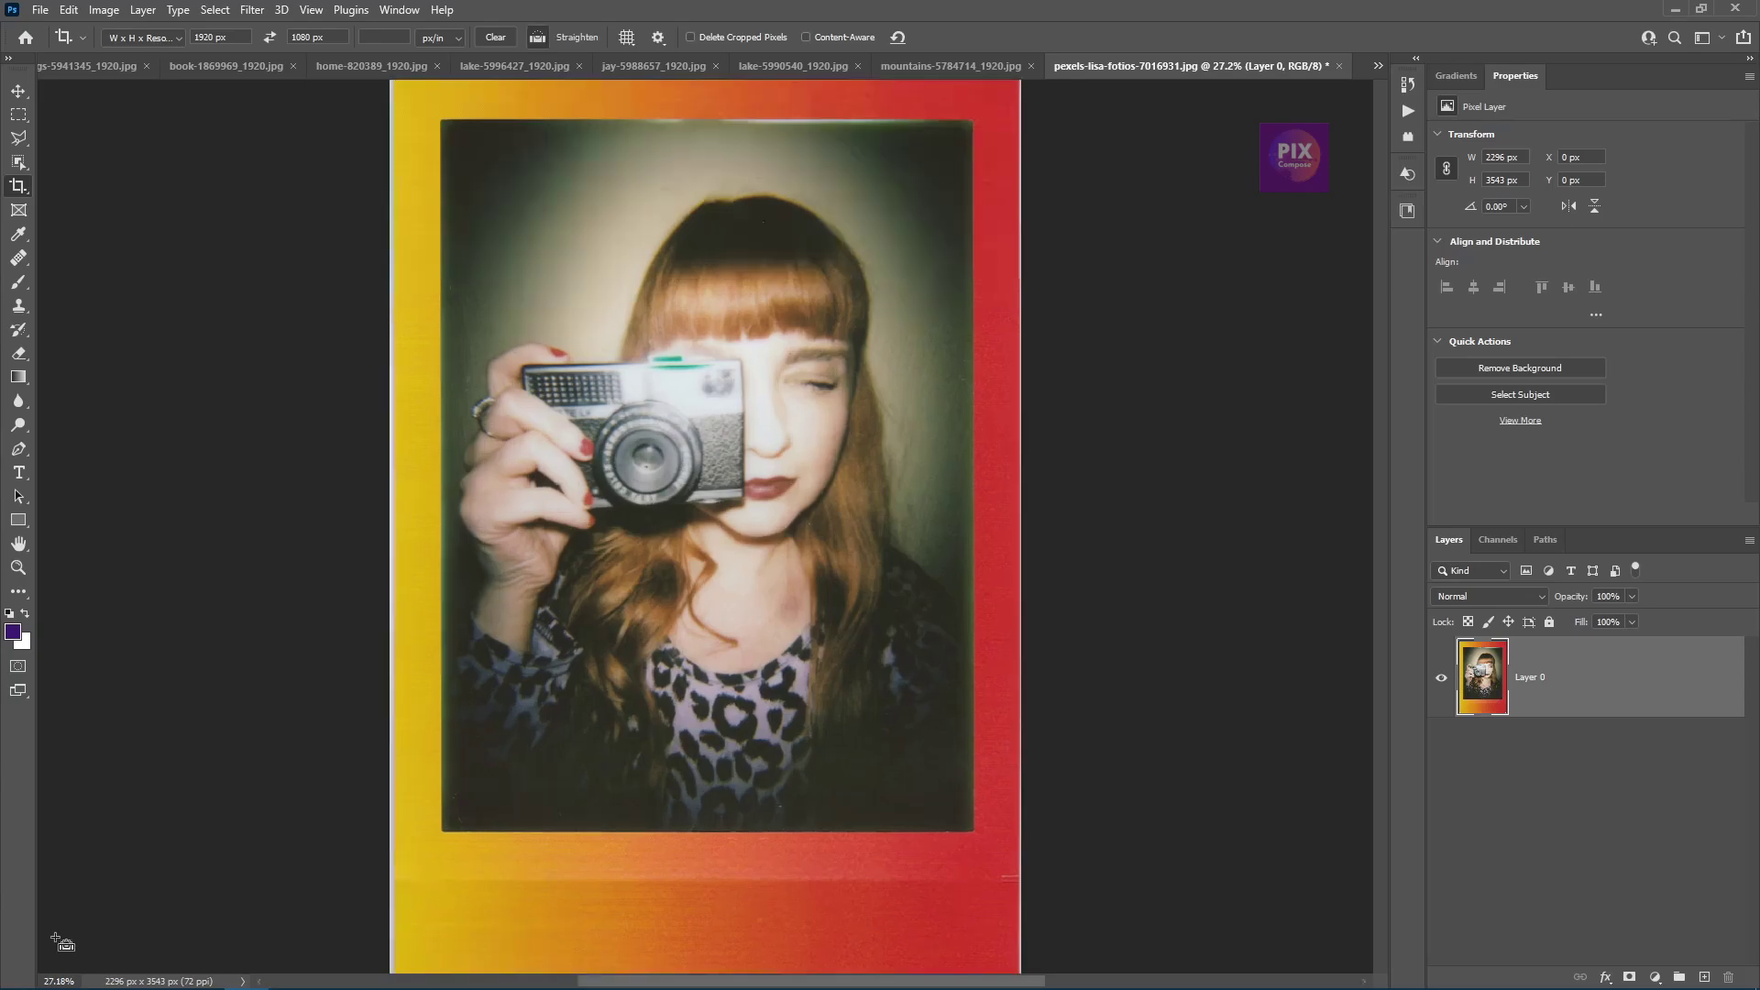
{"action": "key", "text": "ctrl+1"}
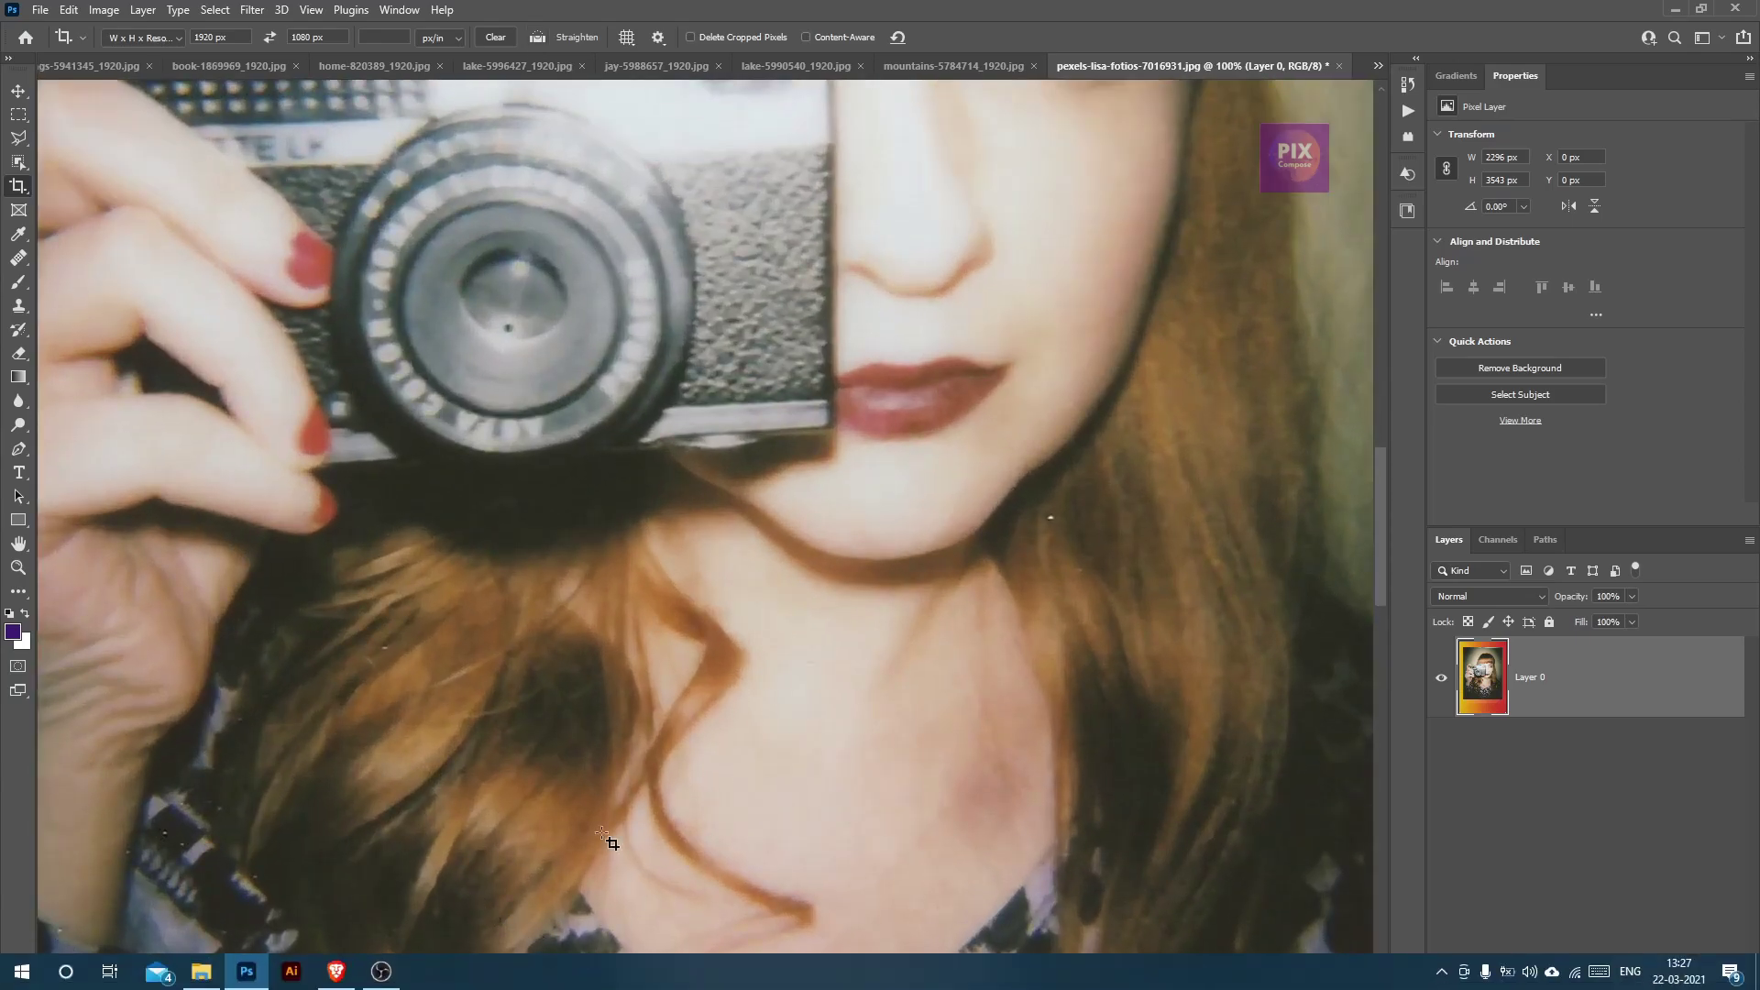
{"action": "mouse_move", "coordinate": [1382, 575]}
{"action": "left_mouse_down"}
{"action": "mouse_move", "coordinate": [1427, 343]}
{"action": "mouse_move", "coordinate": [1382, 609]}
{"action": "left_mouse_up"}
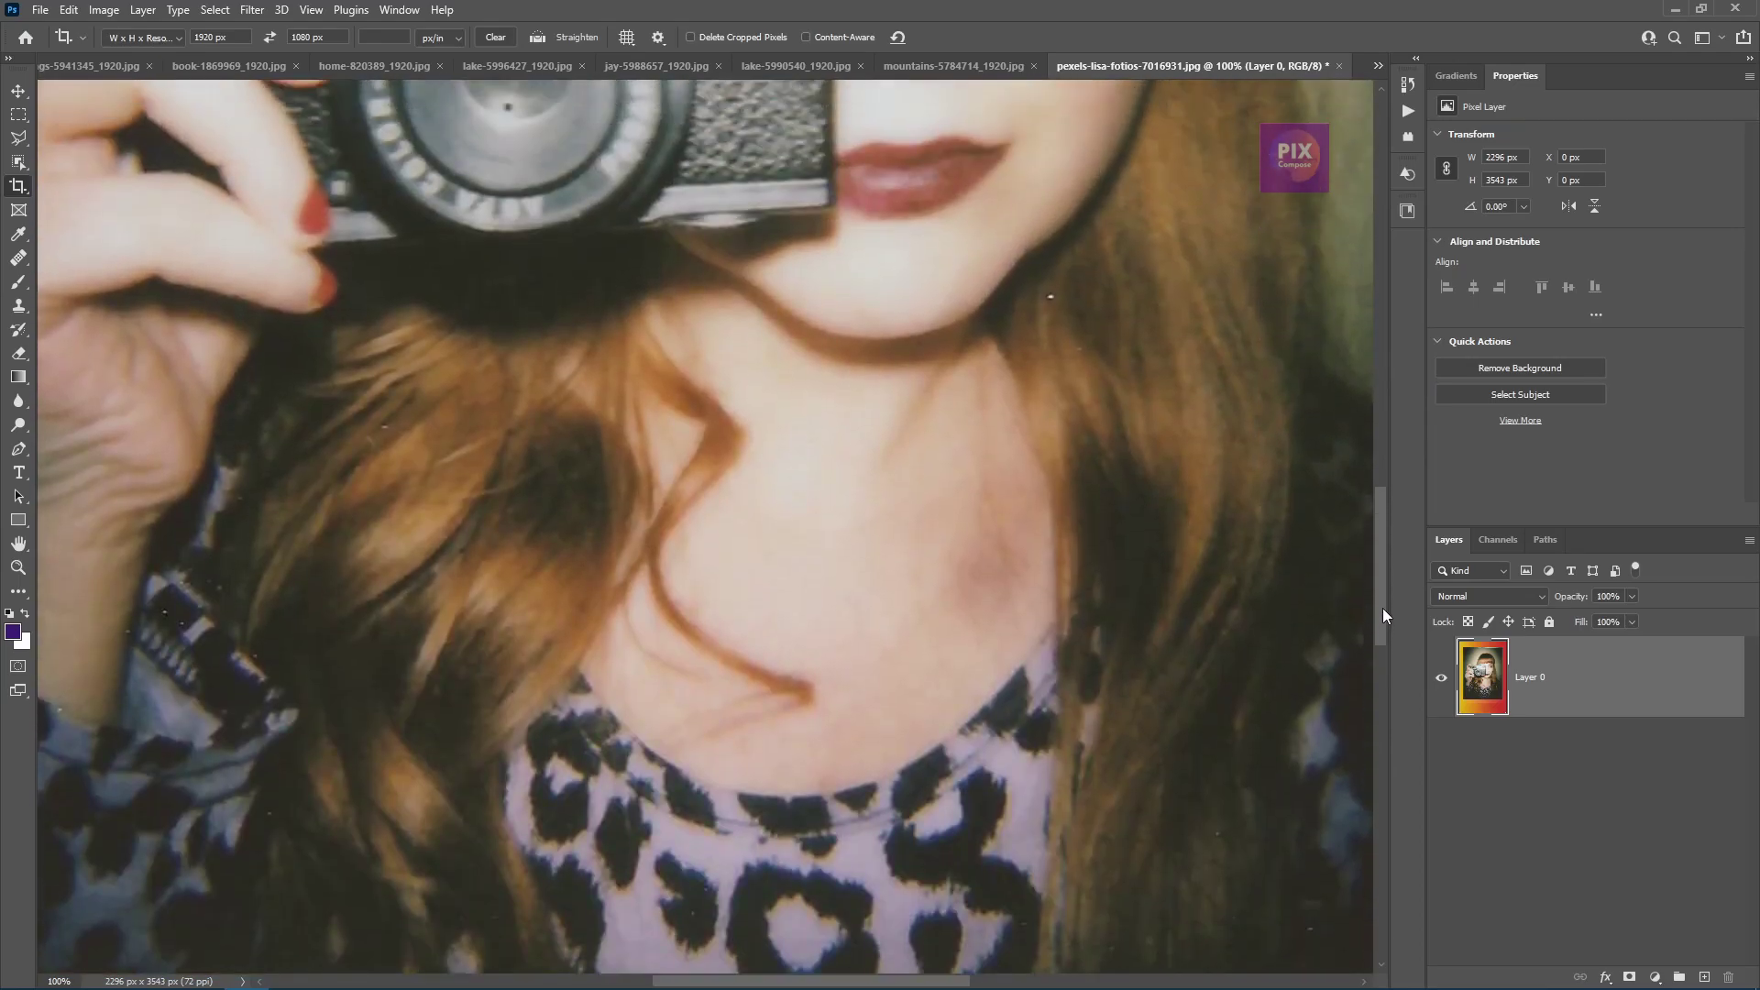
{"action": "key", "text": "ctrl+0"}
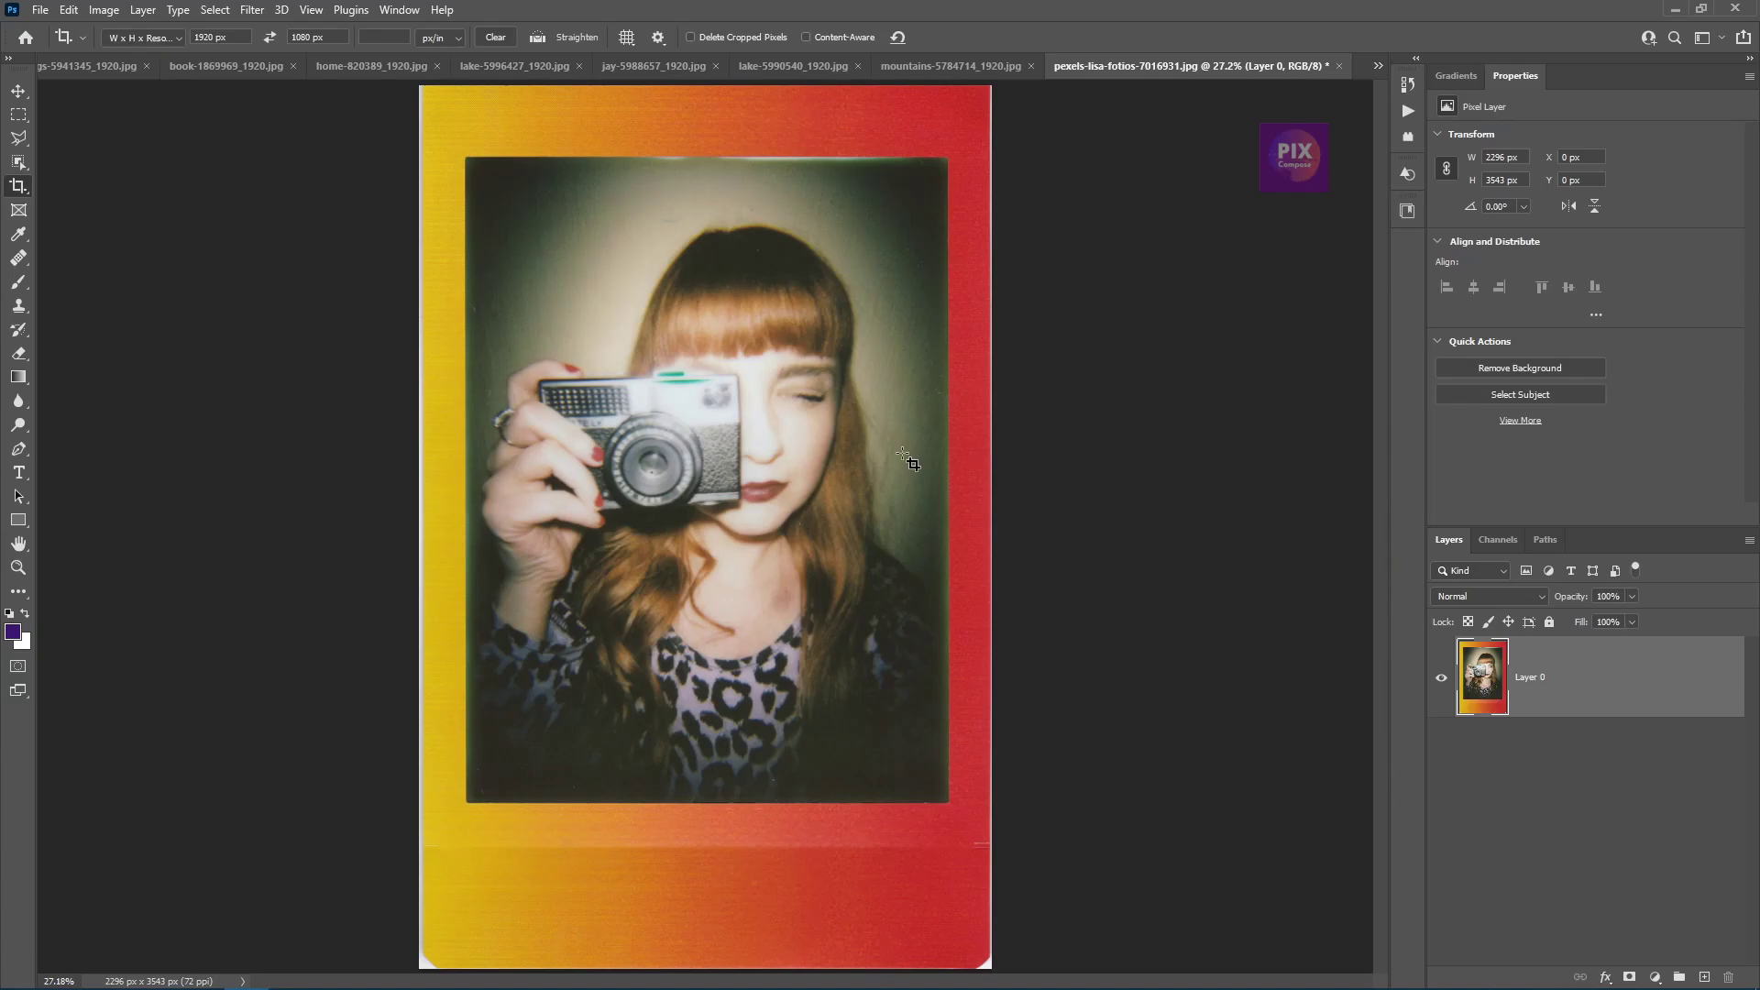
- Apply a 1920×1080 crop, then reopen the crop to reveal the kept edges
{"action": "left_click", "coordinate": [758, 469]}
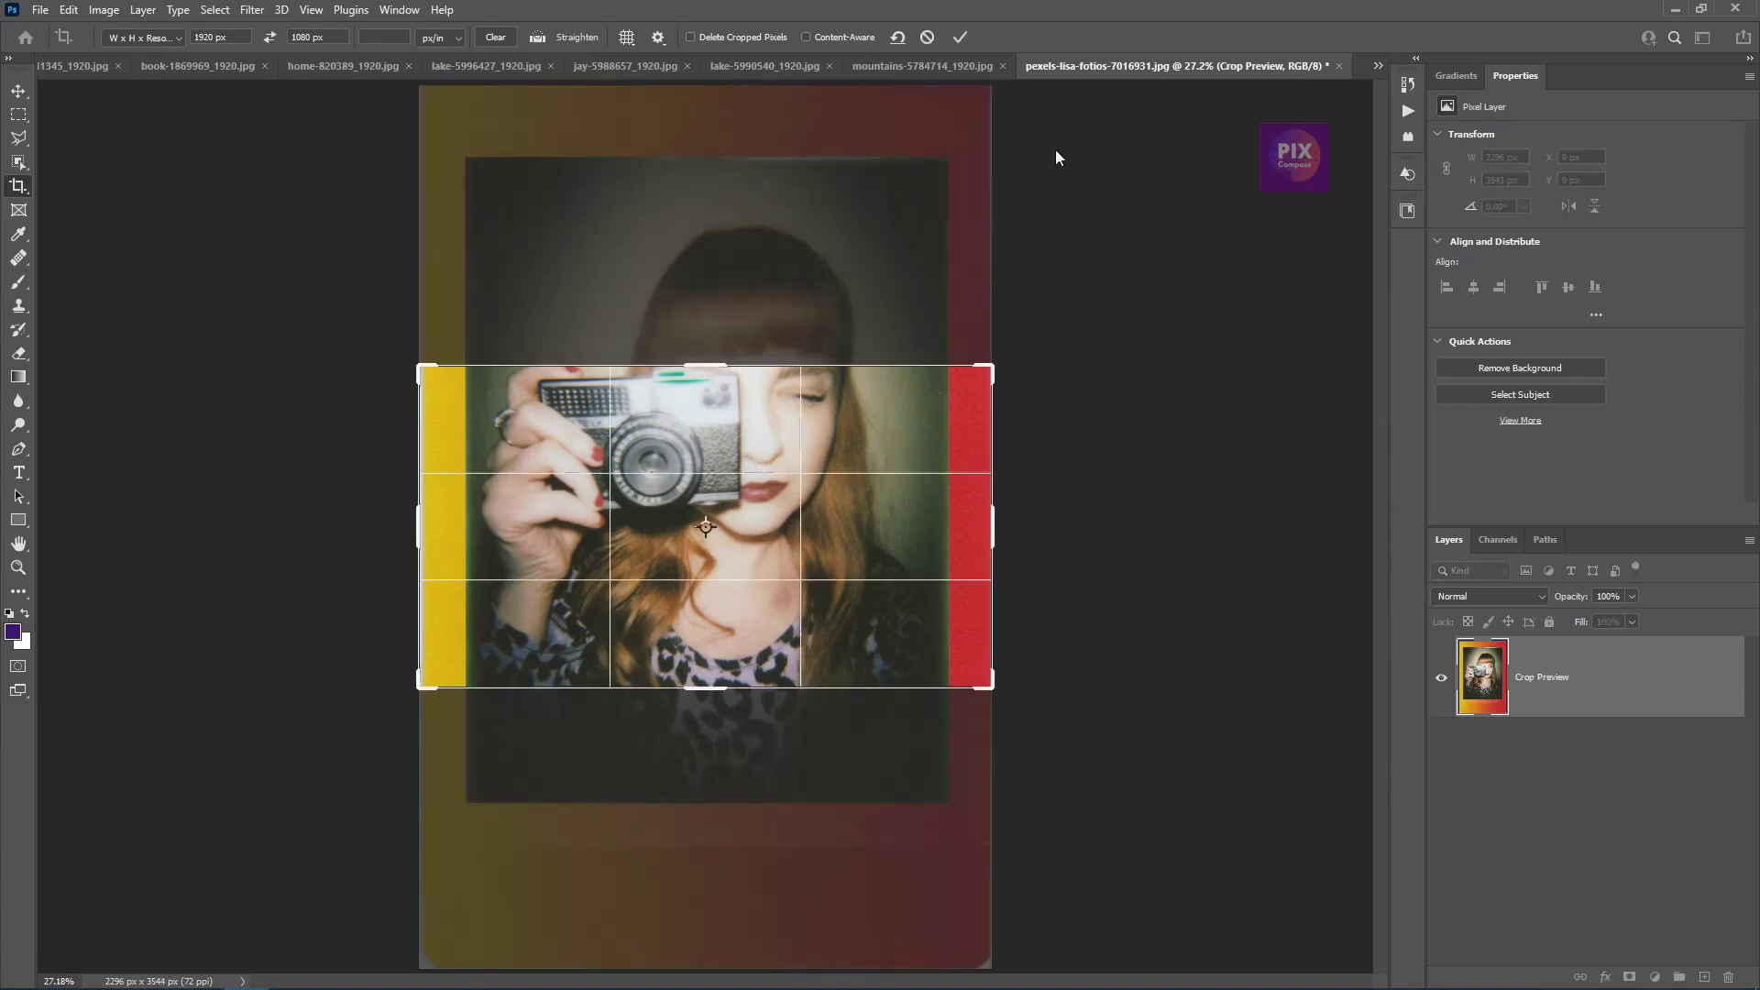
{"action": "left_click", "coordinate": [960, 37]}
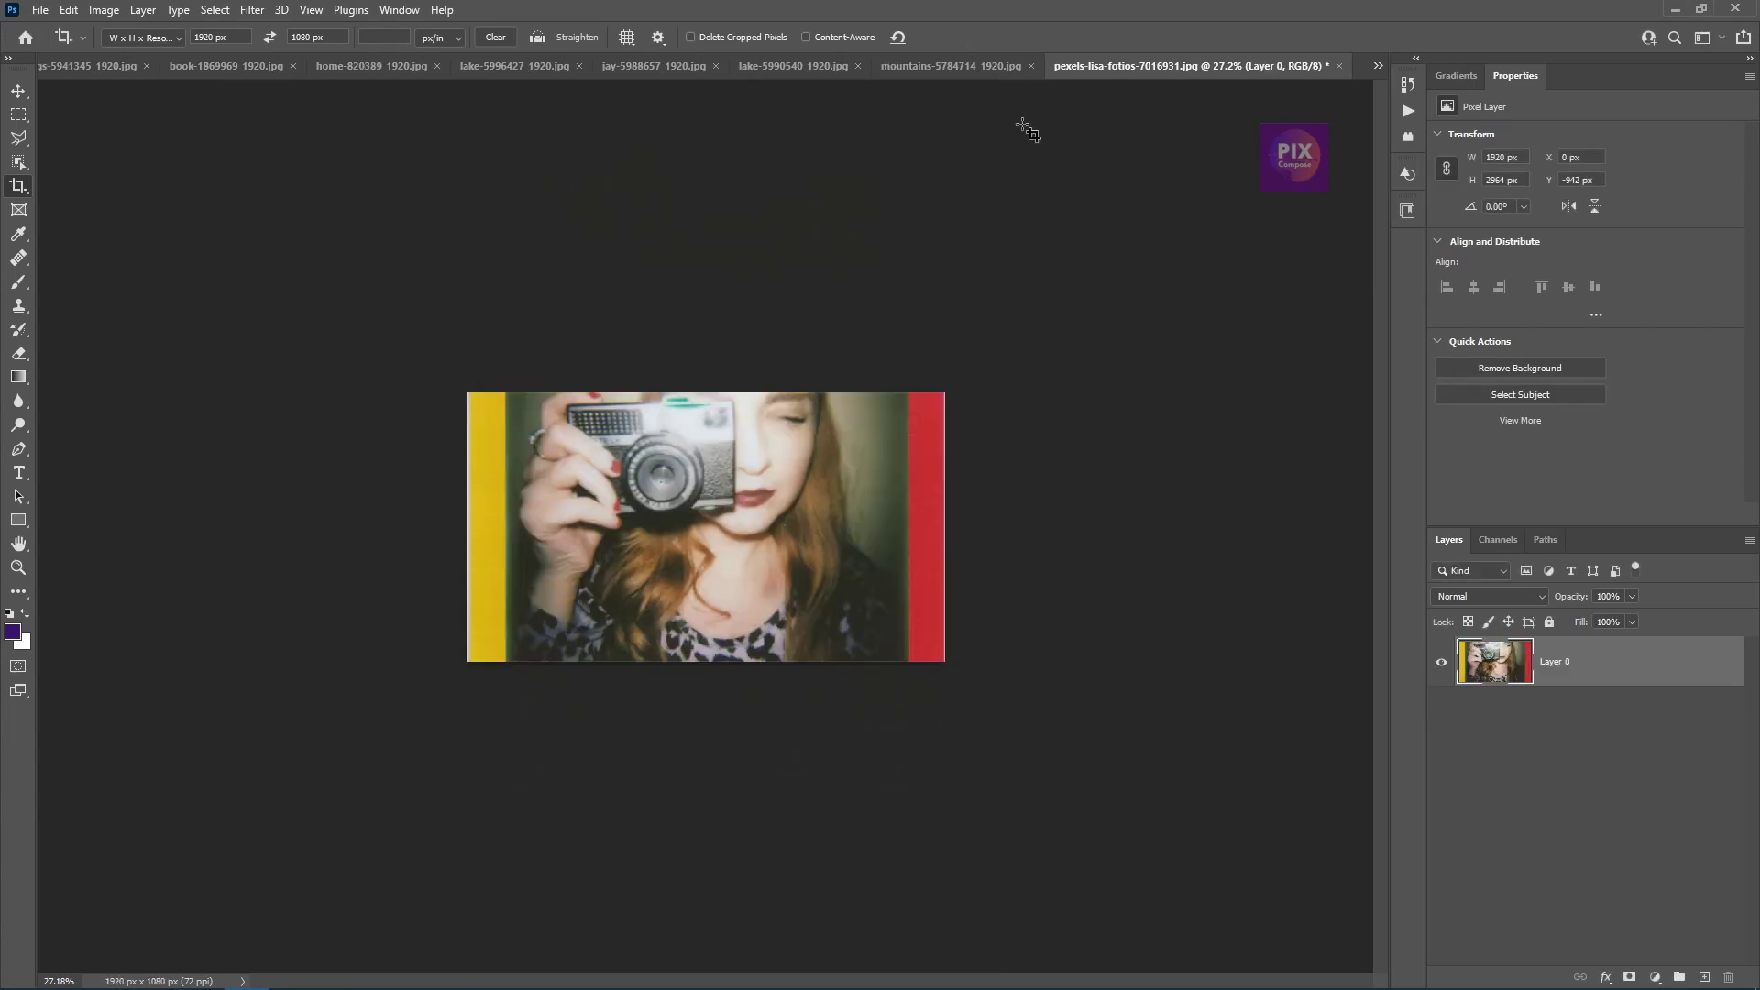
{"action": "left_click", "coordinate": [804, 447]}
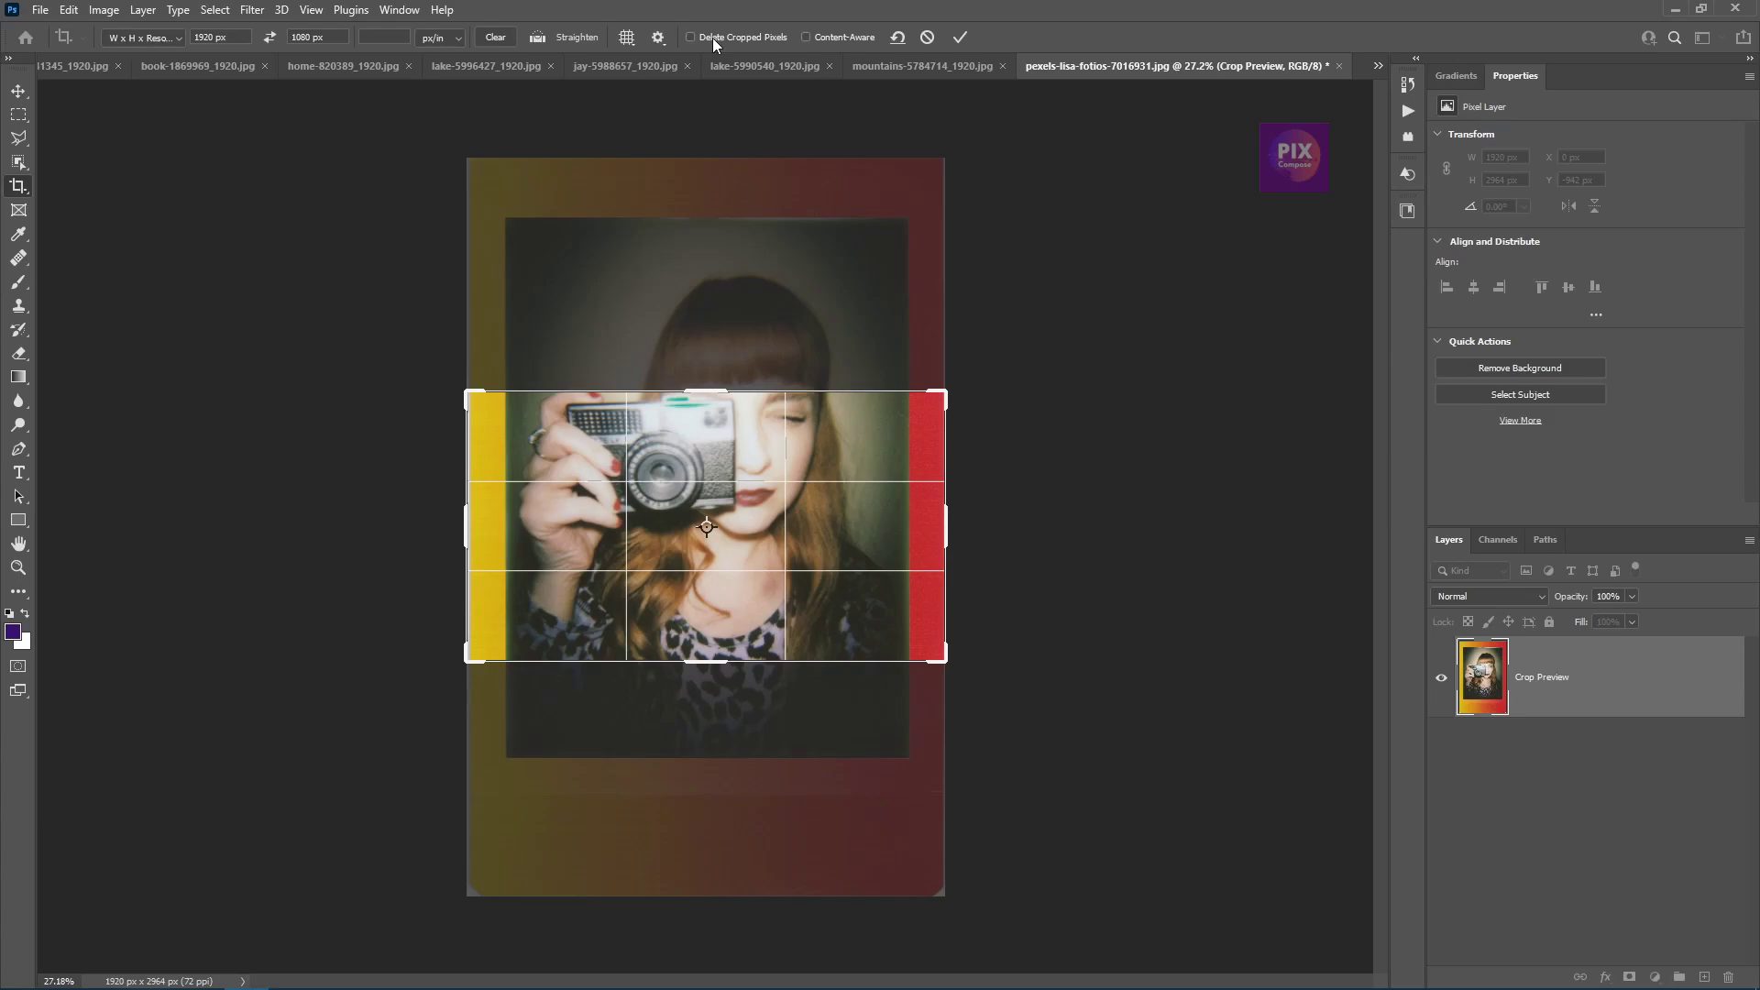
- Turn on Delete Cropped Pixels, apply the 1920×1080 crop, then restore the full portrait
{"action": "left_click", "coordinate": [715, 36]}
{"action": "left_click", "coordinate": [960, 38]}
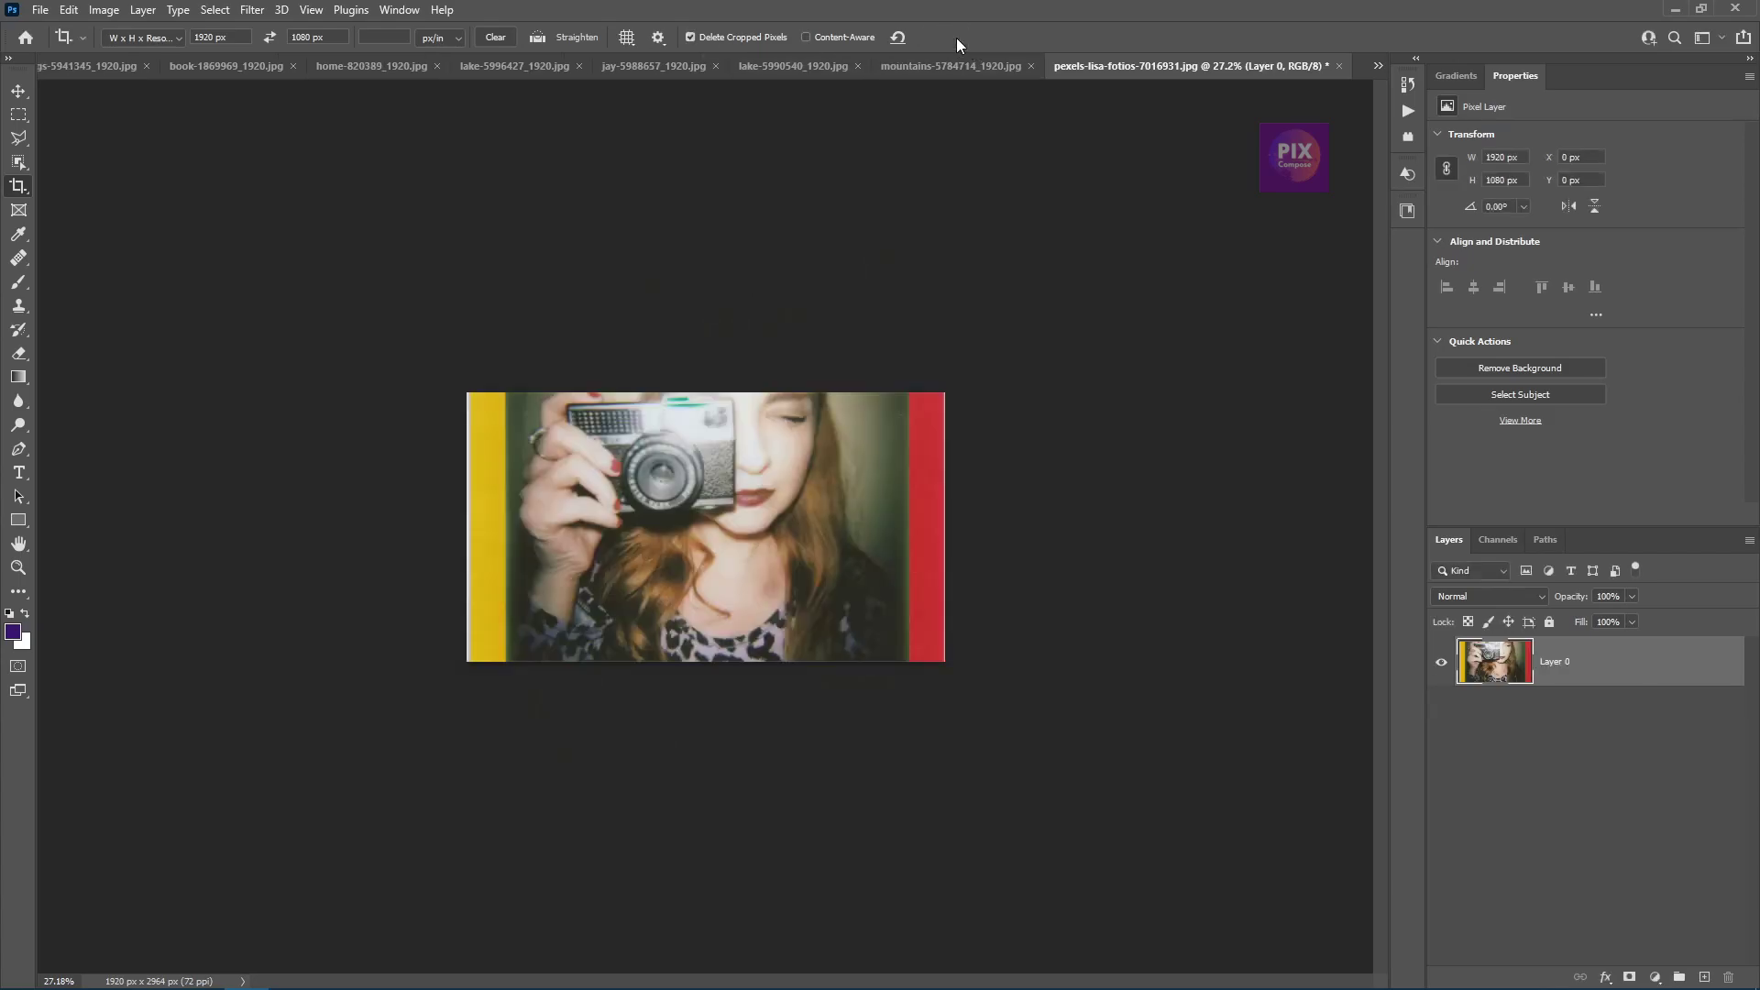
{"action": "left_click", "coordinate": [813, 466]}
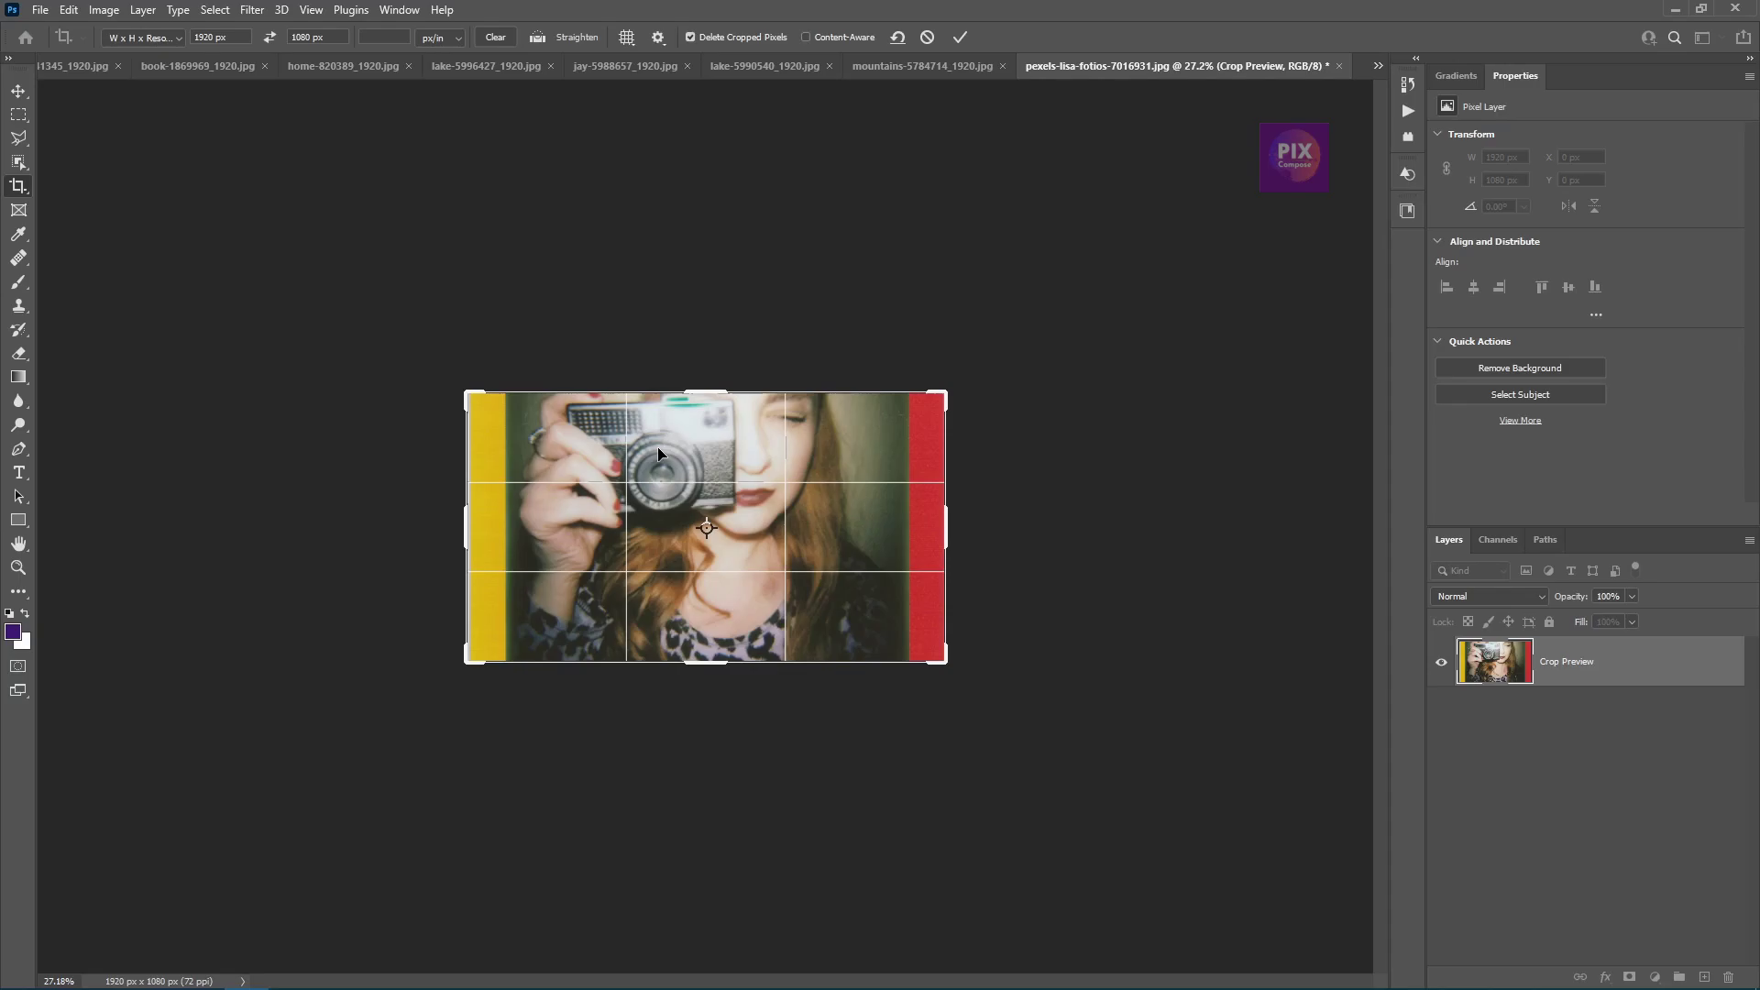
{"action": "left_click", "coordinate": [960, 39]}
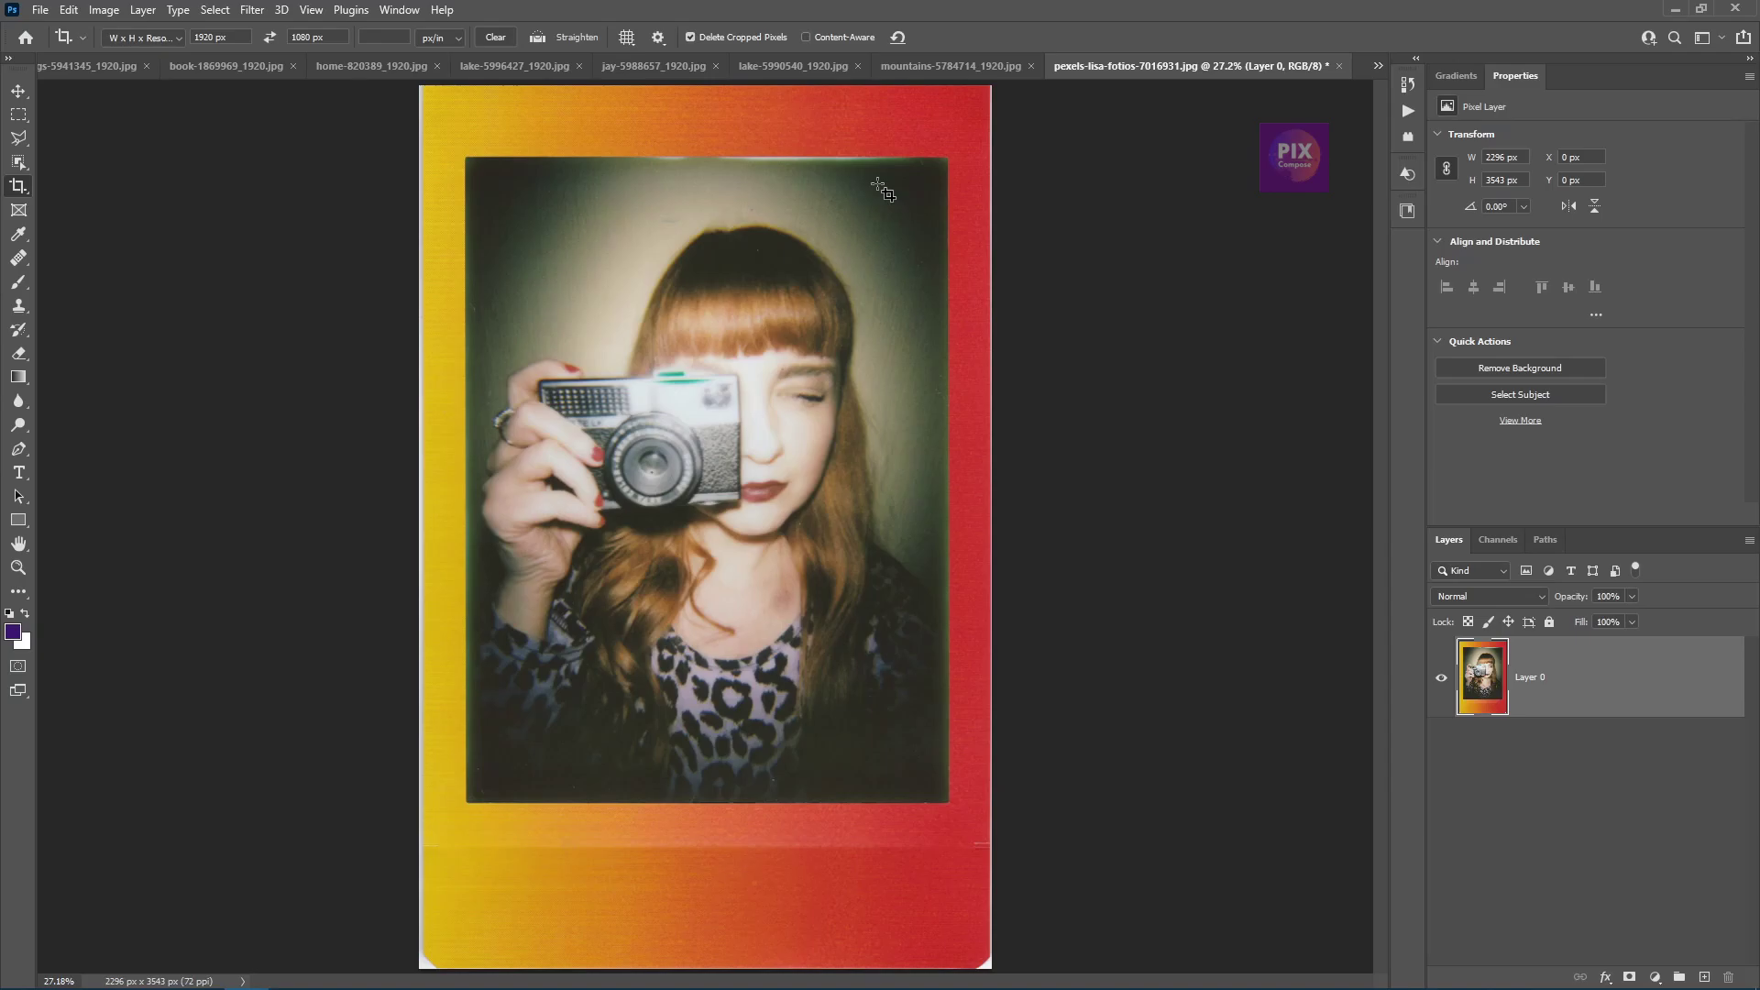
- Switch to mountains-5784714_1920.jpg and zoom out to see the whole photo
{"action": "left_click", "coordinate": [922, 72]}
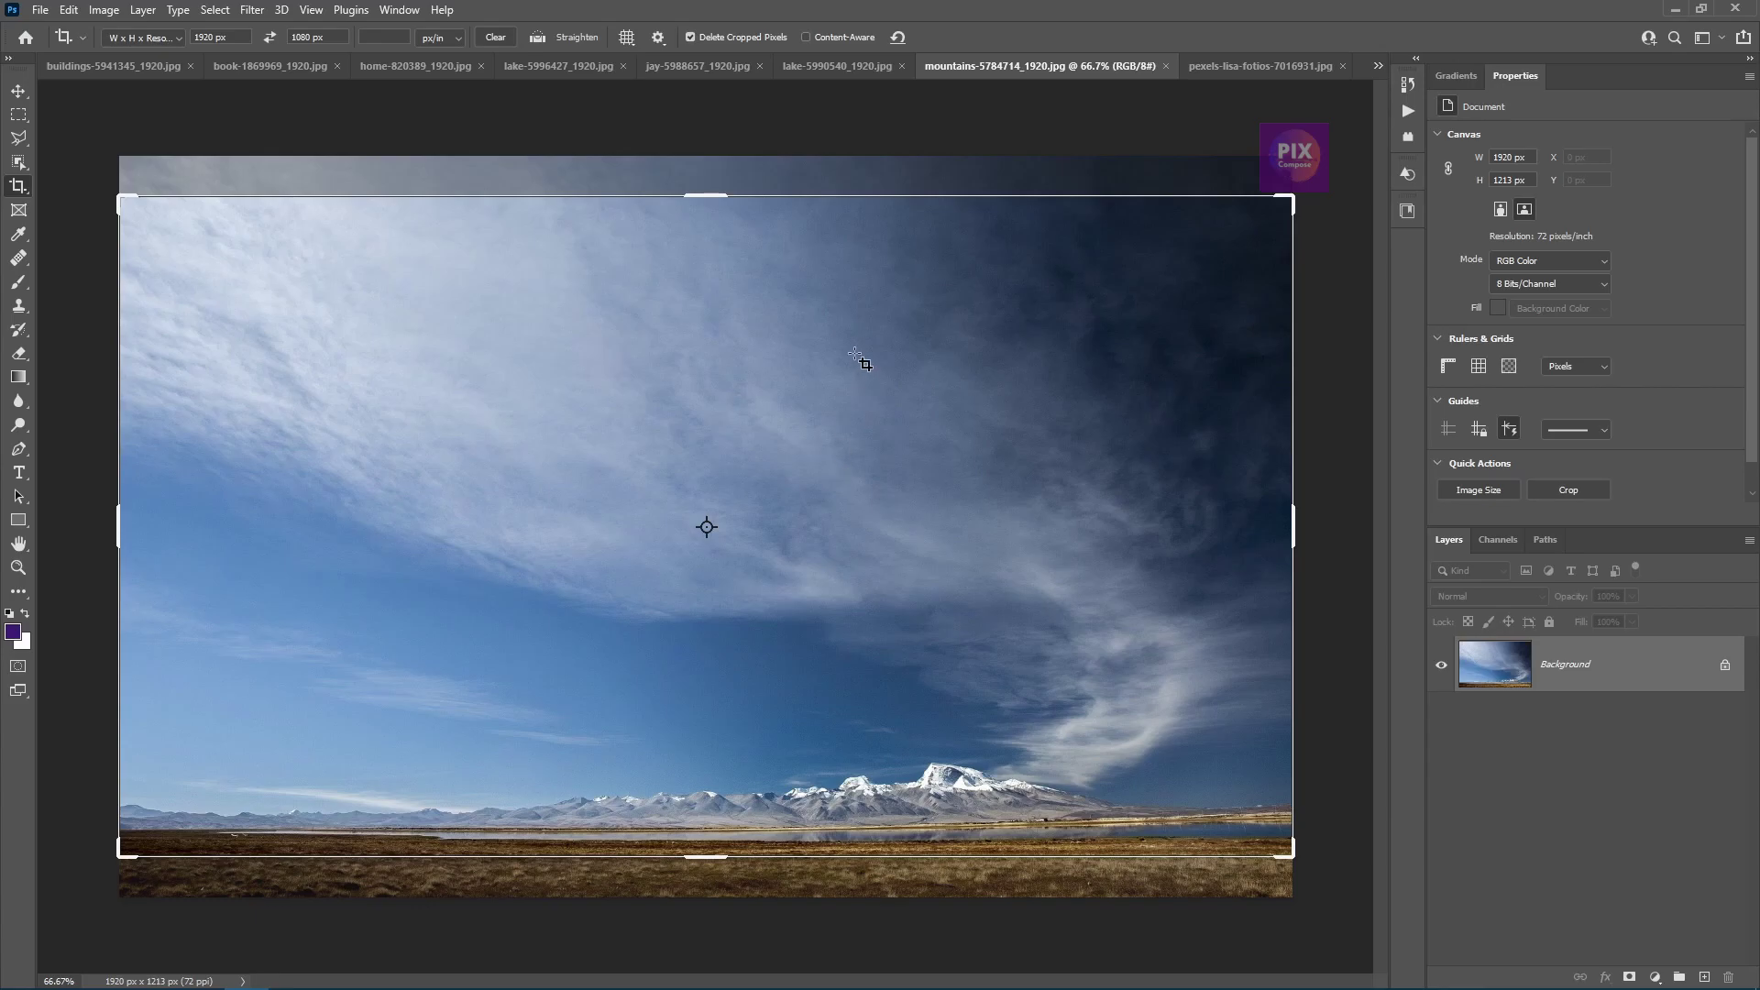
{"action": "key", "text": "ctrl"}
{"action": "key", "text": "ctrl+minus"}
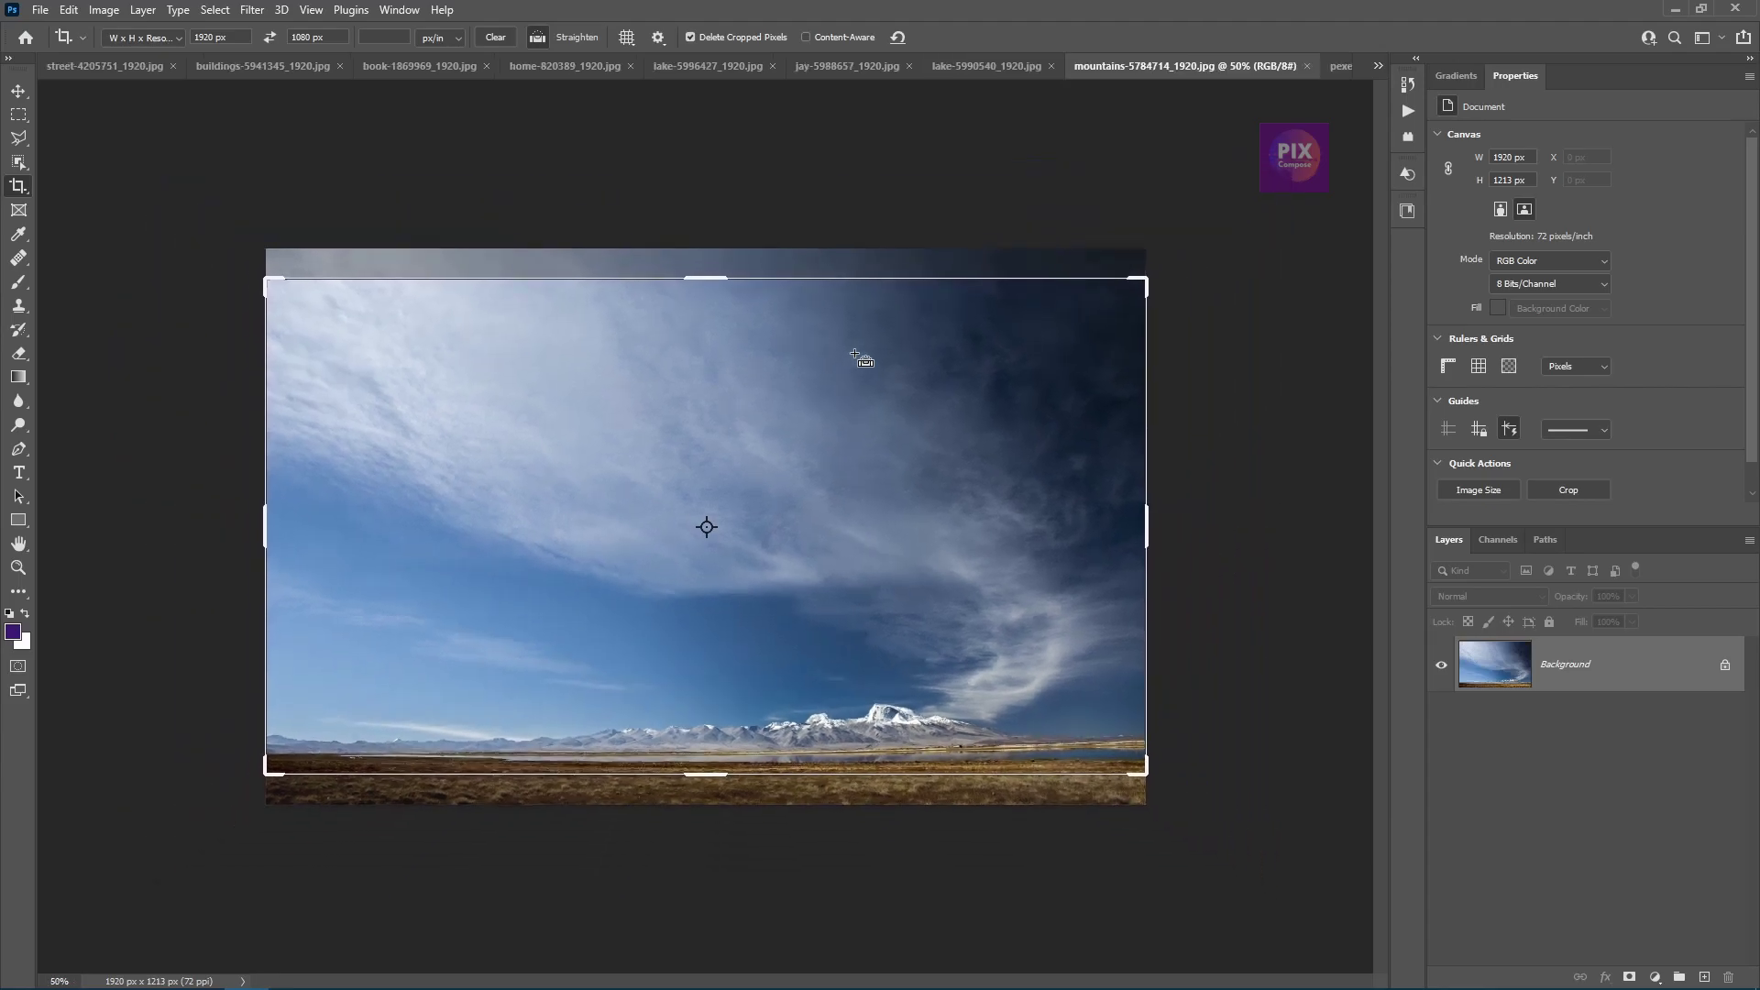
{"action": "key", "text": "ctrl+minus"}
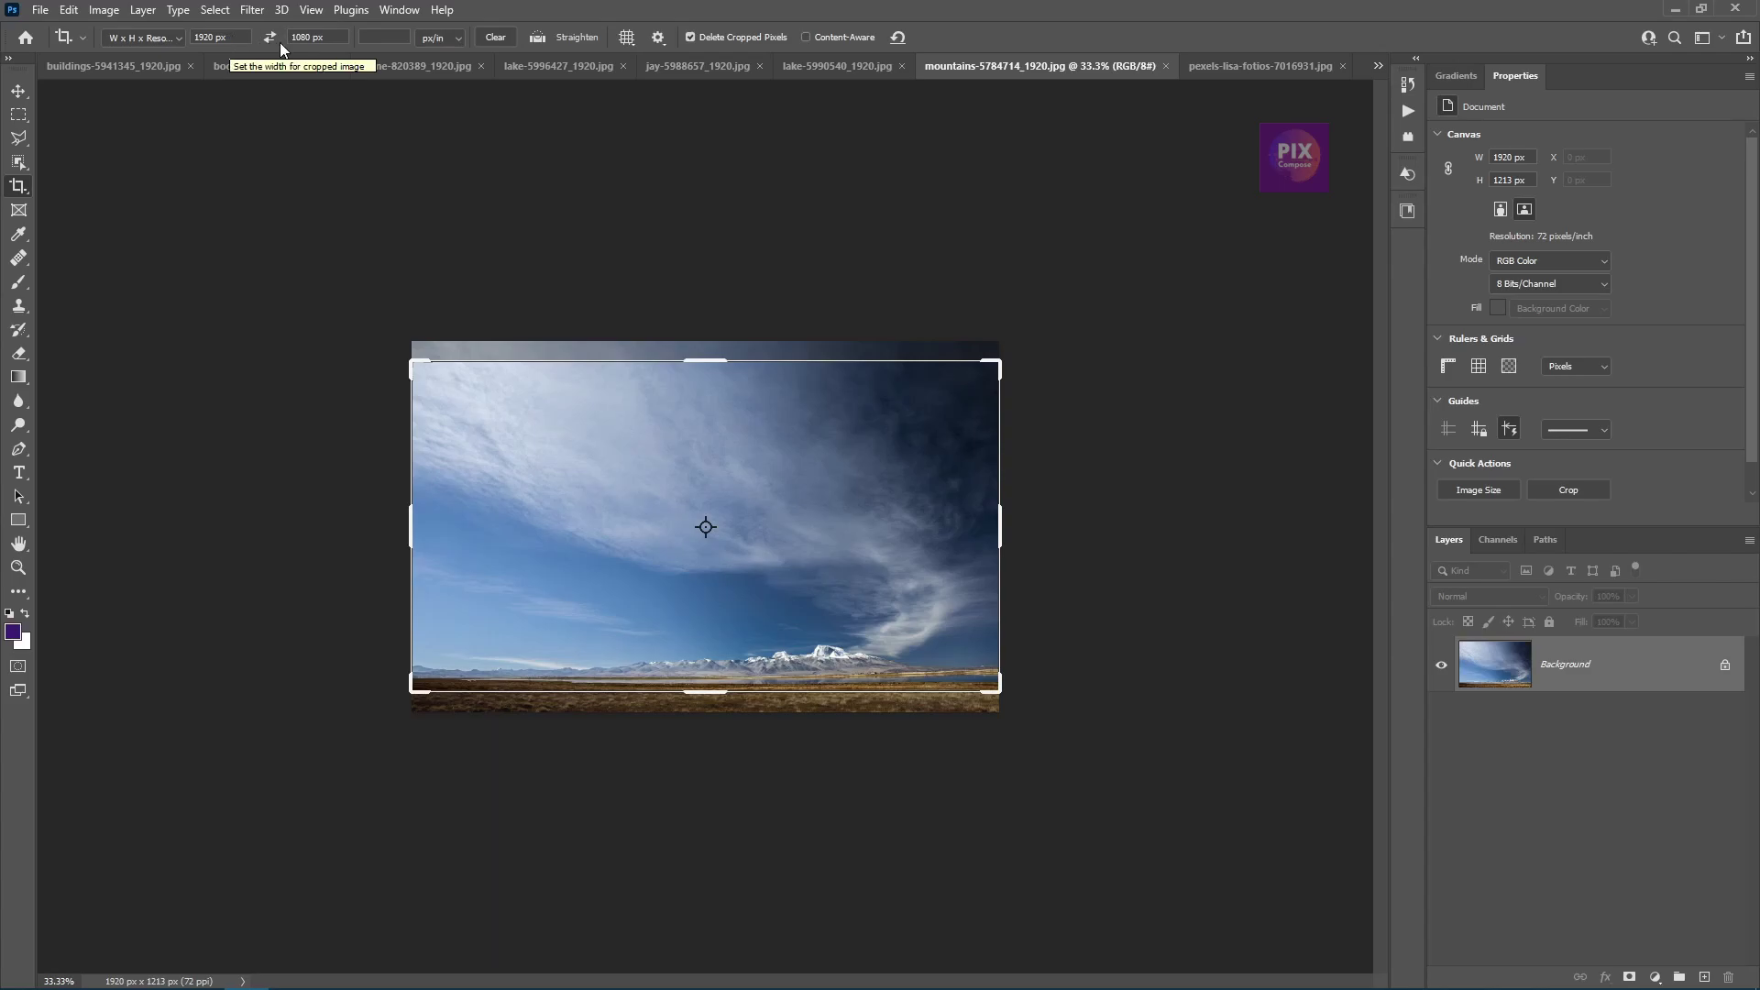
{"action": "left_click", "coordinate": [497, 40]}
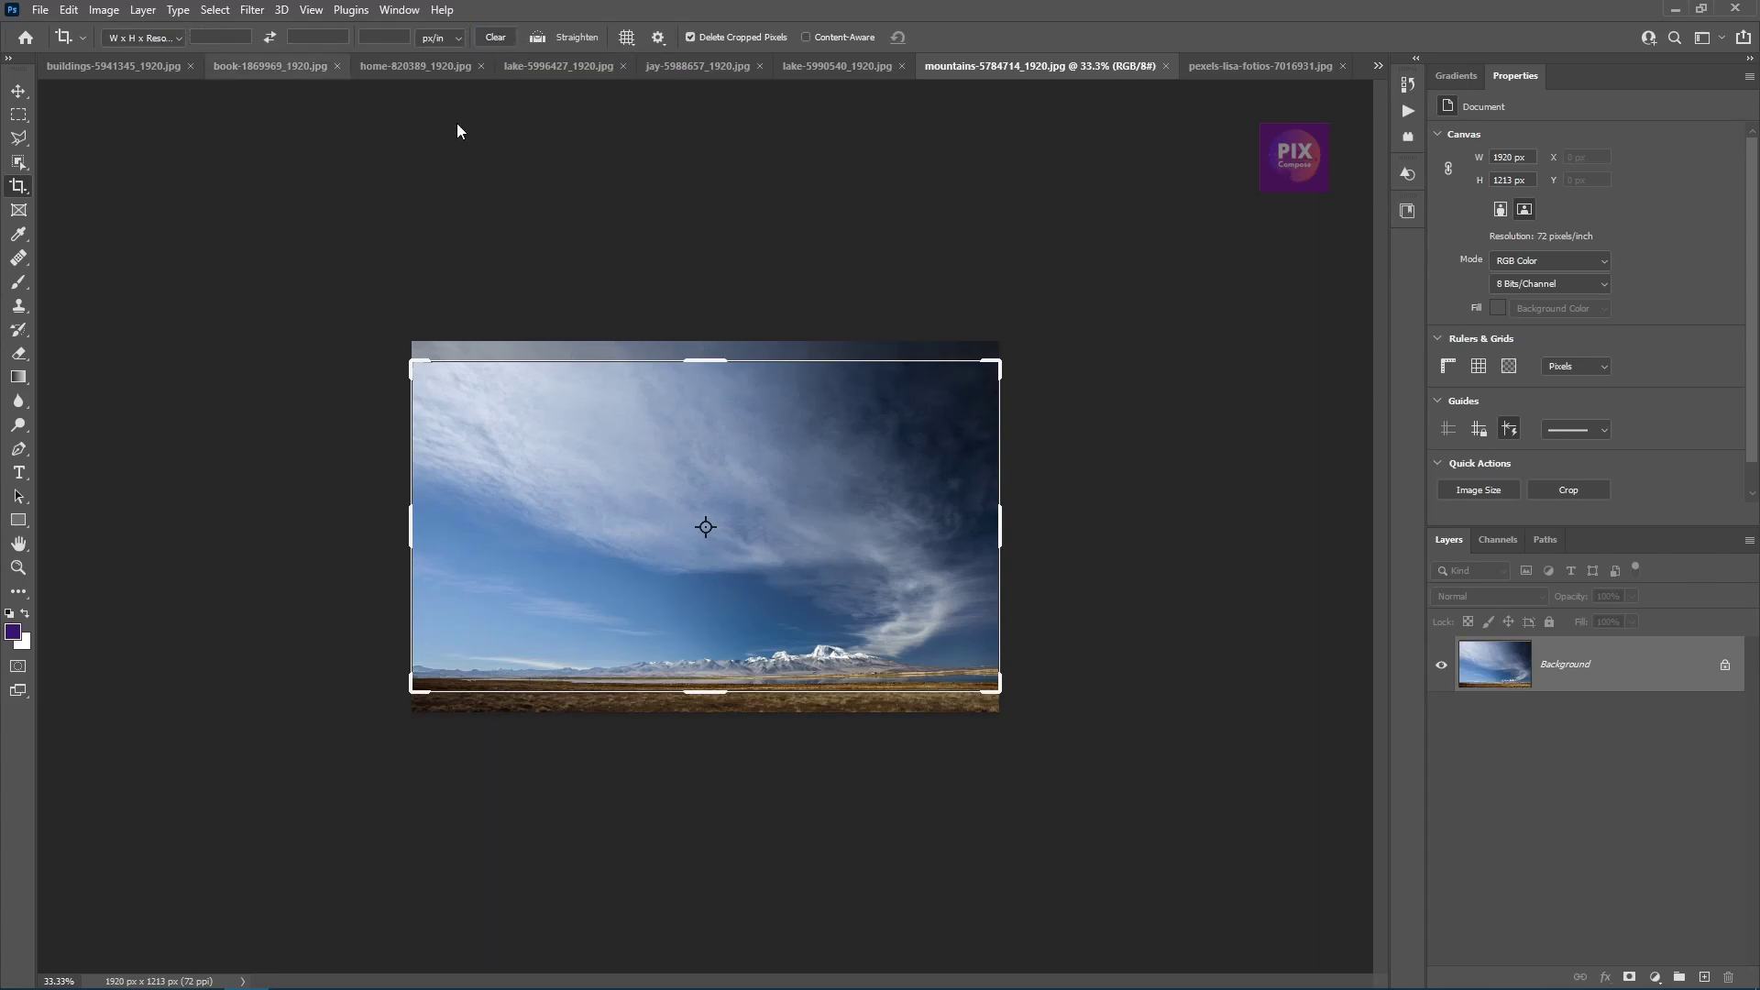
{"action": "left_click_drag", "start_coordinate": [703, 369], "coordinate": [703, 360]}
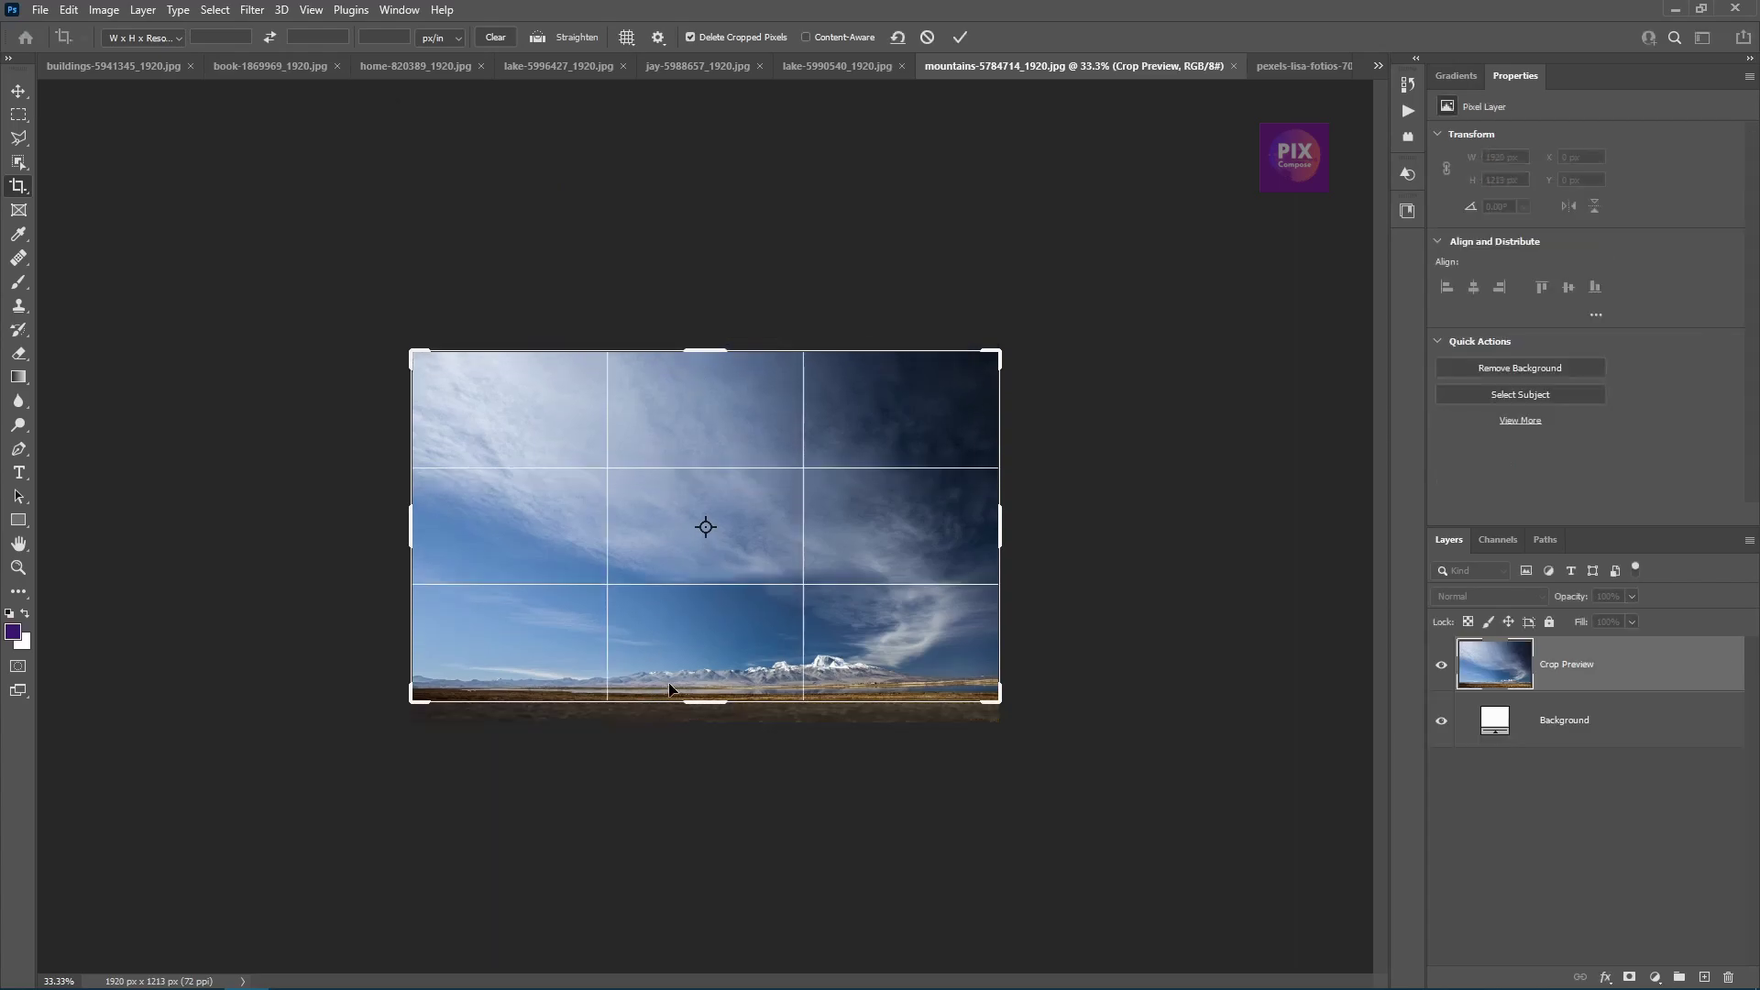
{"action": "left_click_drag", "start_coordinate": [704, 703], "coordinate": [693, 717]}
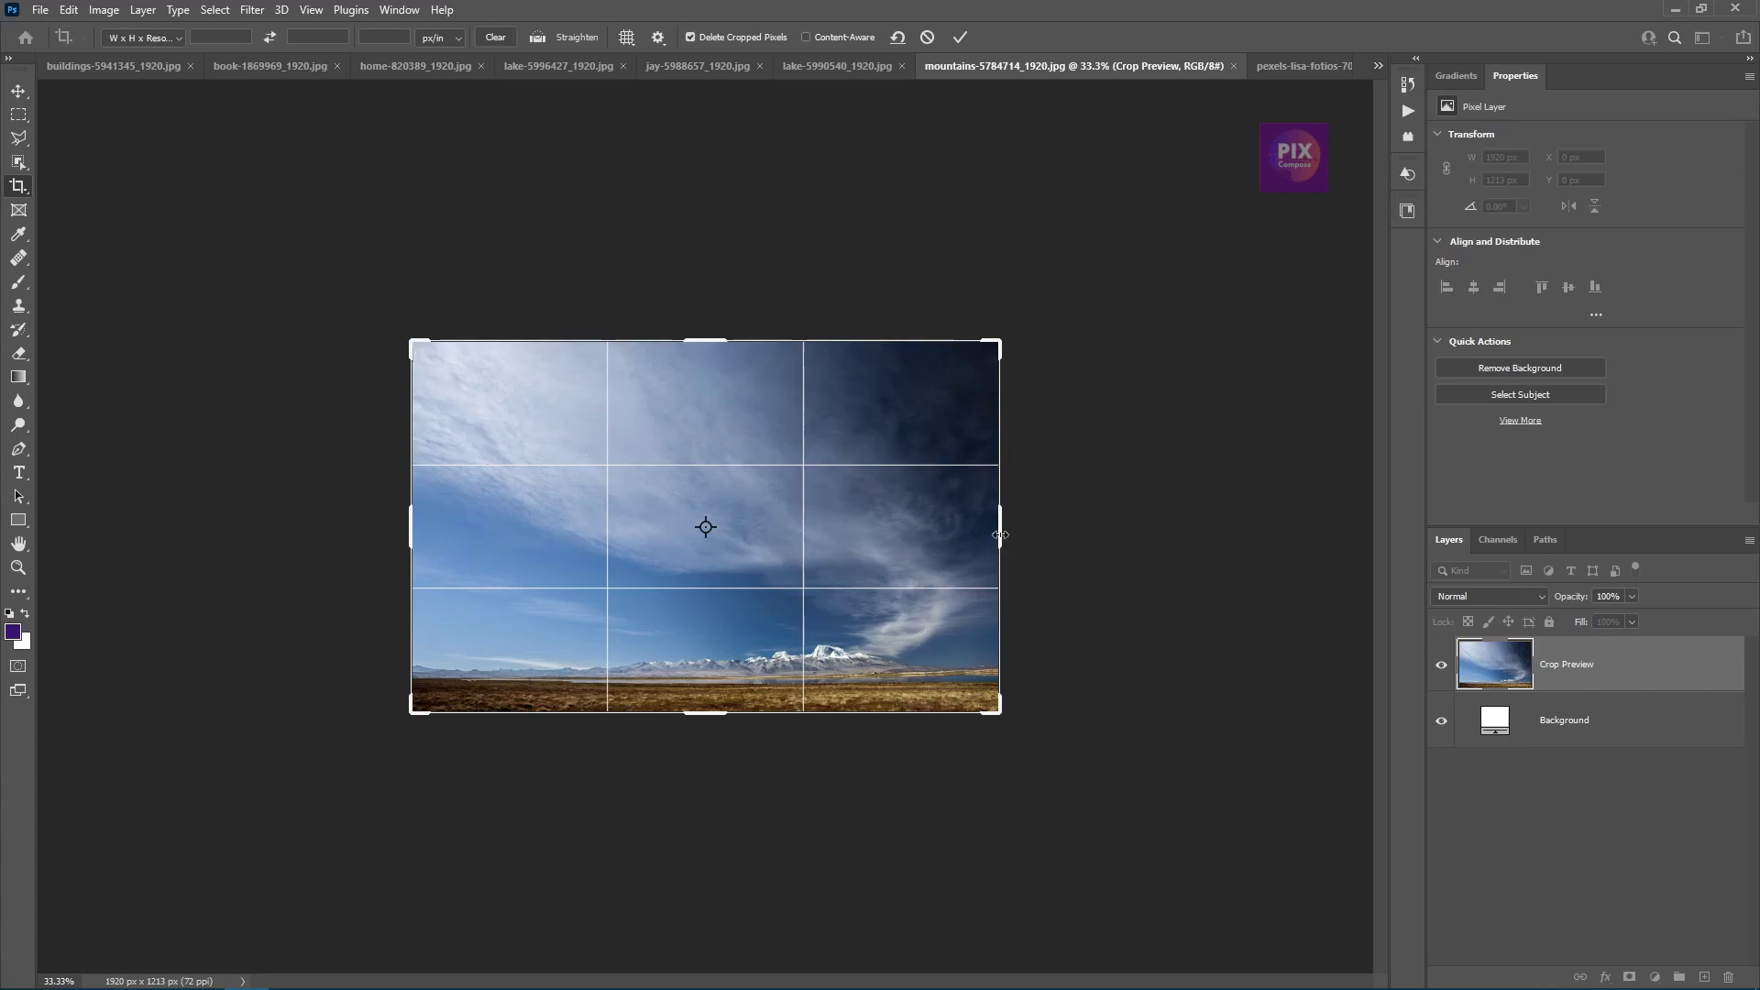
{"action": "left_click_drag", "start_coordinate": [1000, 536], "coordinate": [1150, 556]}
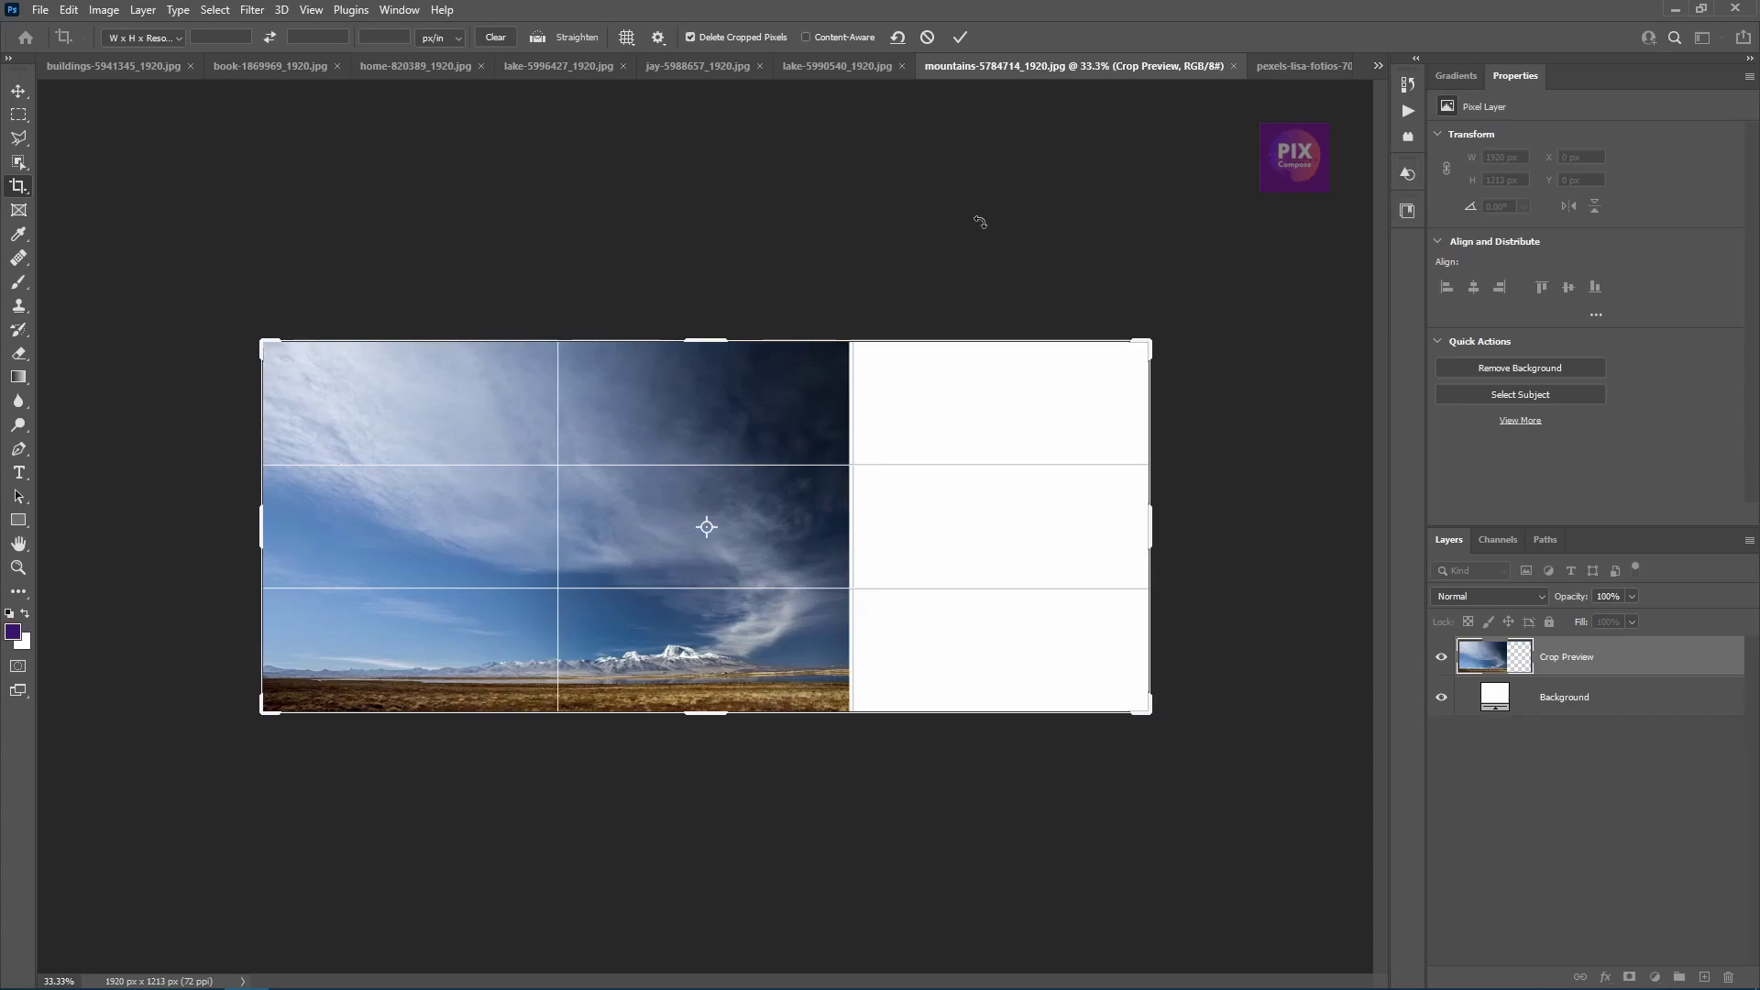
{"action": "left_click", "coordinate": [961, 36]}
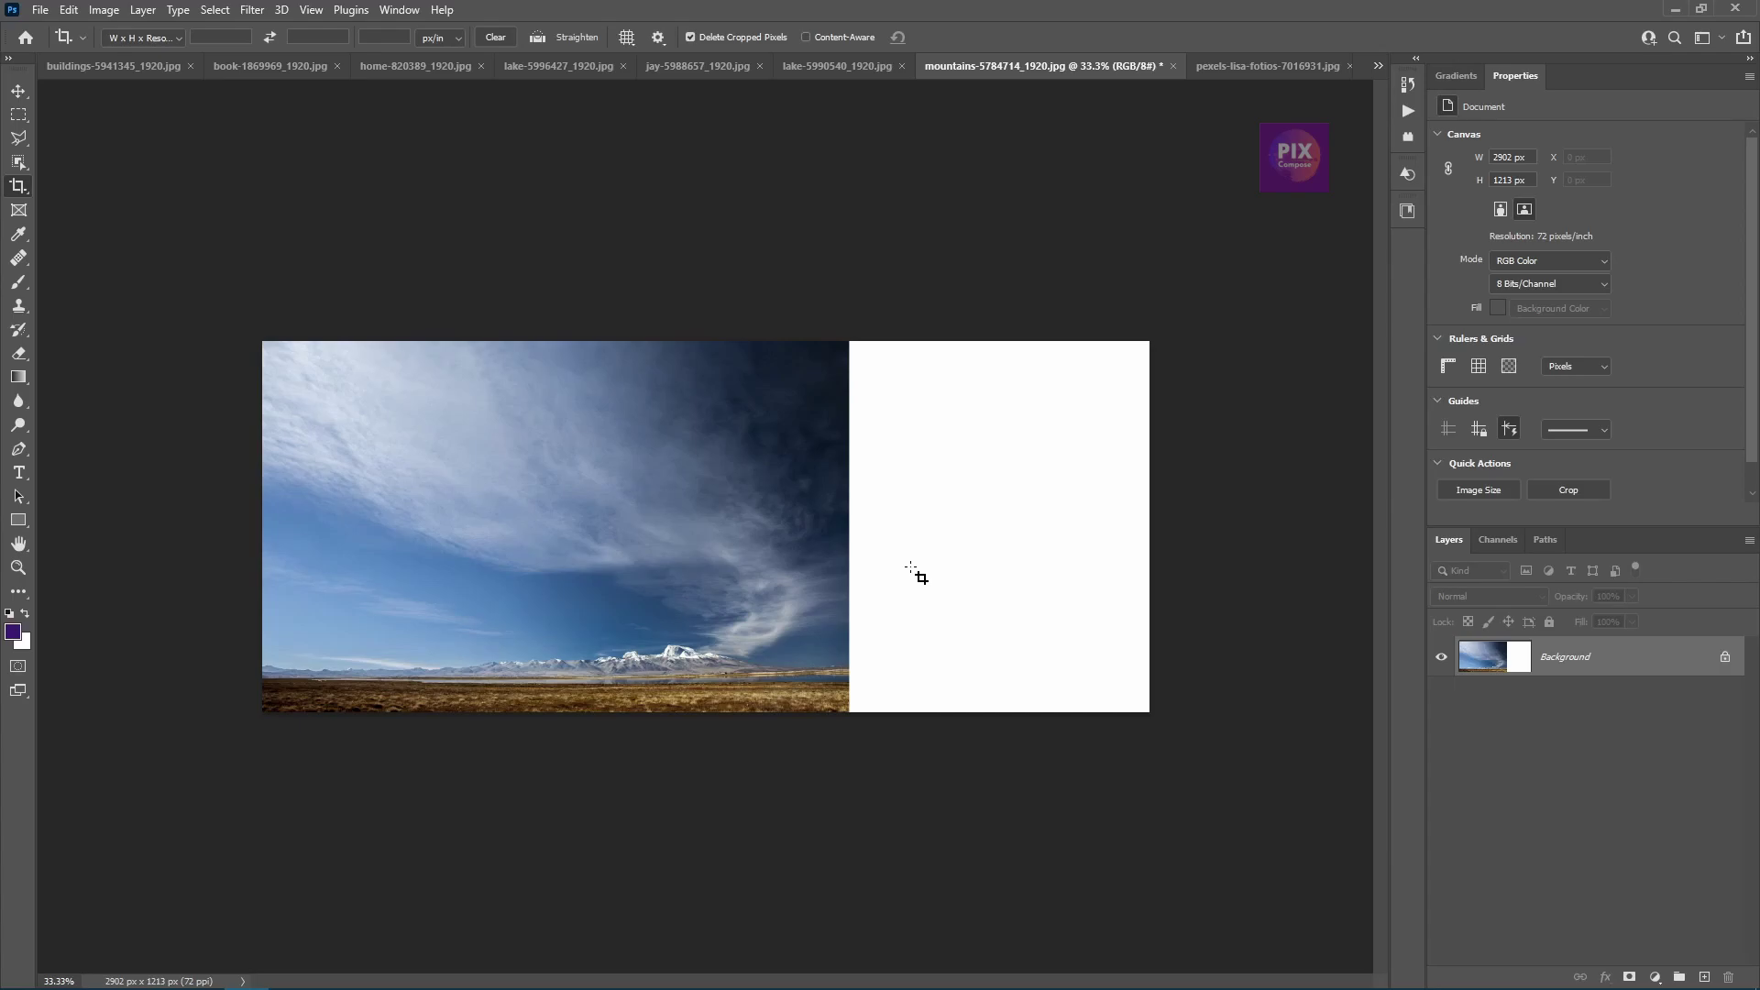
{"action": "key", "text": "ctrl"}
{"action": "key", "text": "ctrl+z"}
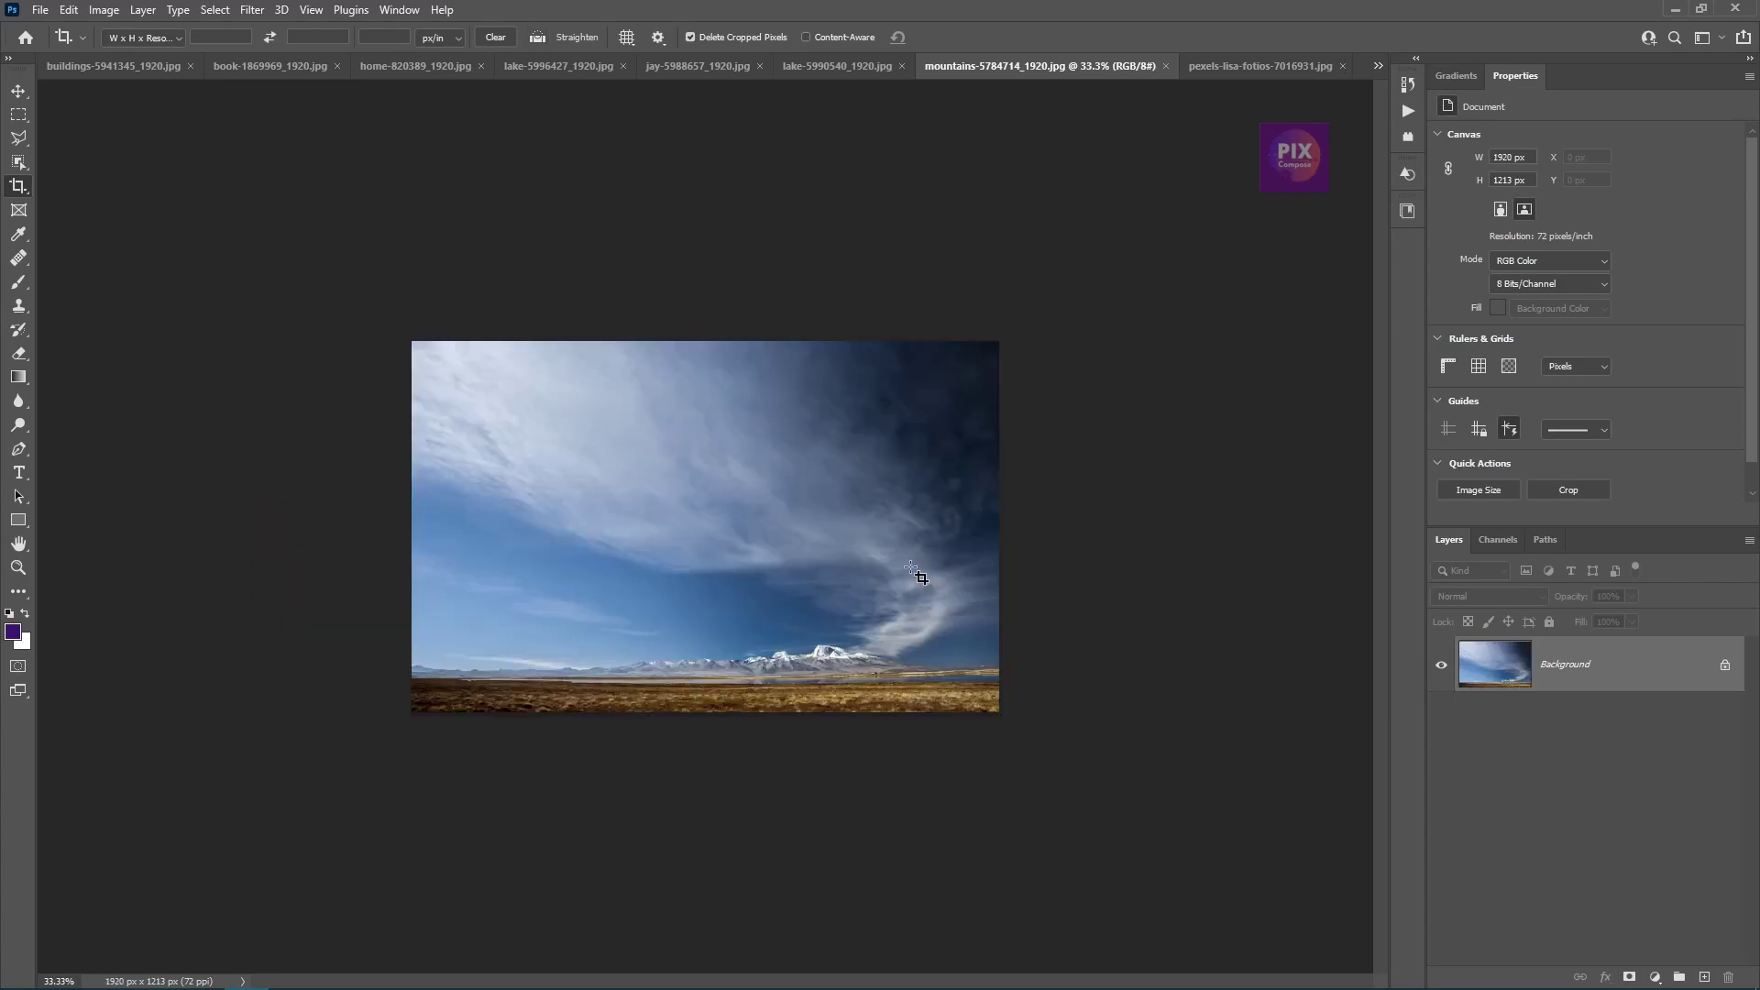
- Extend the mountain crop past the right edge to 2884 px with Content-Aware fill
{"action": "left_click", "coordinate": [908, 550]}
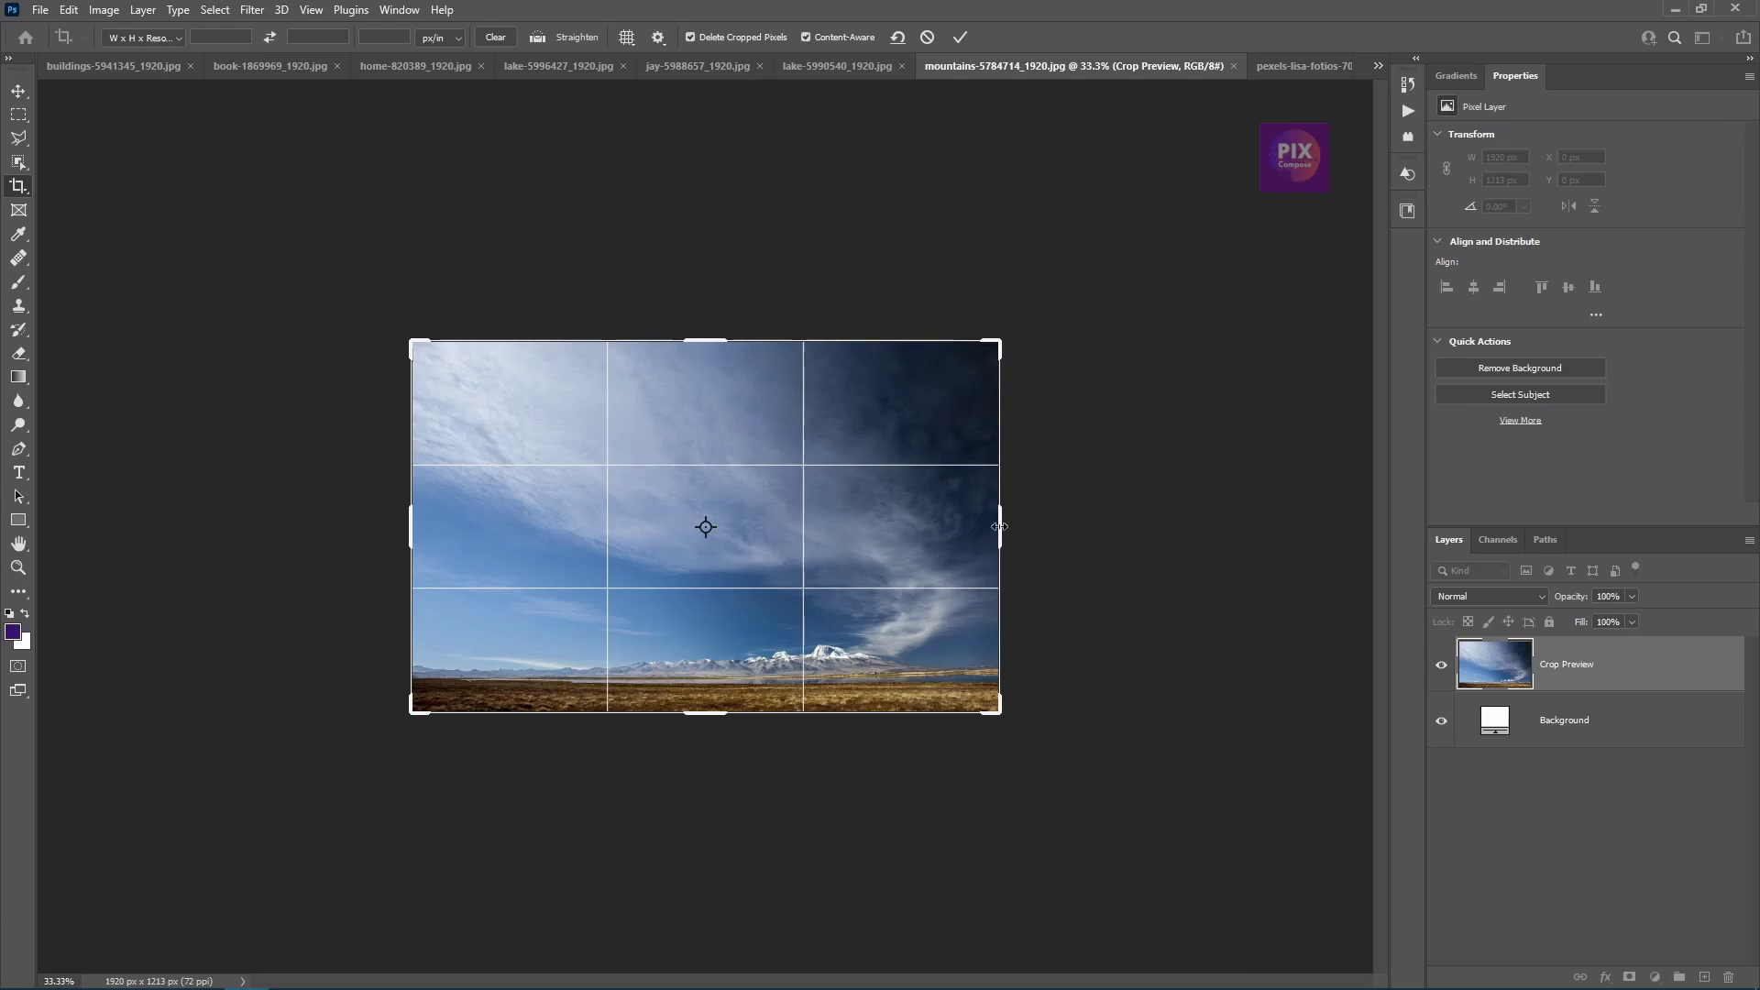
{"action": "left_click_drag", "start_coordinate": [1003, 526], "coordinate": [1150, 542]}
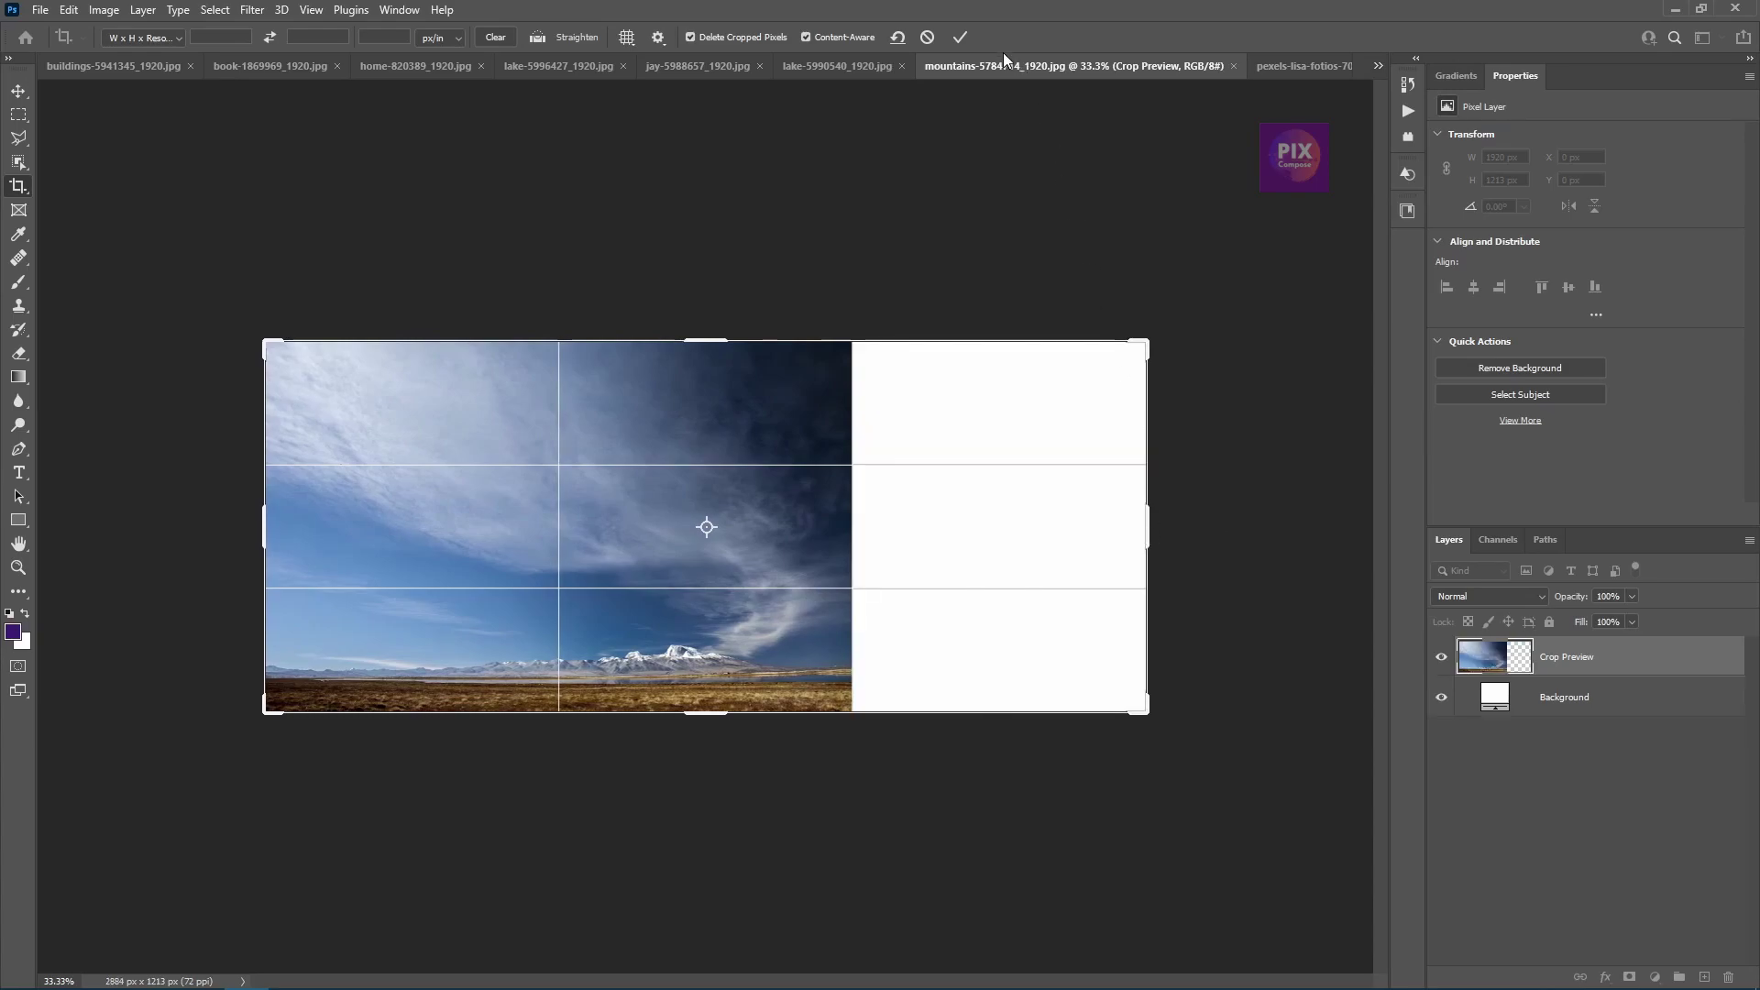
{"action": "left_click", "coordinate": [964, 37]}
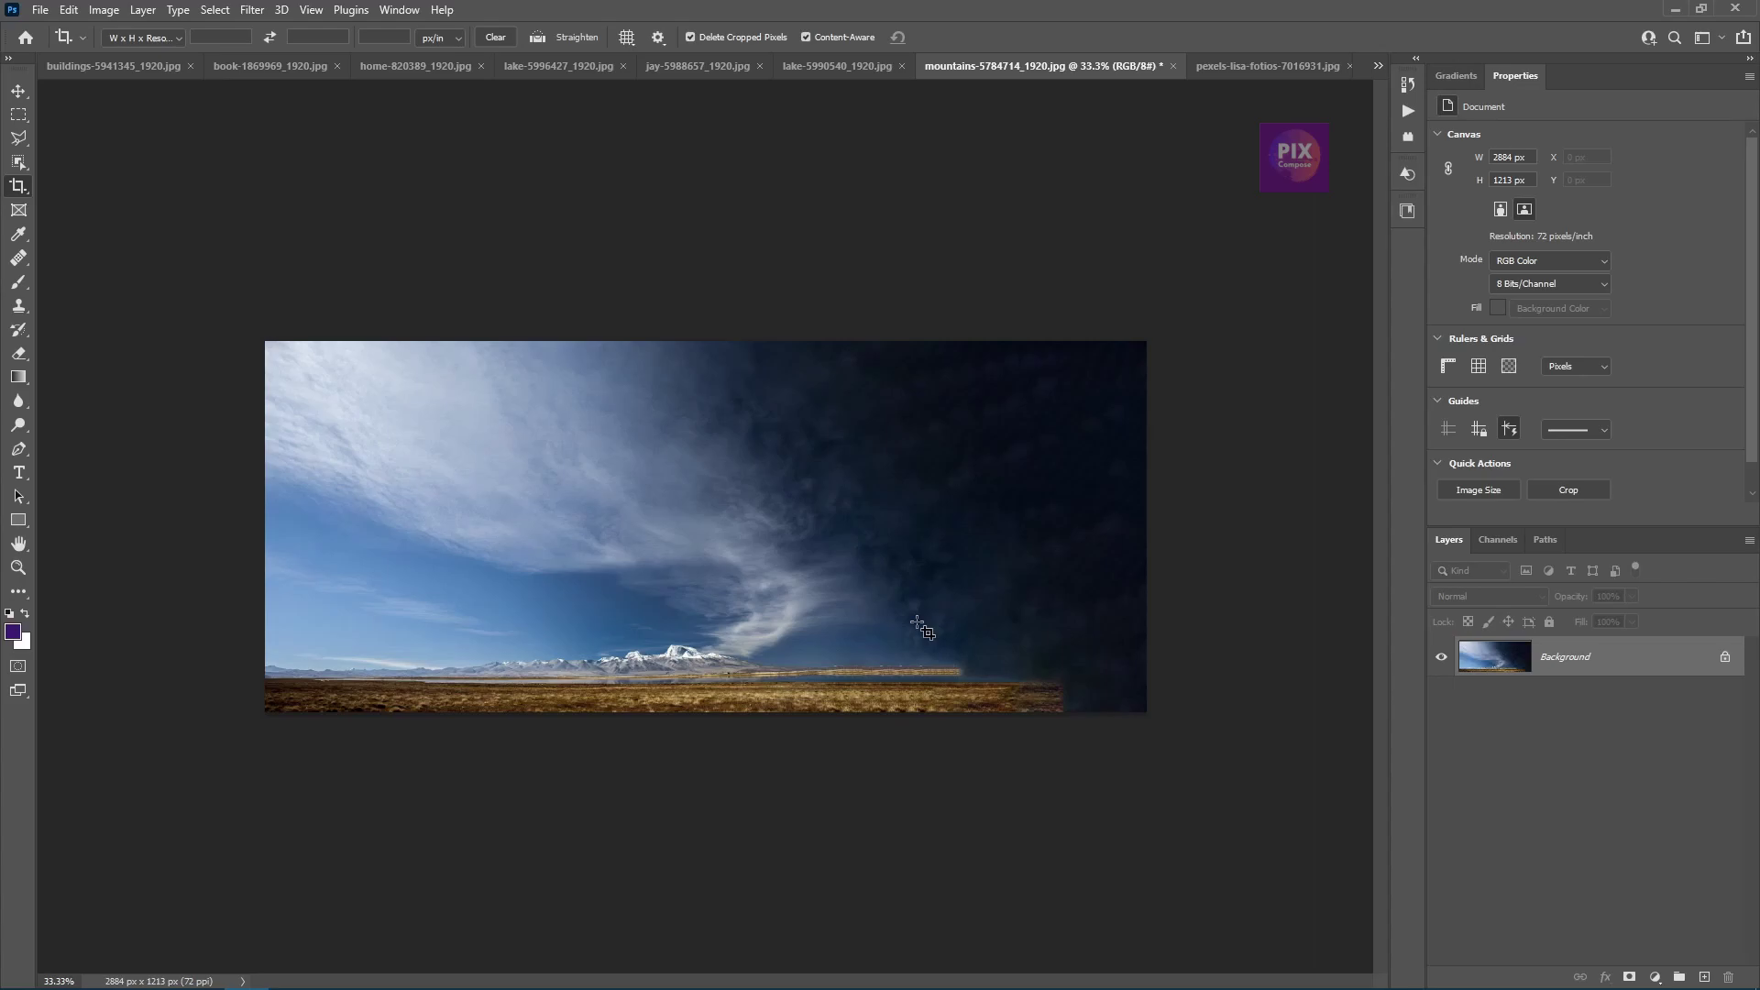
- Expand the lake photo's crop to 2655 × 1571 px, then undo back to 1920 × 1280
{"action": "left_click", "coordinate": [827, 68]}
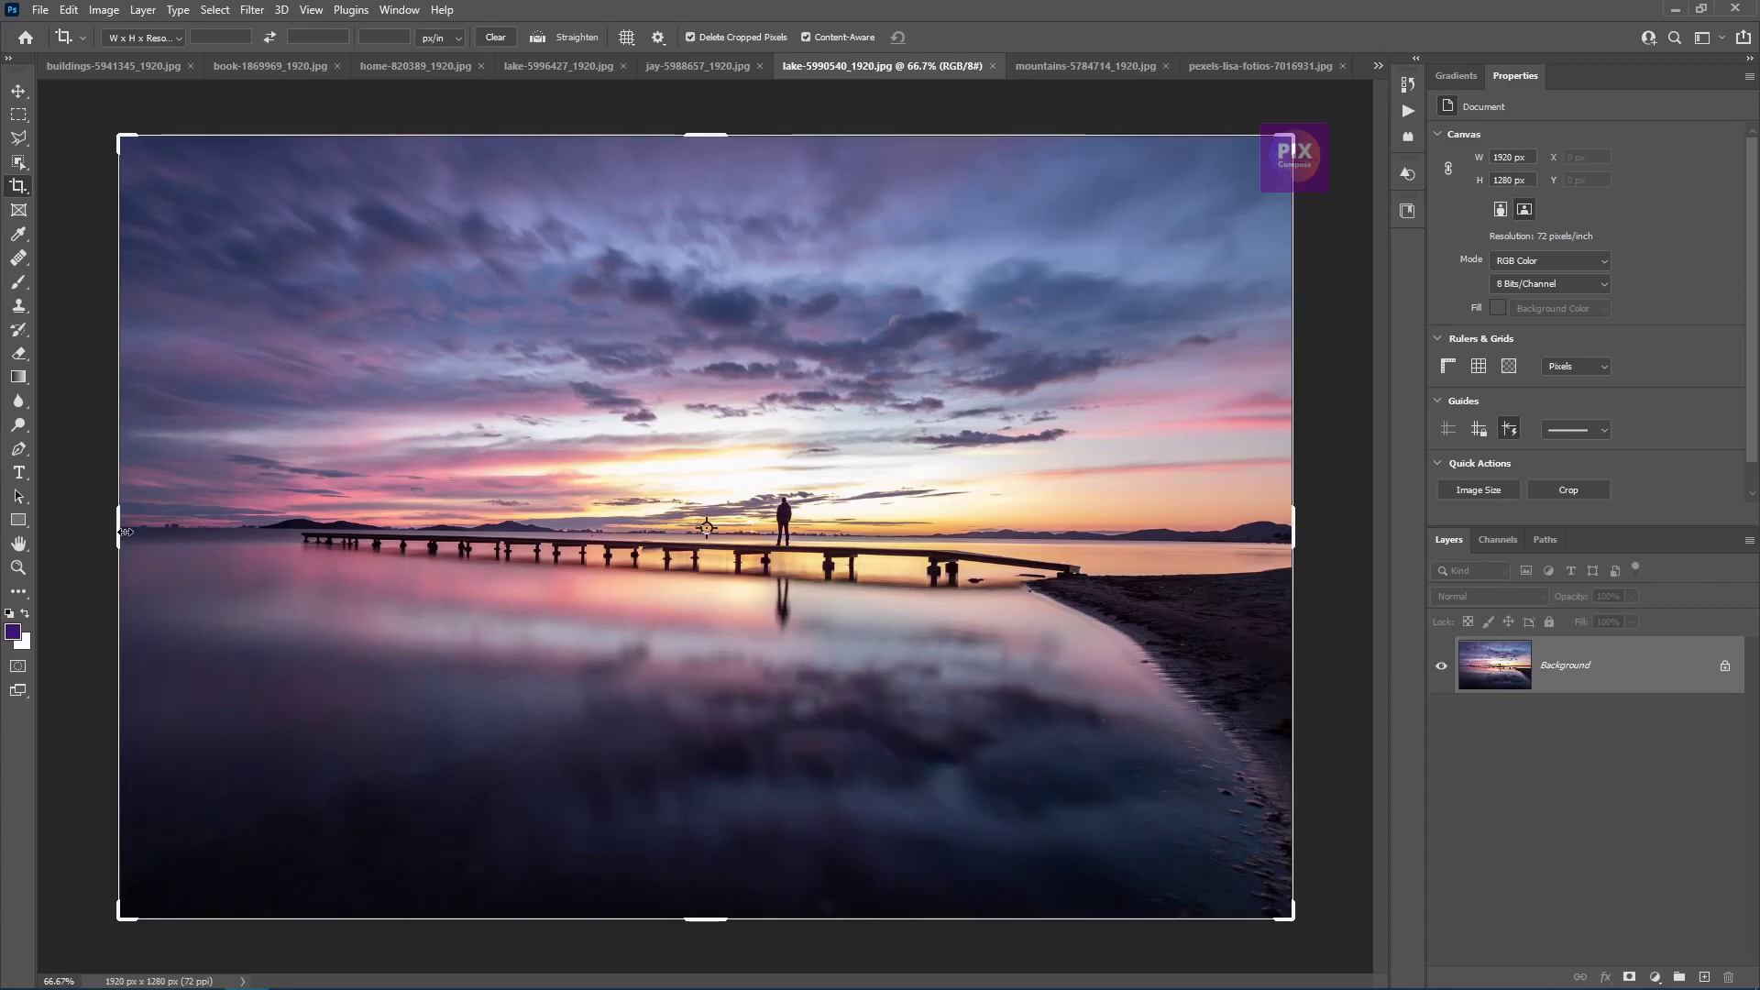
{"action": "mouse_move", "coordinate": [123, 531]}
{"action": "left_mouse_down"}
{"action": "mouse_move", "coordinate": [22, 546]}
{"action": "mouse_move", "coordinate": [103, 559]}
{"action": "mouse_move", "coordinate": [41, 561]}
{"action": "left_mouse_up"}
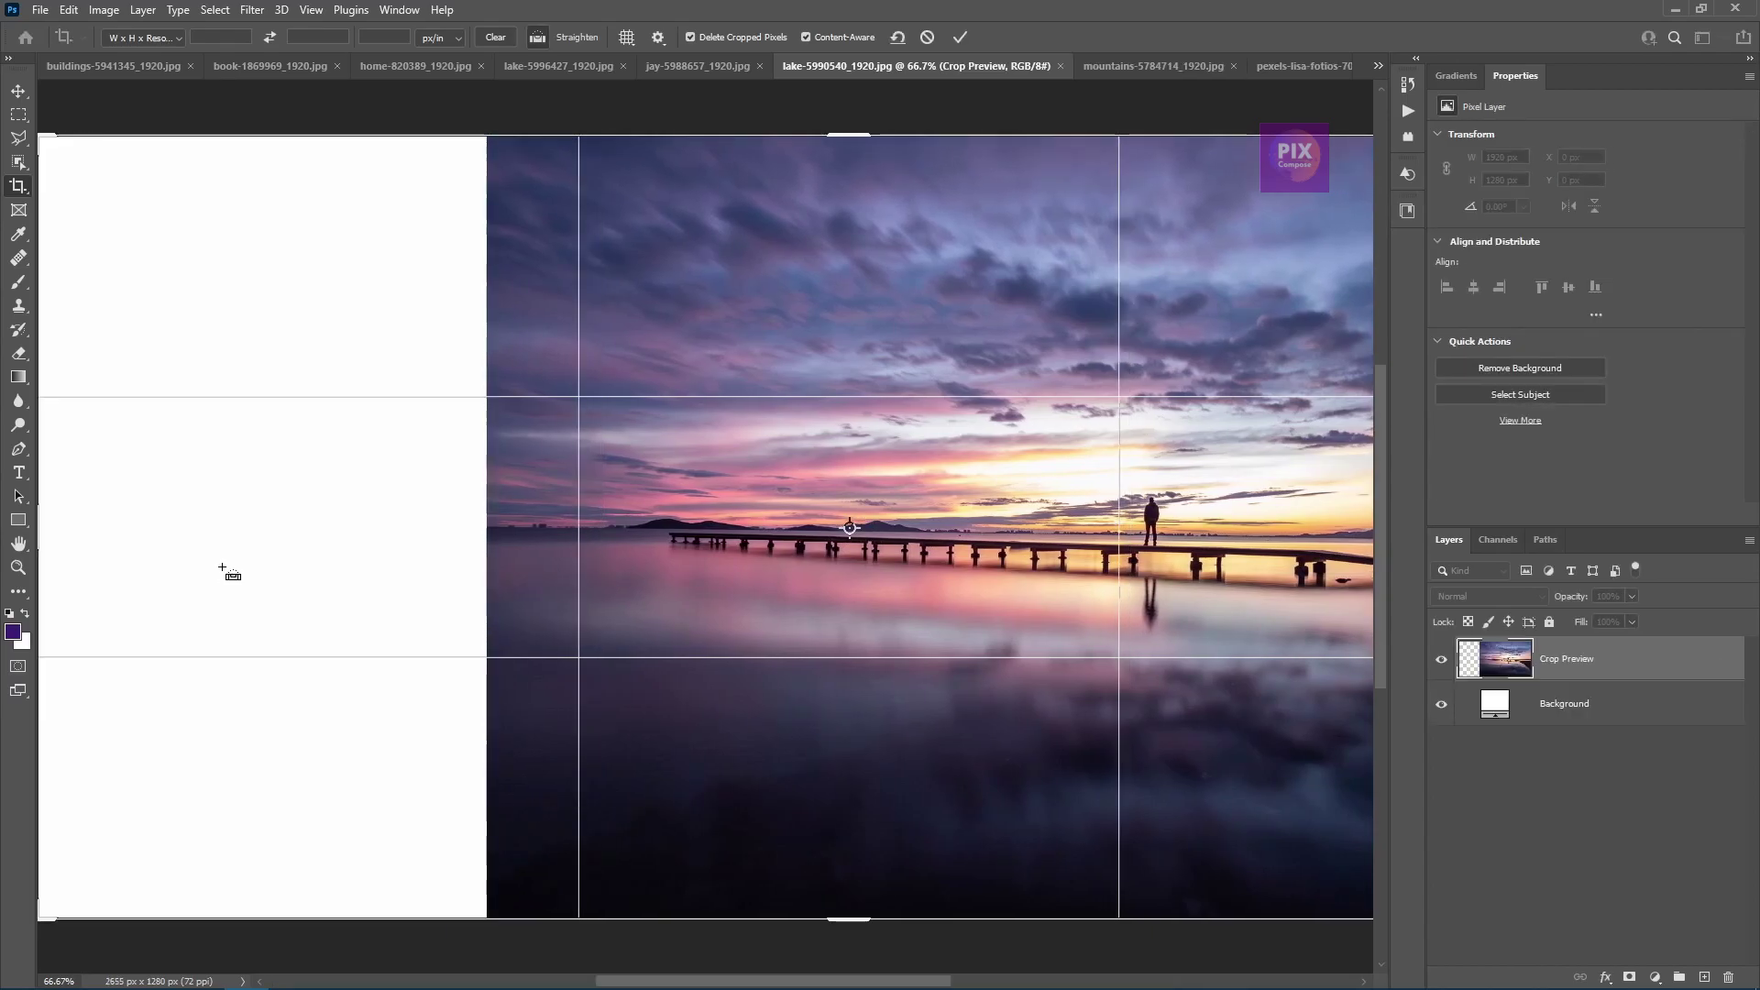
{"action": "key", "text": "ctrl+0"}
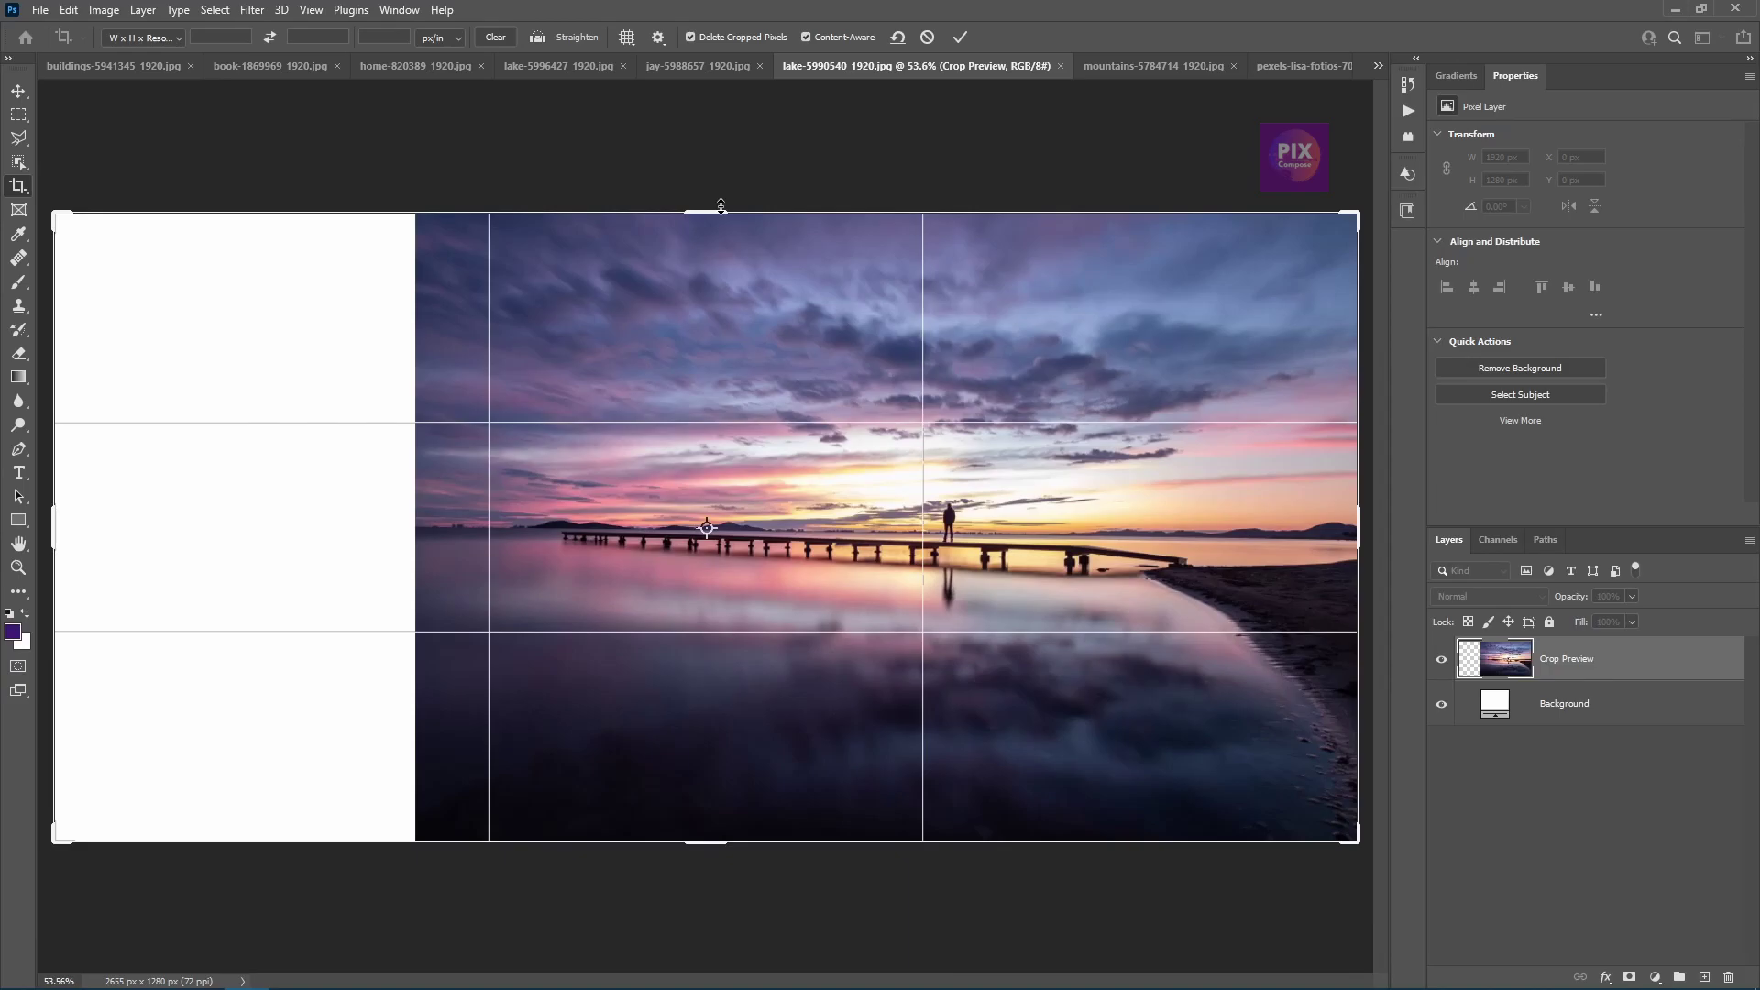
{"action": "left_click_drag", "start_coordinate": [720, 210], "coordinate": [729, 140]}
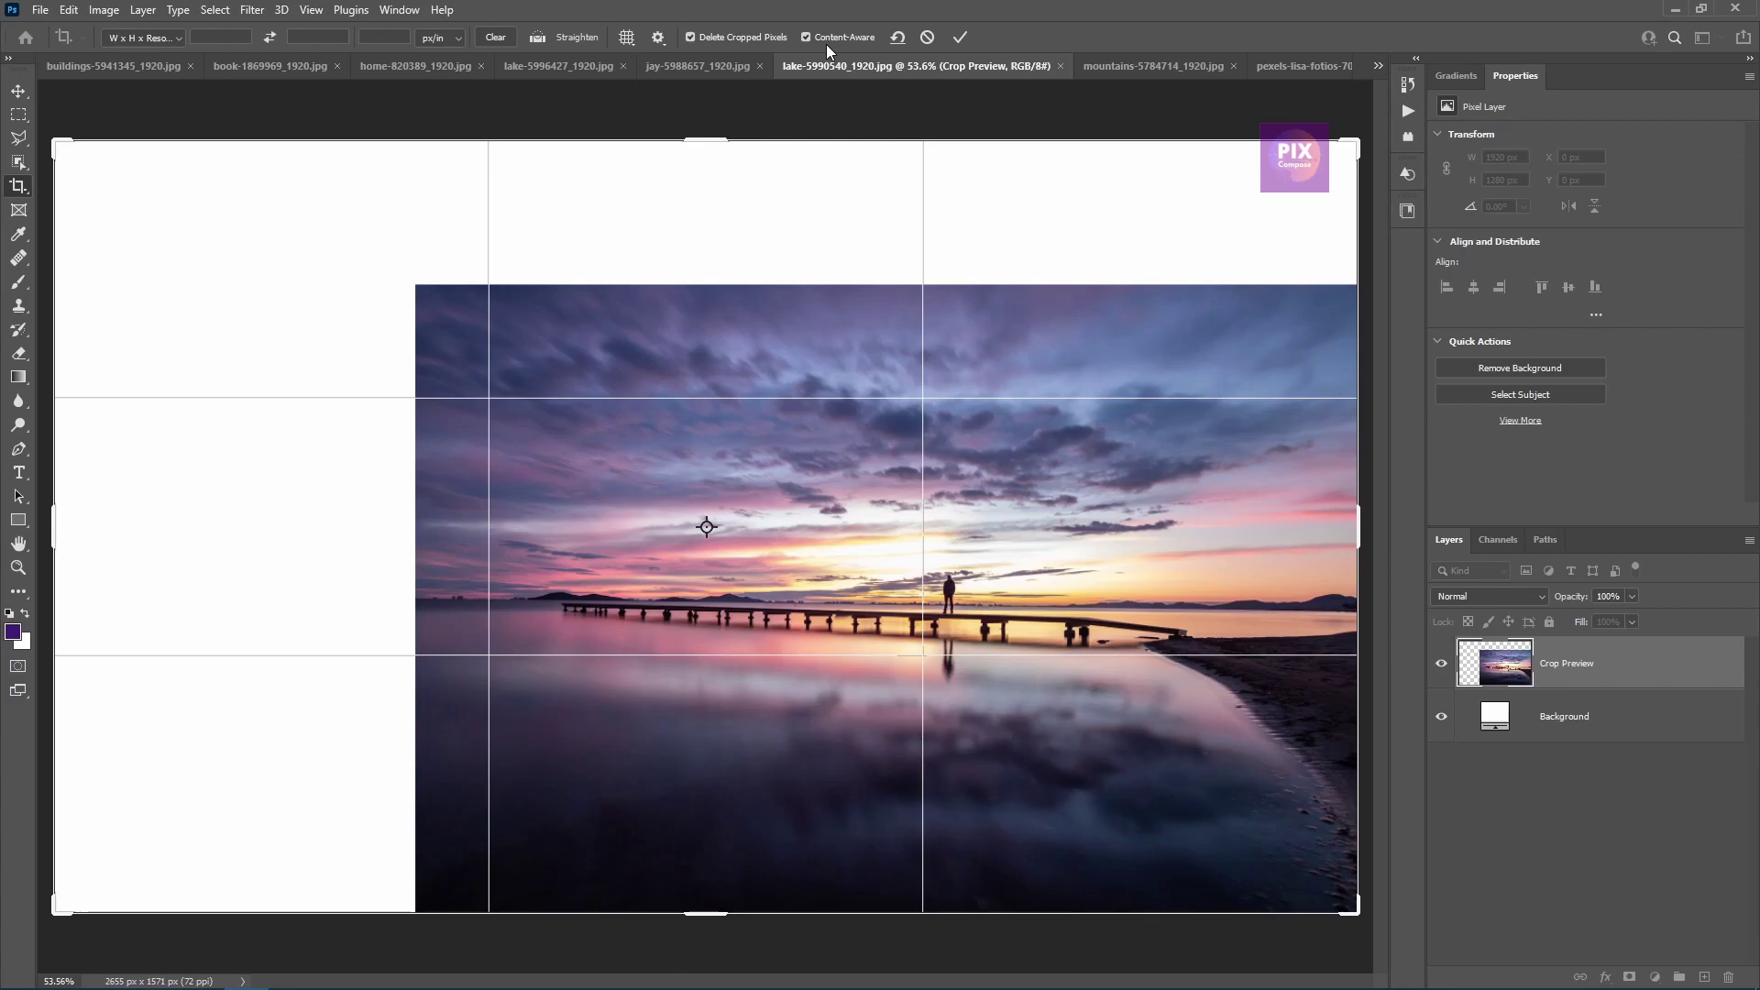
{"action": "left_click", "coordinate": [964, 44]}
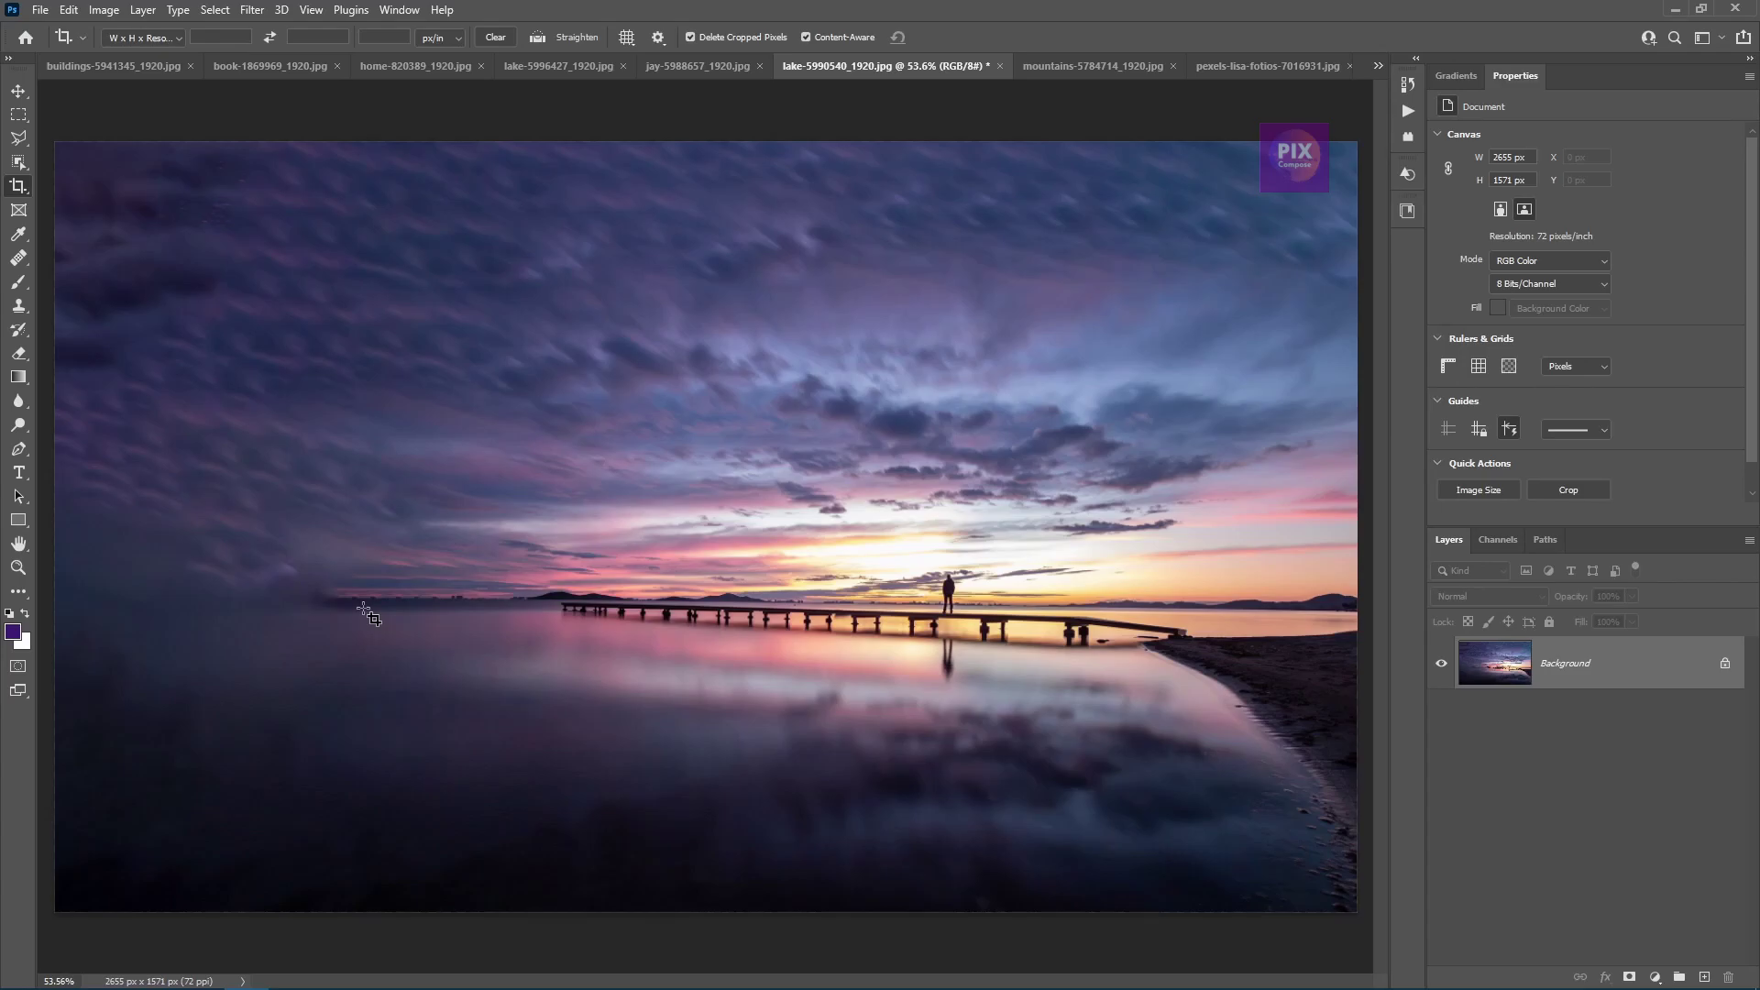
{"action": "key", "text": "ctrl"}
{"action": "key", "text": "ctrl+z"}
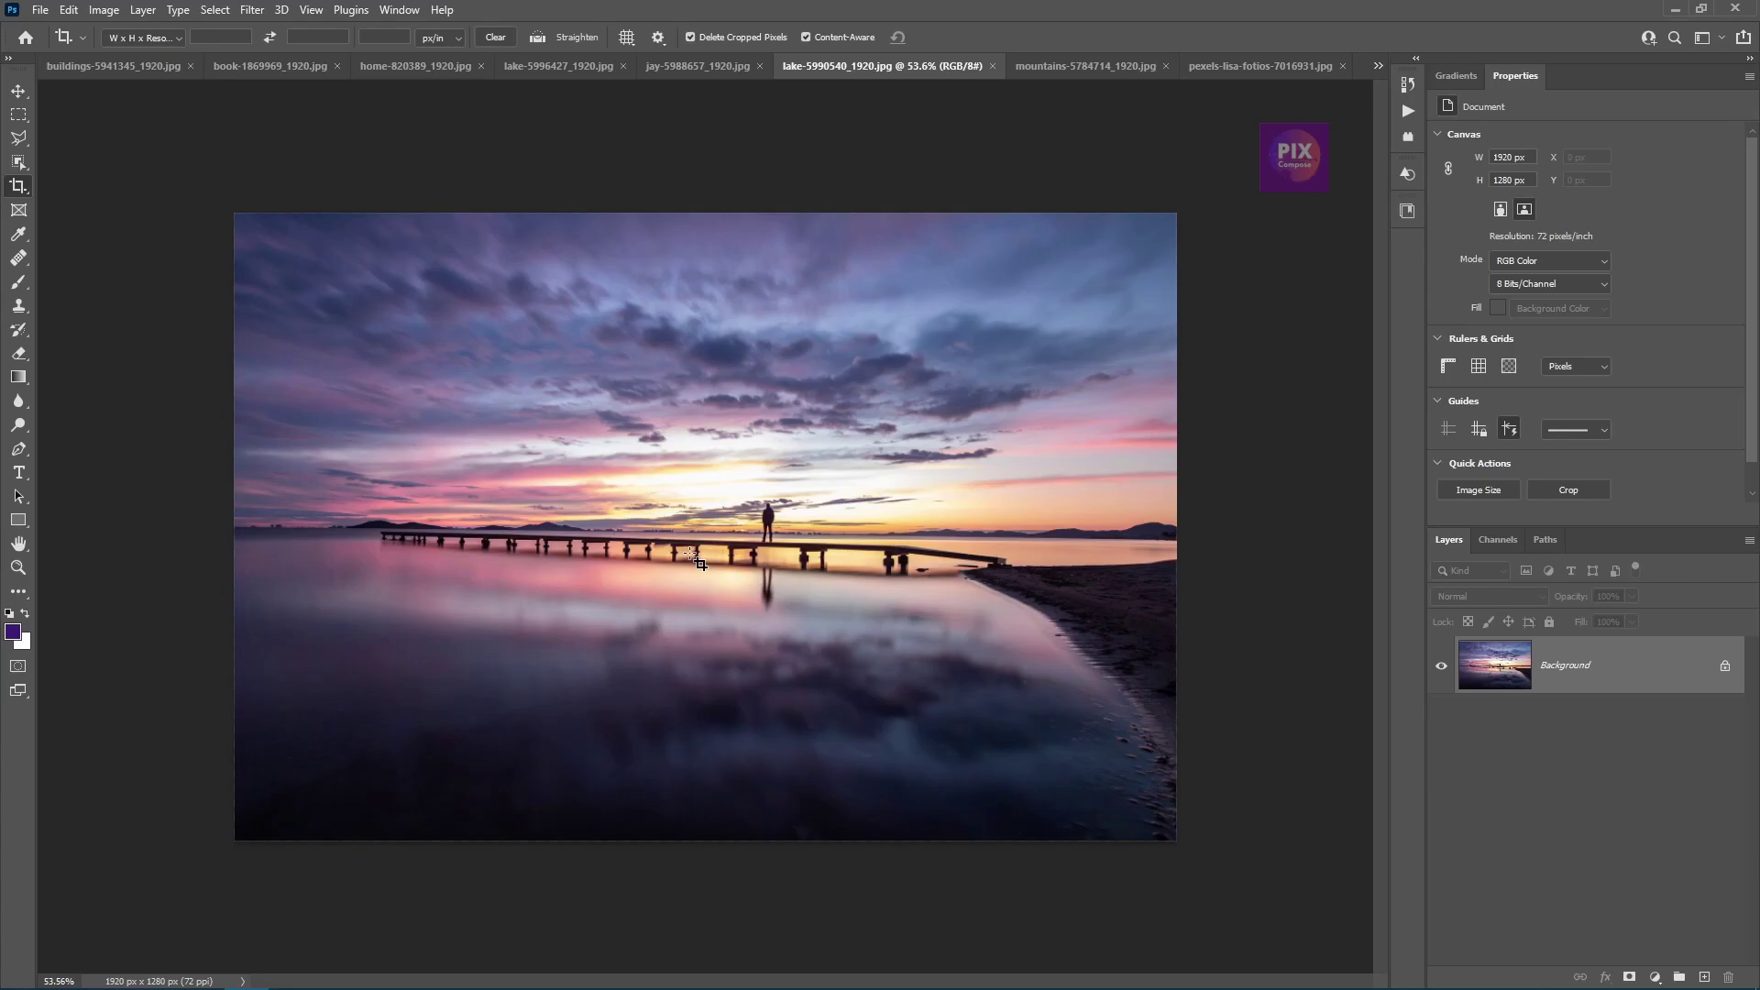
- Straighten the lake photo with a level line along the pier and commit the crop
{"action": "left_click", "coordinate": [540, 37]}
{"action": "left_click_drag", "start_coordinate": [382, 534], "coordinate": [849, 549]}
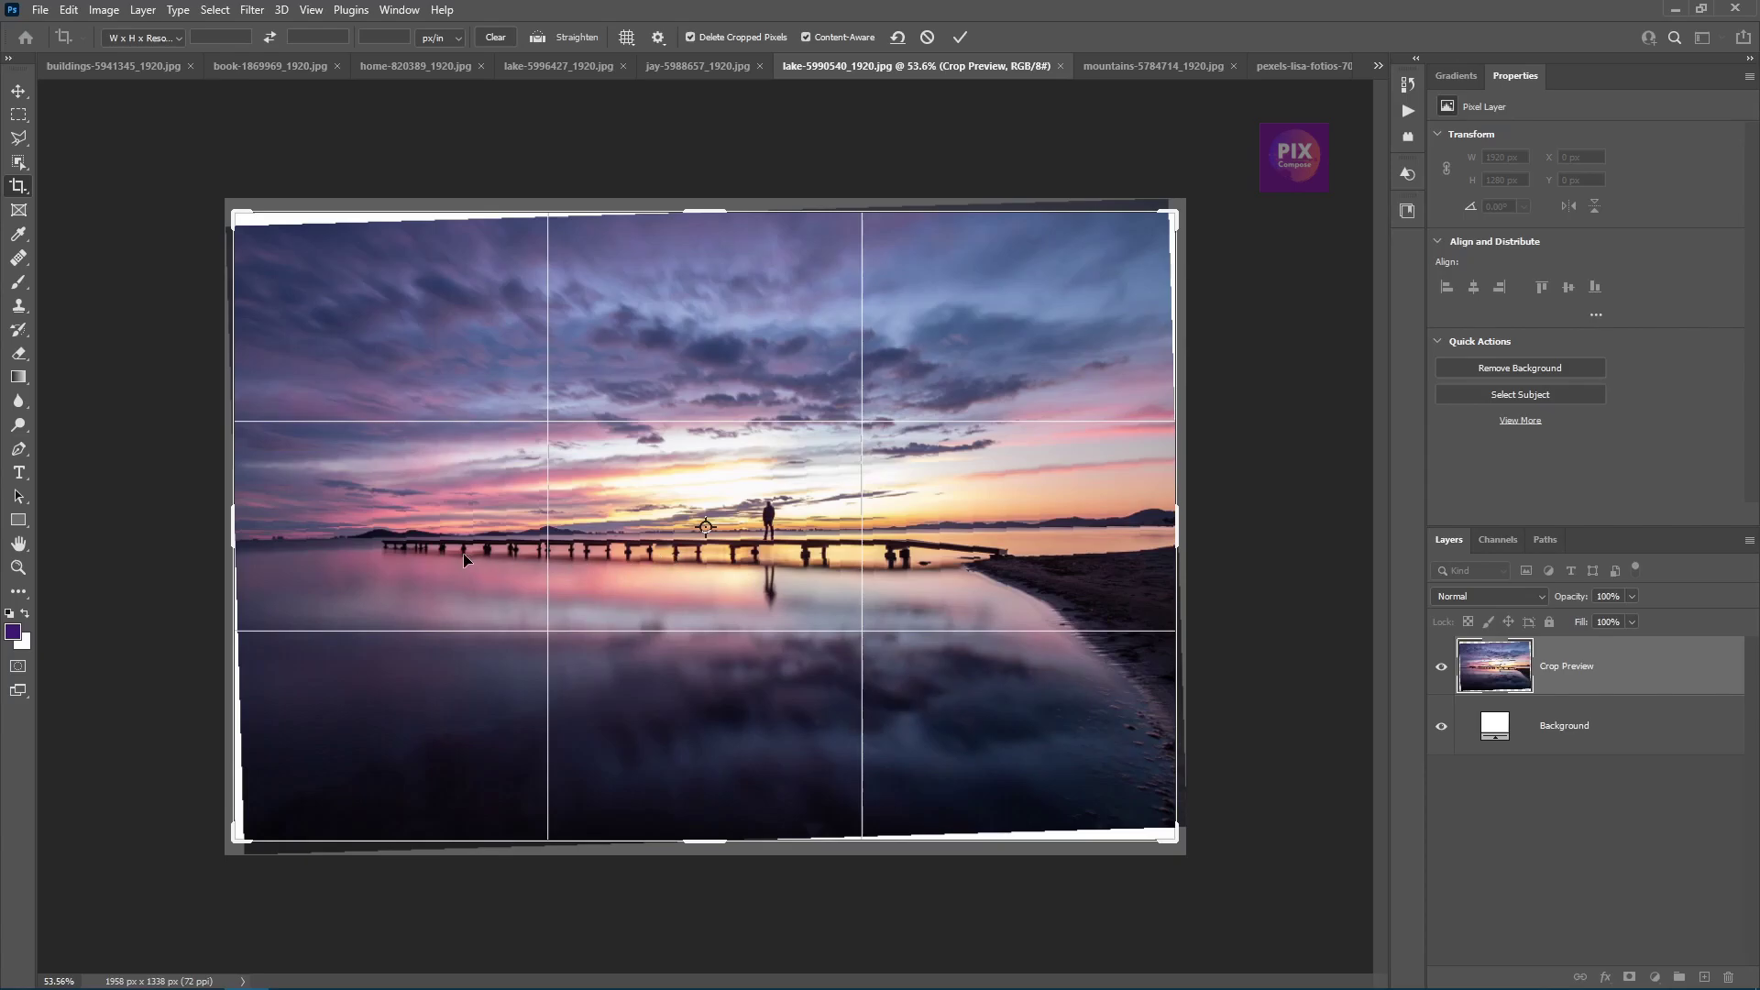
{"action": "left_click", "coordinate": [960, 37]}
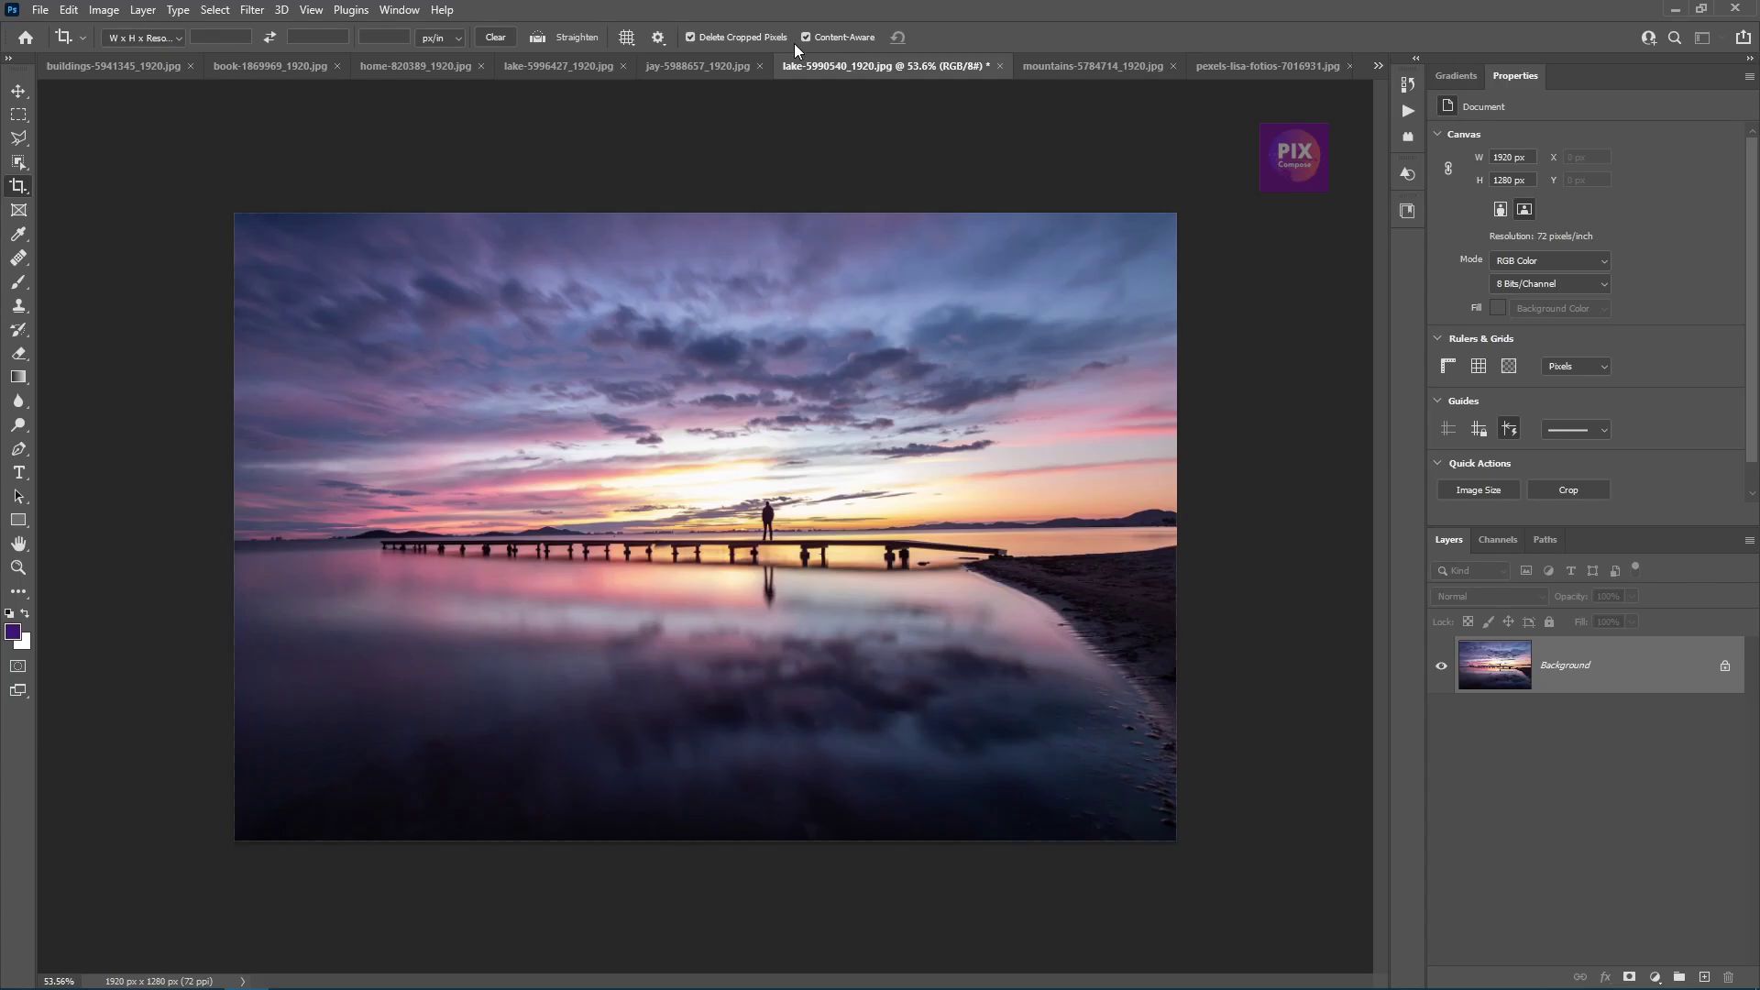
- Show rulers, drag a horizontal guide down toward the lake's horizon, then hide guides
{"action": "key", "text": "ctrl+r"}
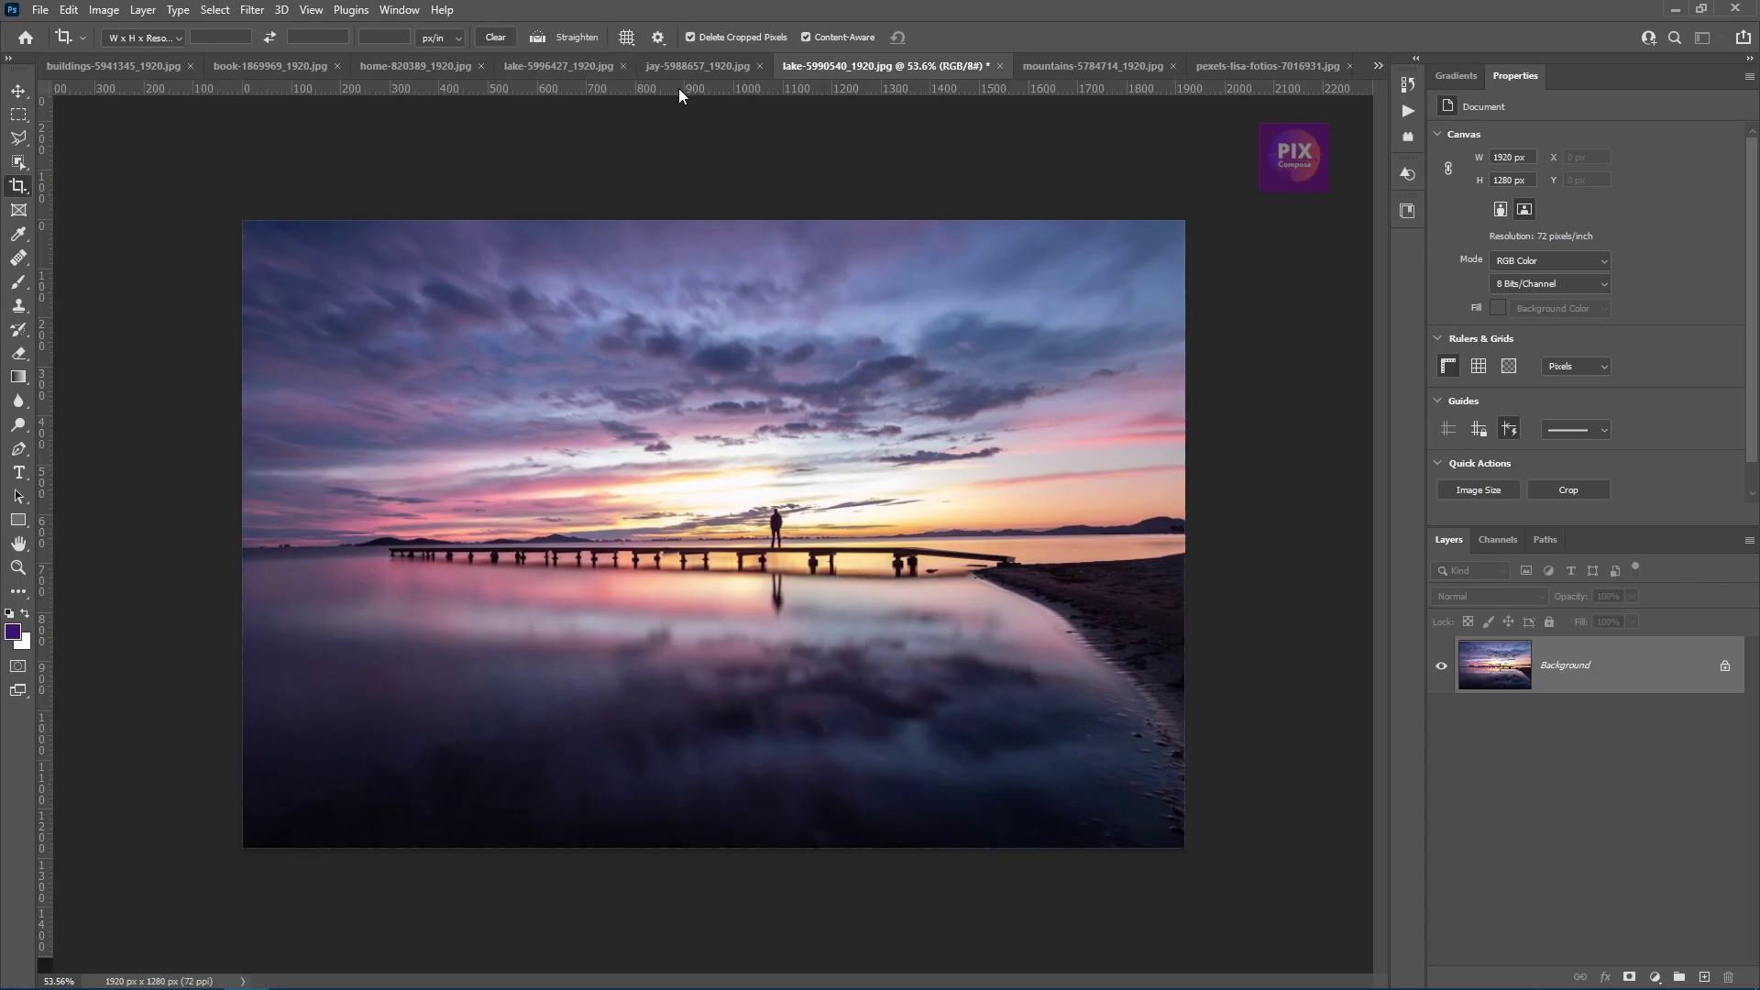
{"action": "left_click_drag", "start_coordinate": [679, 88], "coordinate": [675, 346]}
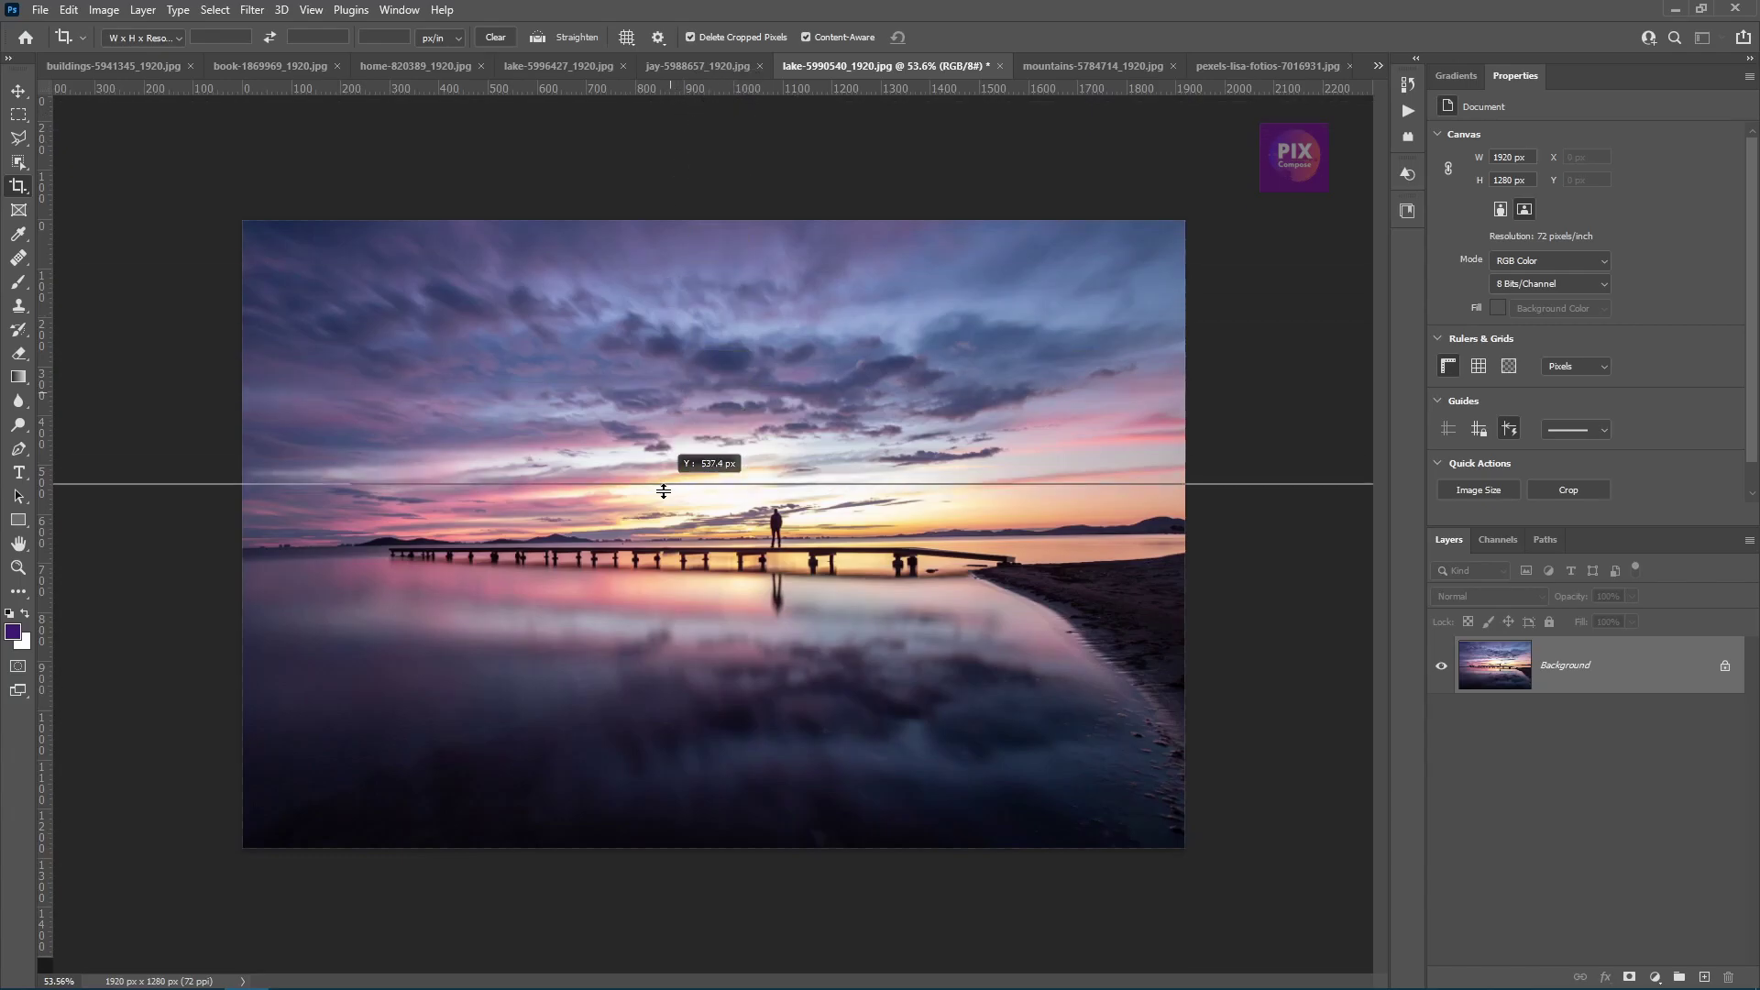
{"action": "left_click_drag", "start_coordinate": [676, 346], "coordinate": [660, 547]}
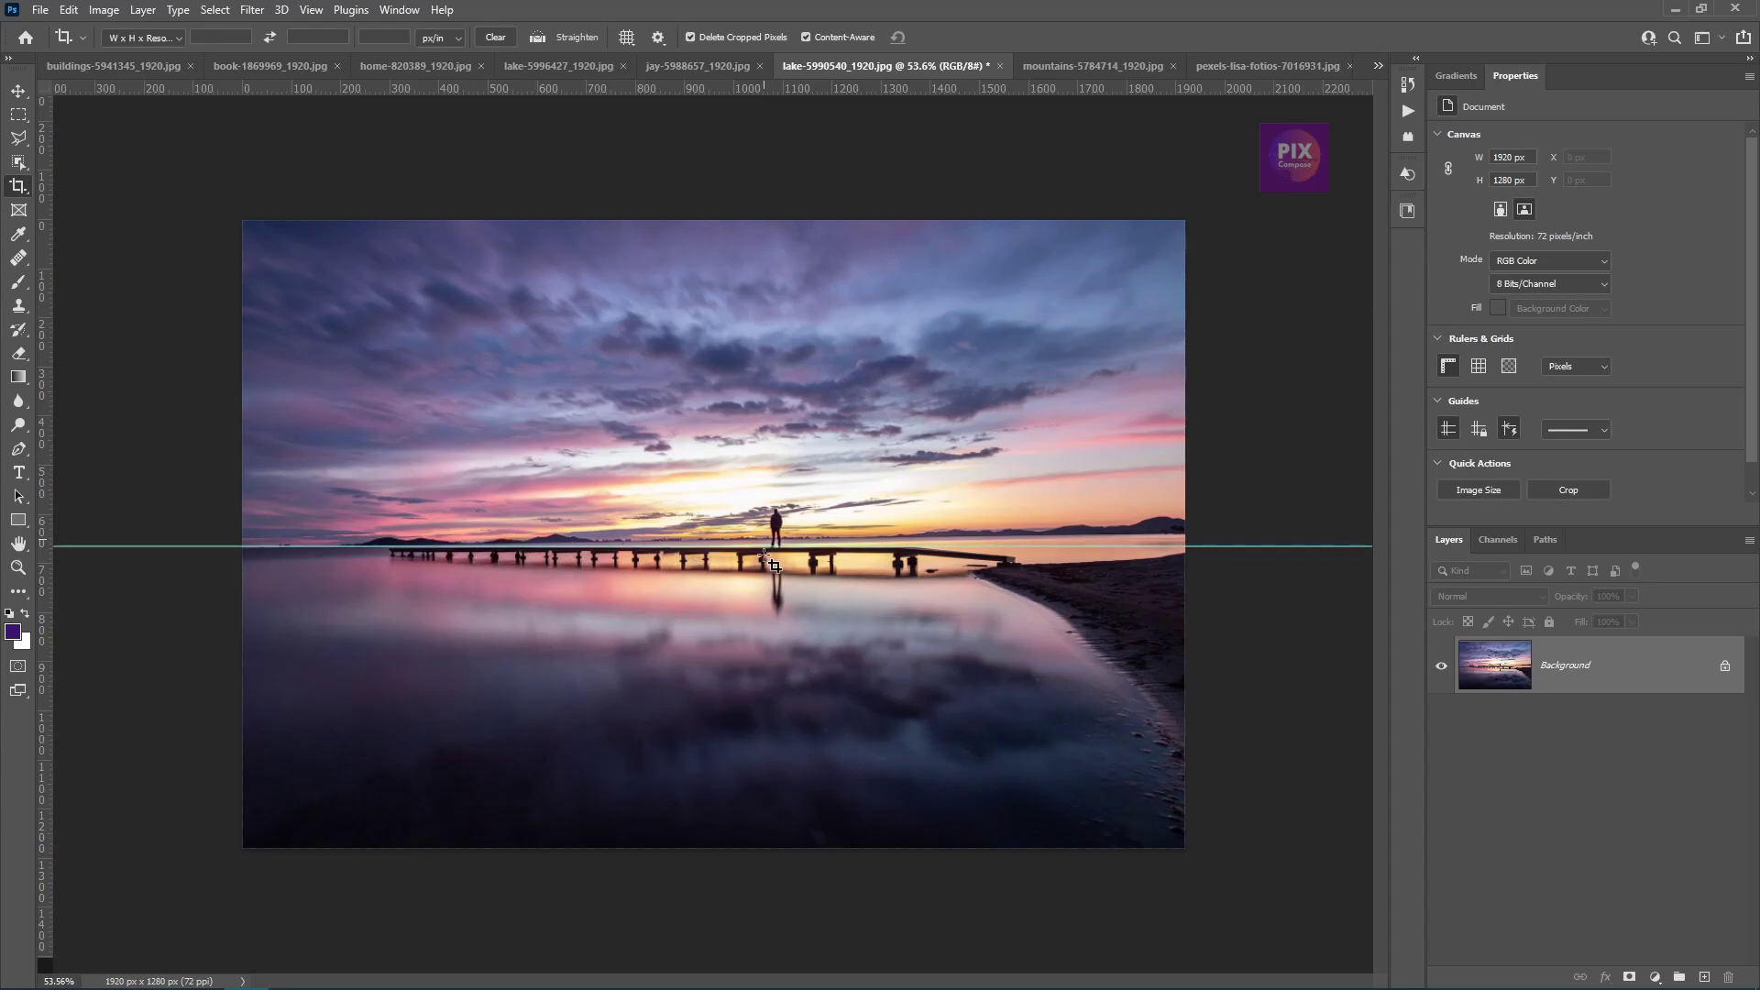
{"action": "key", "text": "ctrl"}
{"action": "key", "text": "ctrl+semicolon"}
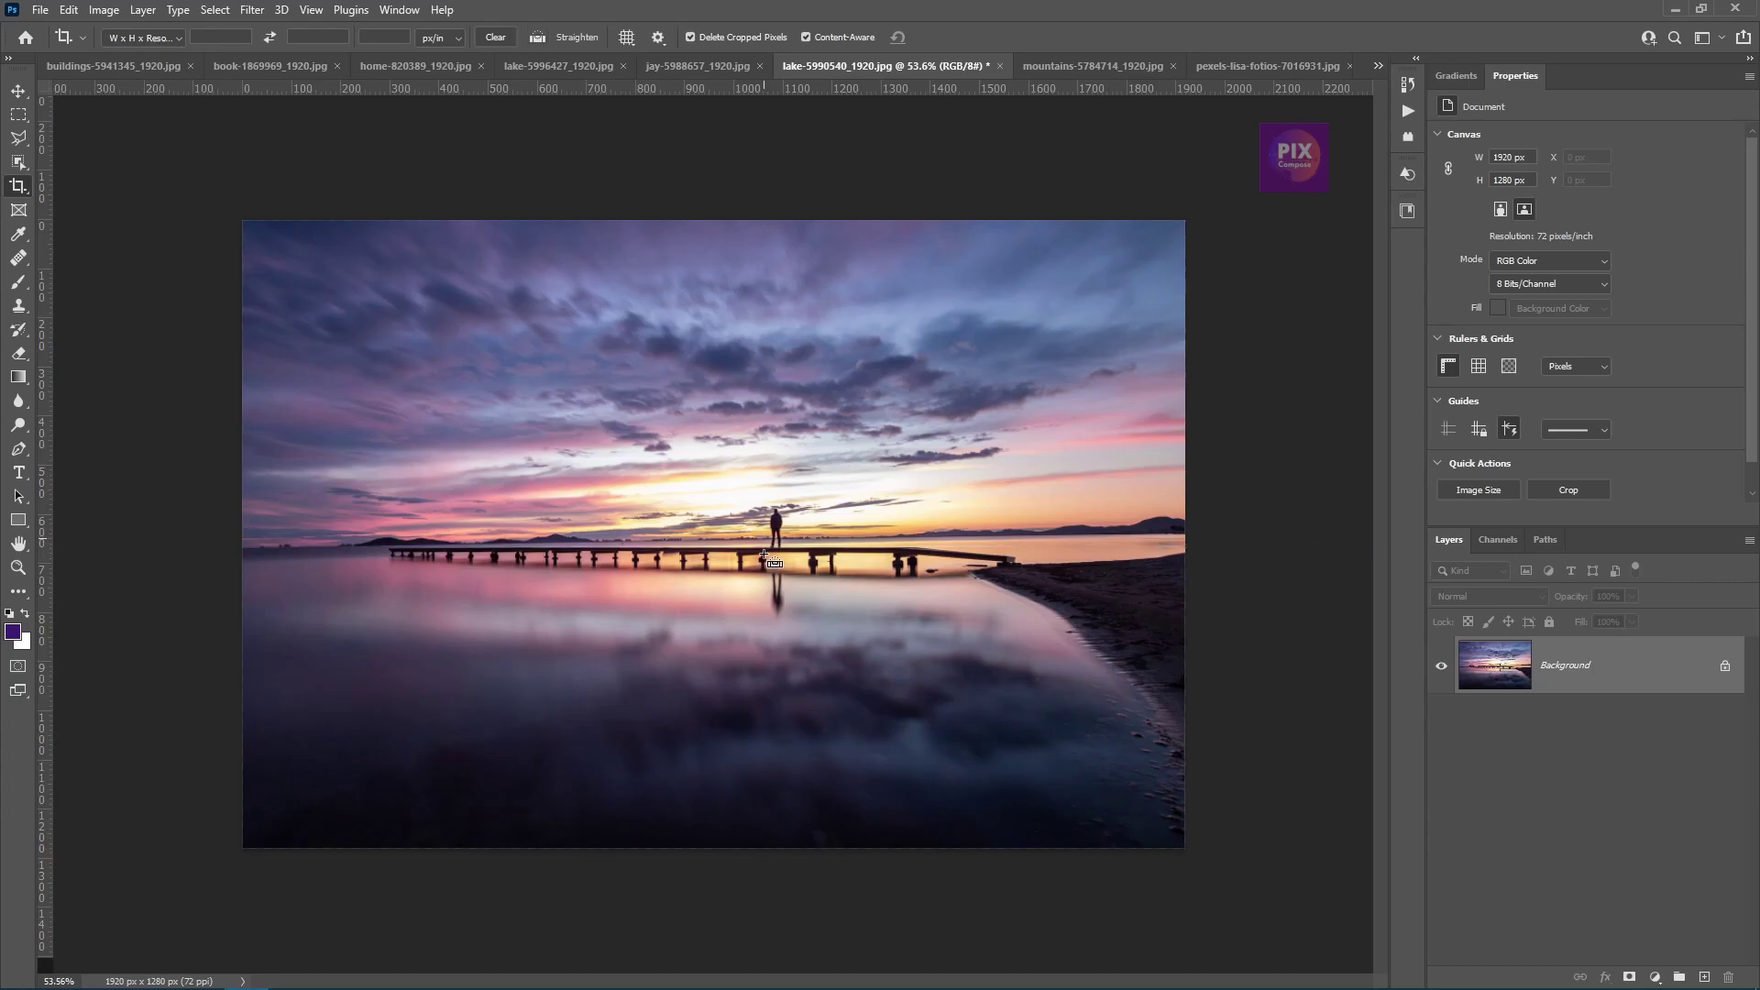
- Place a new horizontal guide exactly along the lake photo's horizon line
{"action": "left_click_drag", "start_coordinate": [766, 556], "coordinate": [766, 556]}
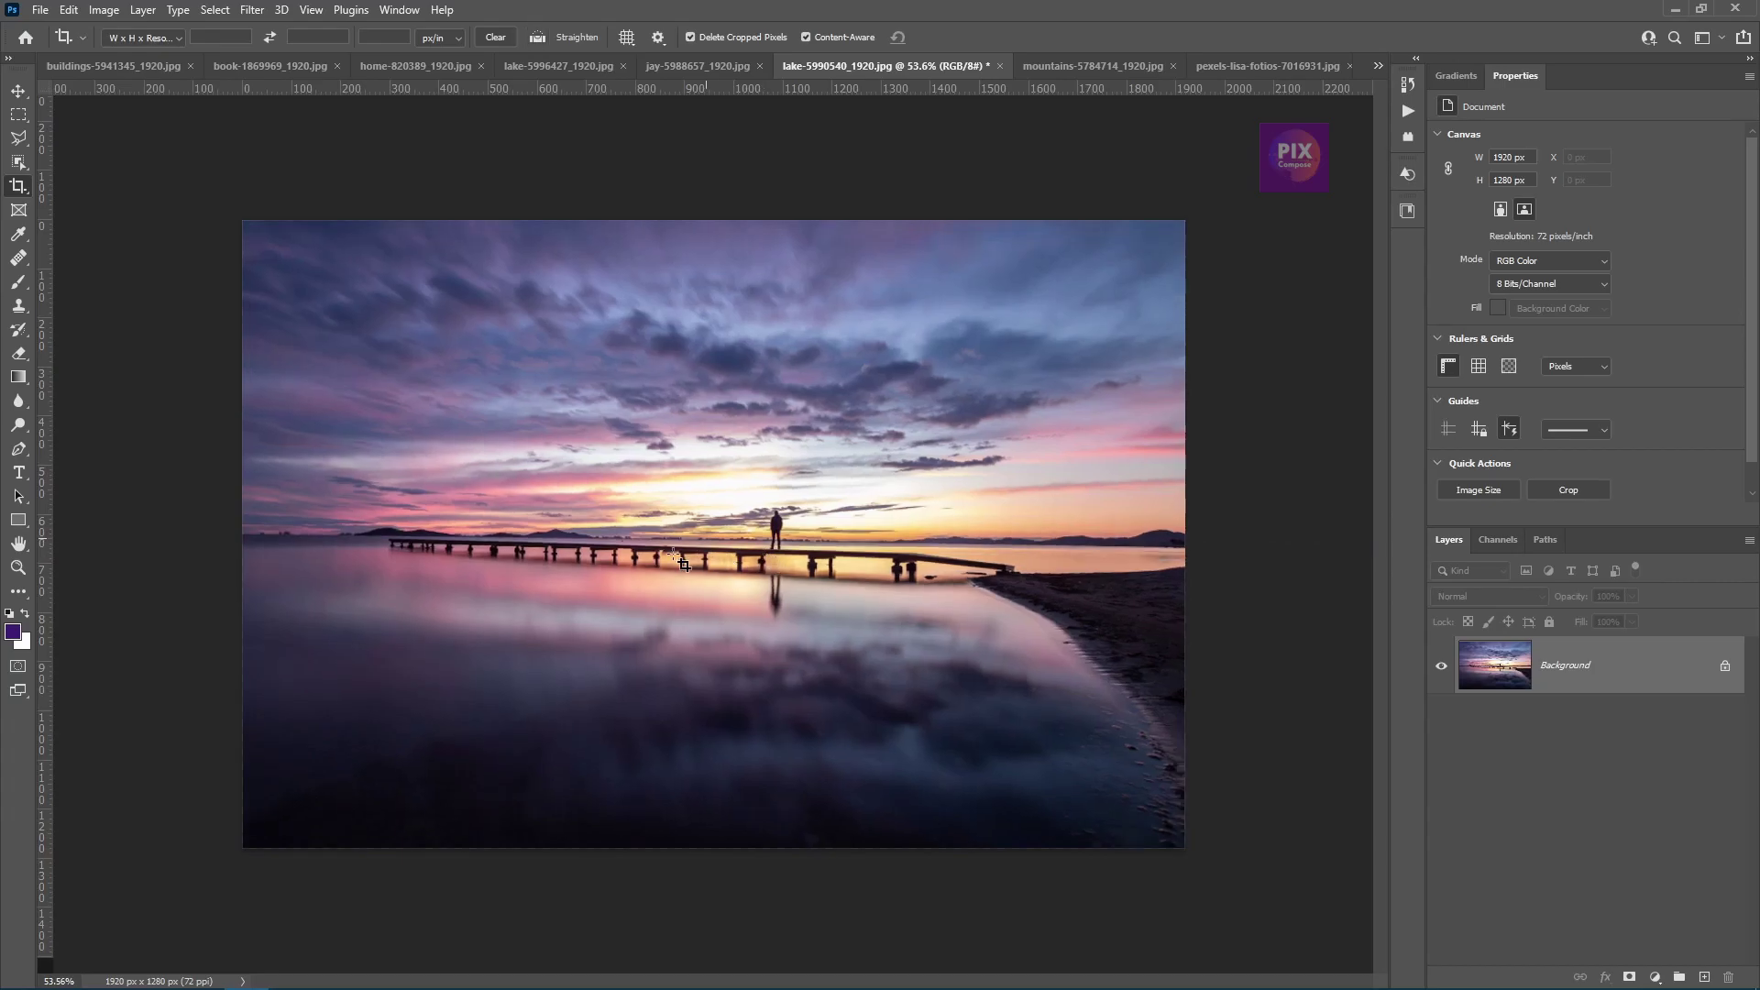
{"action": "left_click_drag", "start_coordinate": [605, 90], "coordinate": [581, 525]}
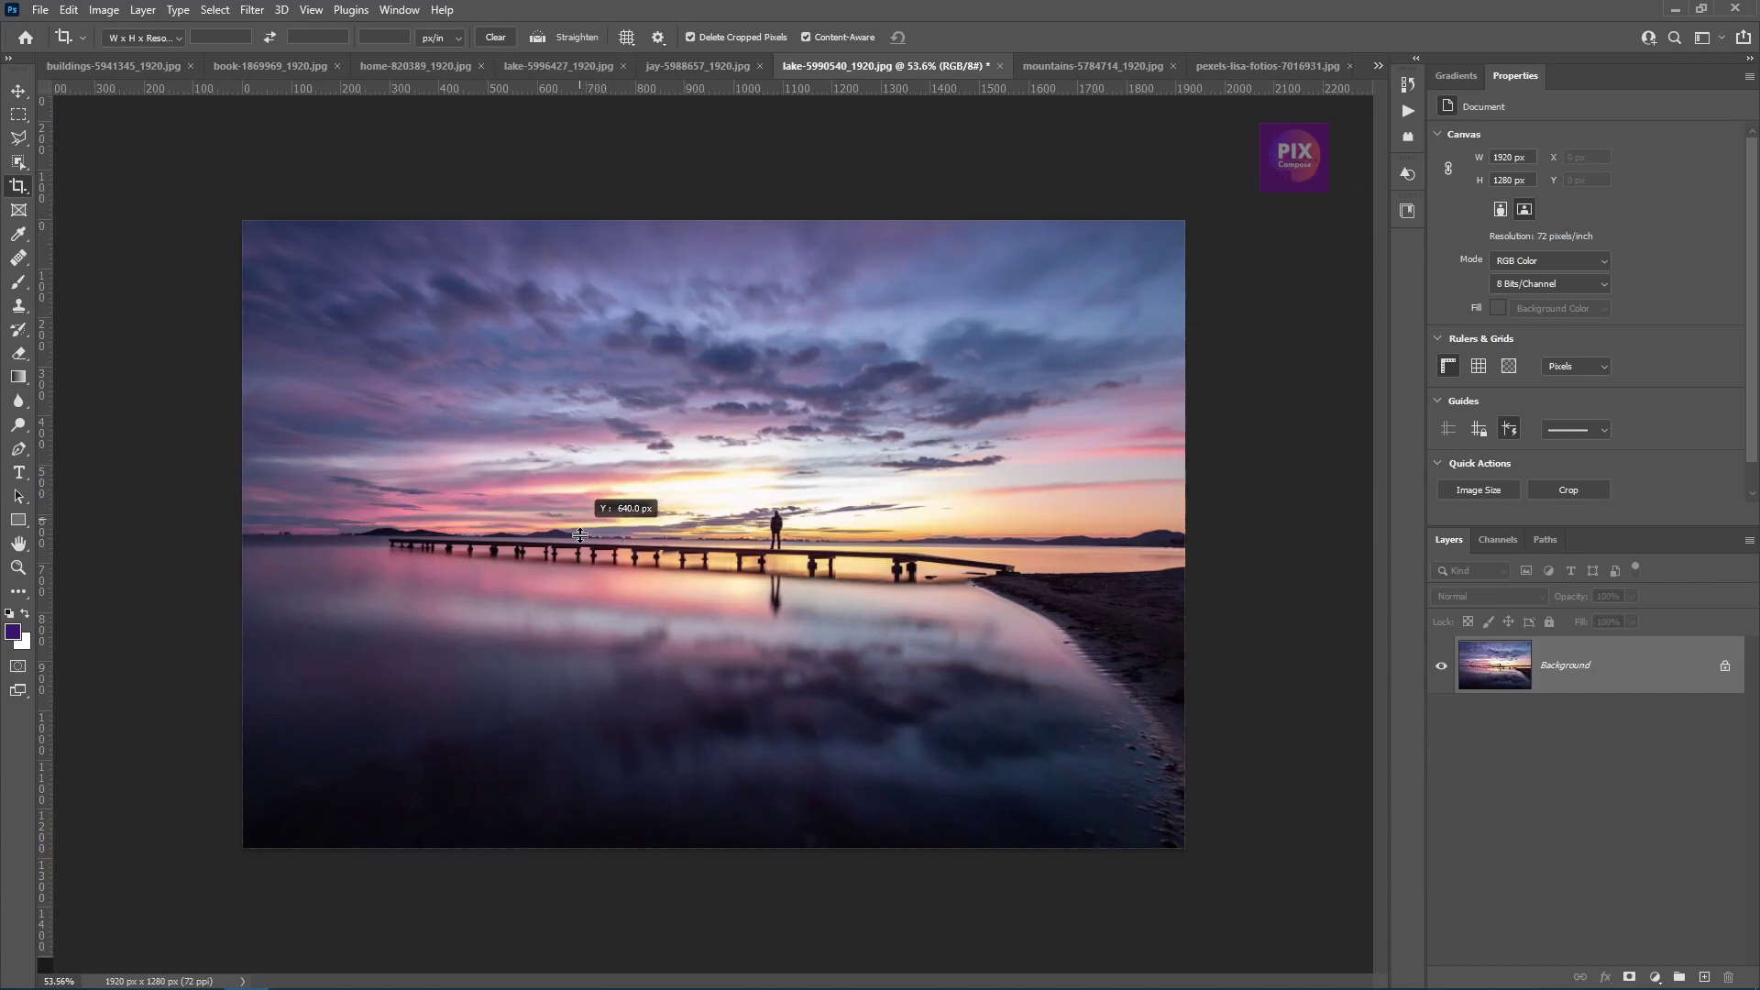
{"action": "left_click_drag", "start_coordinate": [582, 525], "coordinate": [583, 535]}
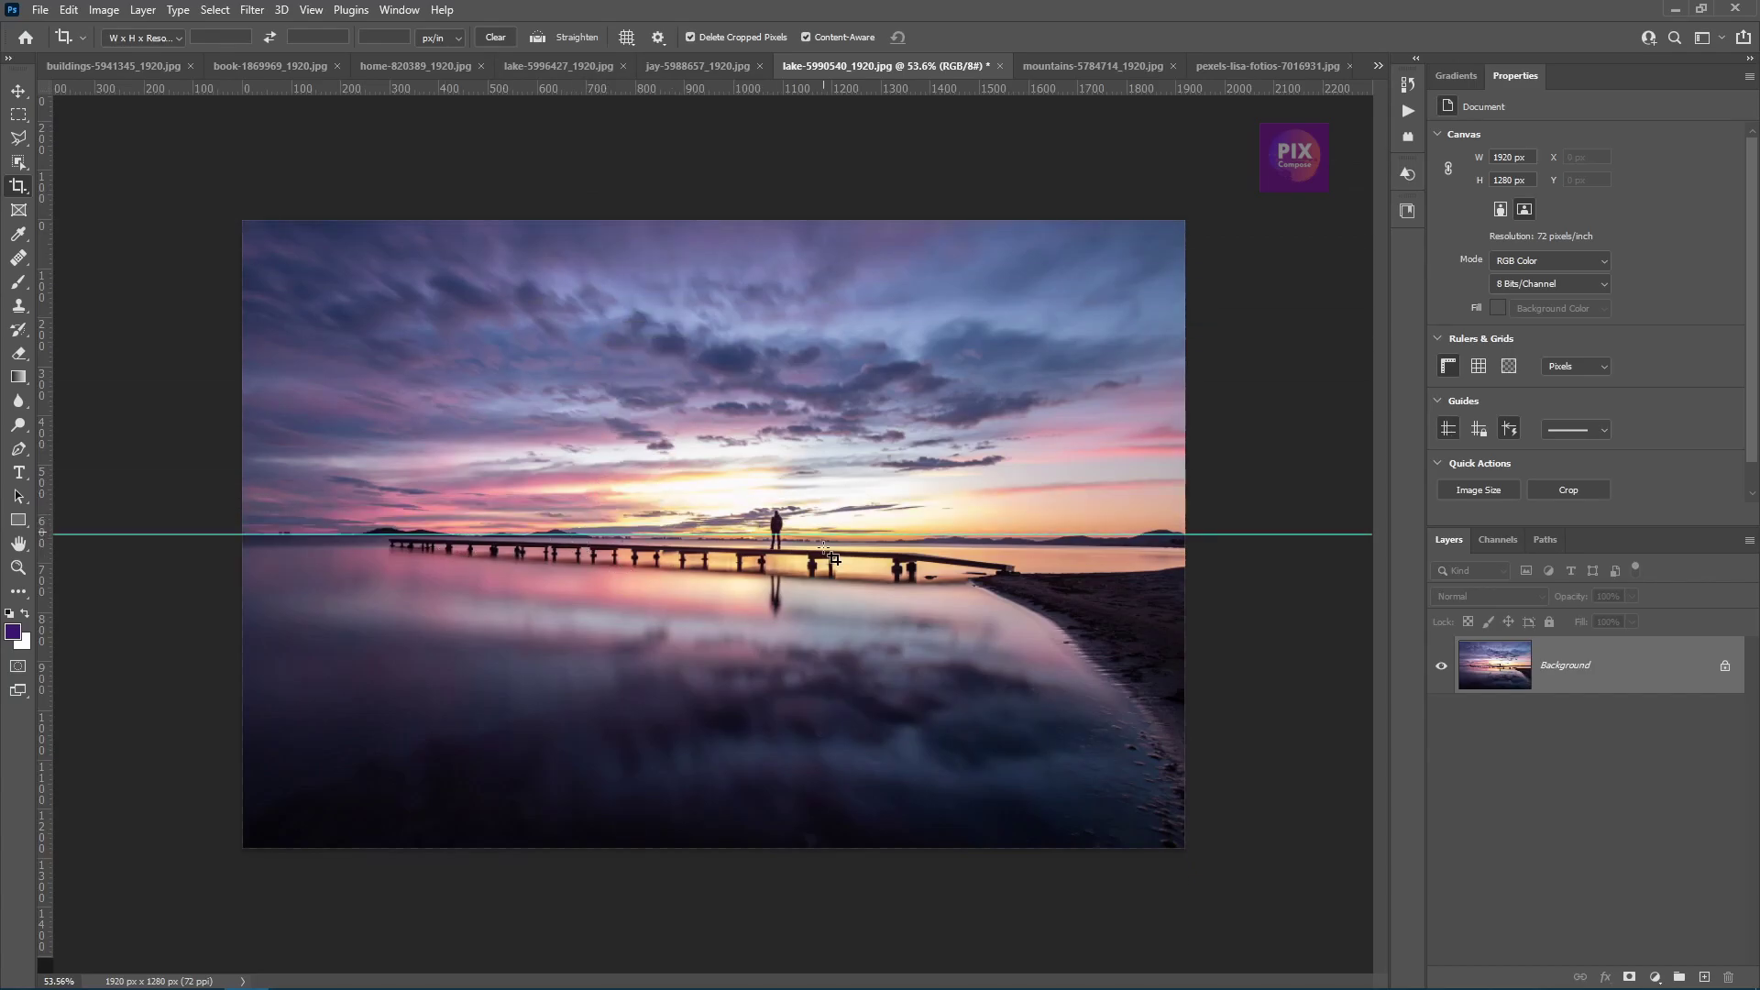
{"action": "left_click", "coordinate": [538, 38]}
- Draw a straighten line along the horizon at the guide and commit, keeping 1920 × 1280 px
{"action": "left_click_drag", "start_coordinate": [392, 542], "coordinate": [805, 558]}
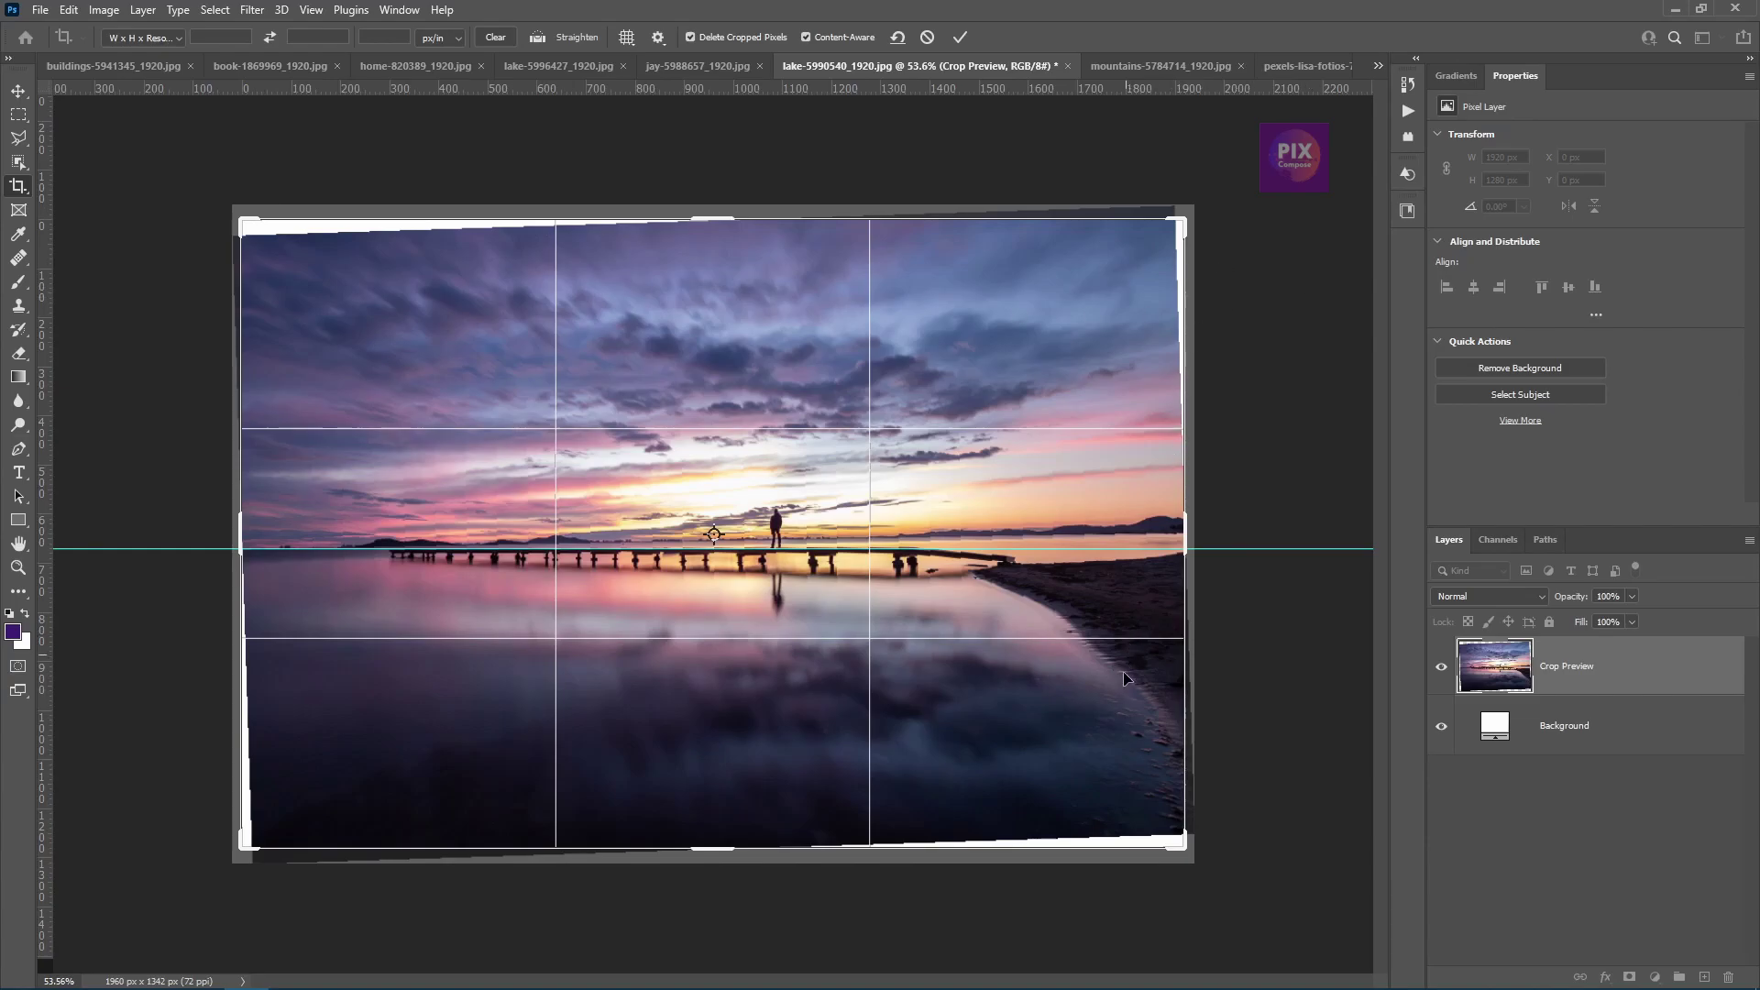
{"action": "left_click", "coordinate": [957, 38]}
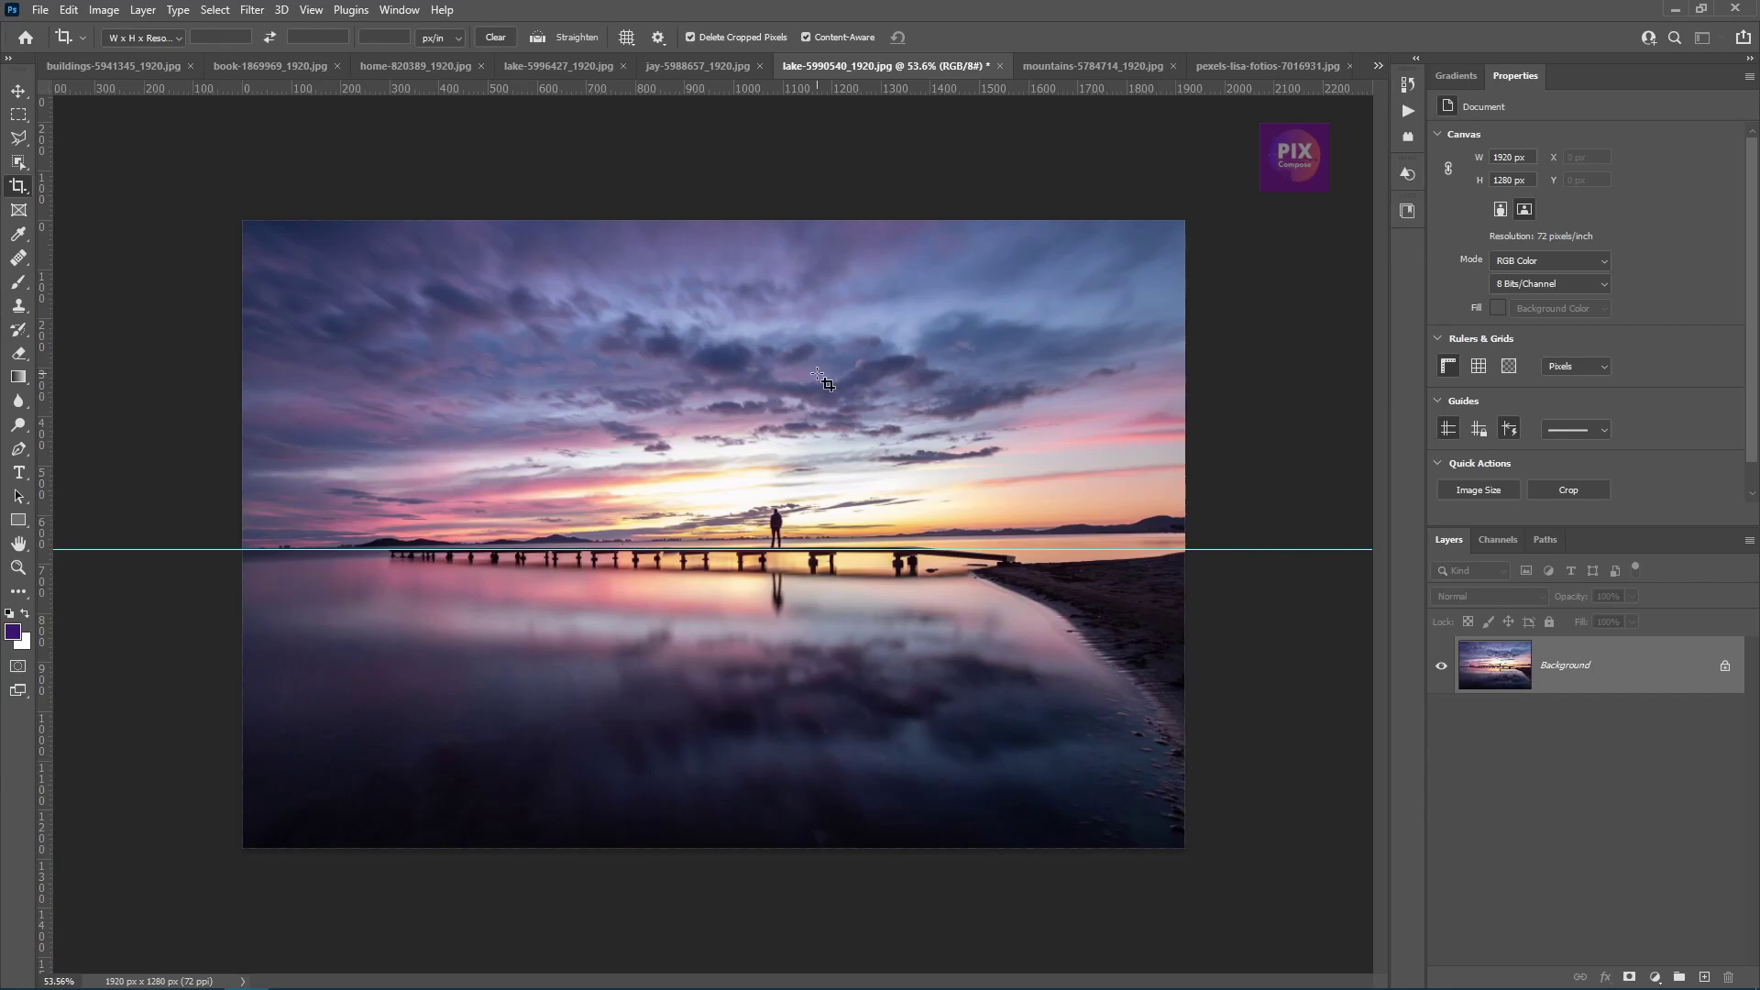
- Switch to the jay photo and widen its crop rightward to 2556 × 1280 px
{"action": "left_click", "coordinate": [695, 62]}
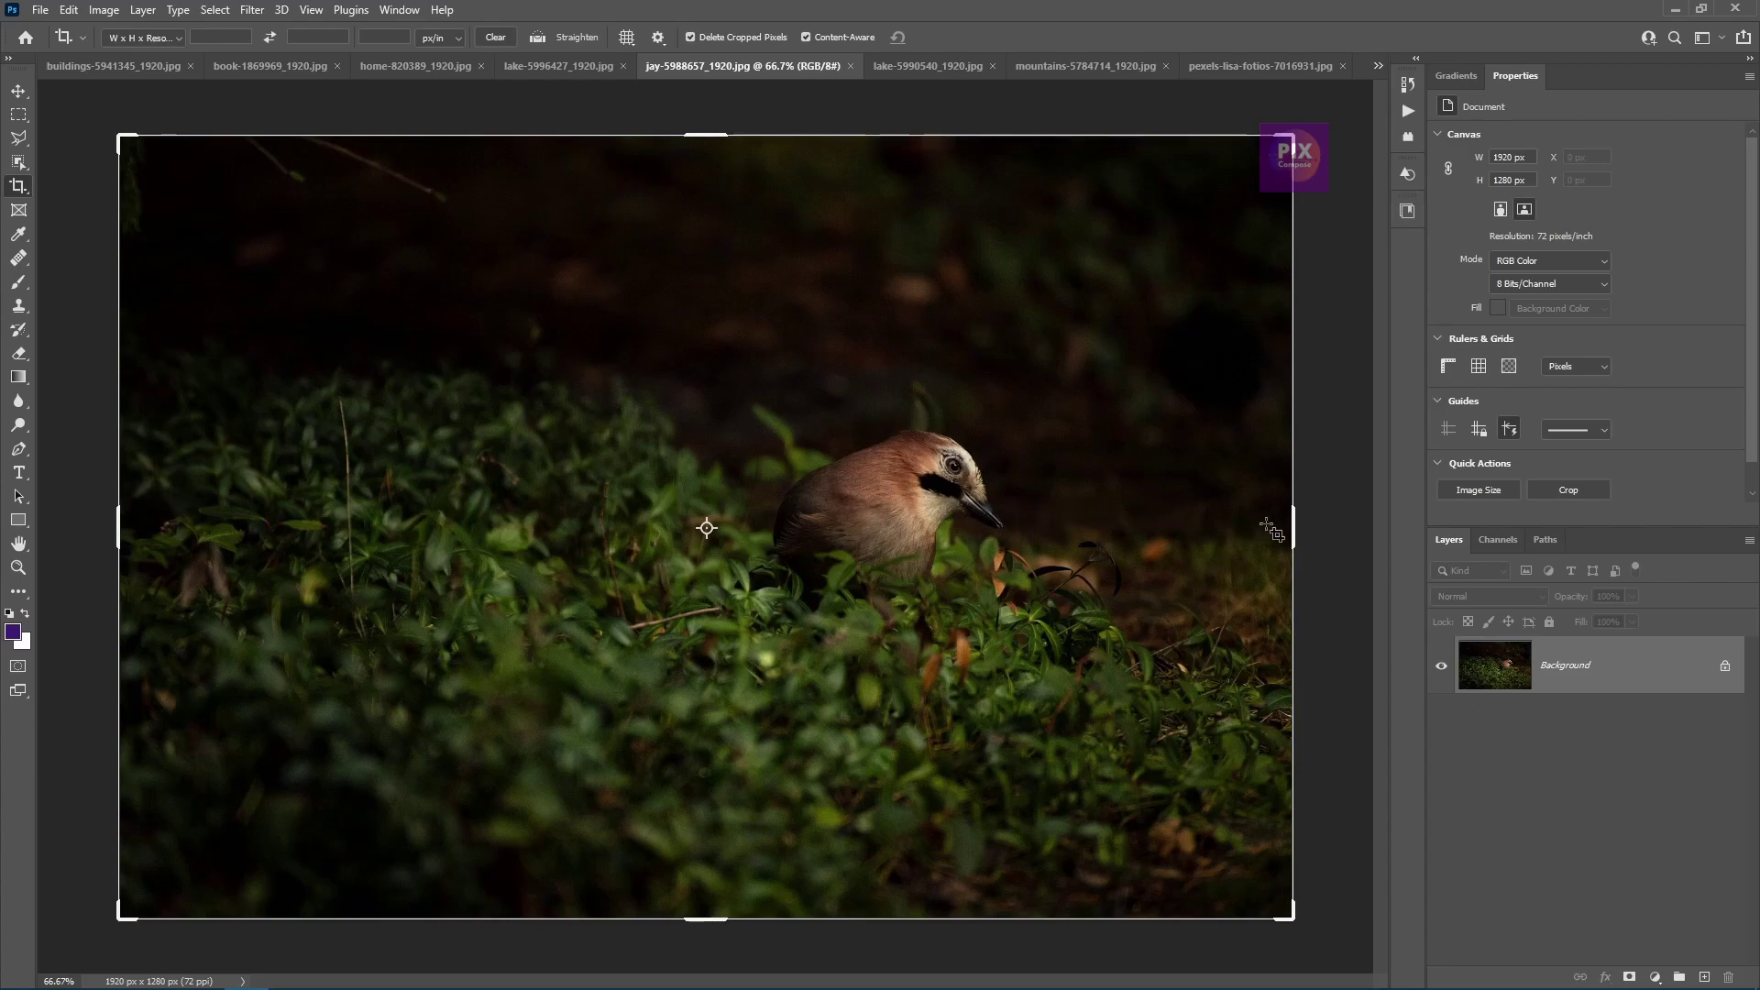
{"action": "mouse_move", "coordinate": [1272, 530]}
{"action": "left_mouse_down"}
{"action": "mouse_move", "coordinate": [1412, 550]}
{"action": "mouse_move", "coordinate": [1344, 545]}
{"action": "left_mouse_up"}
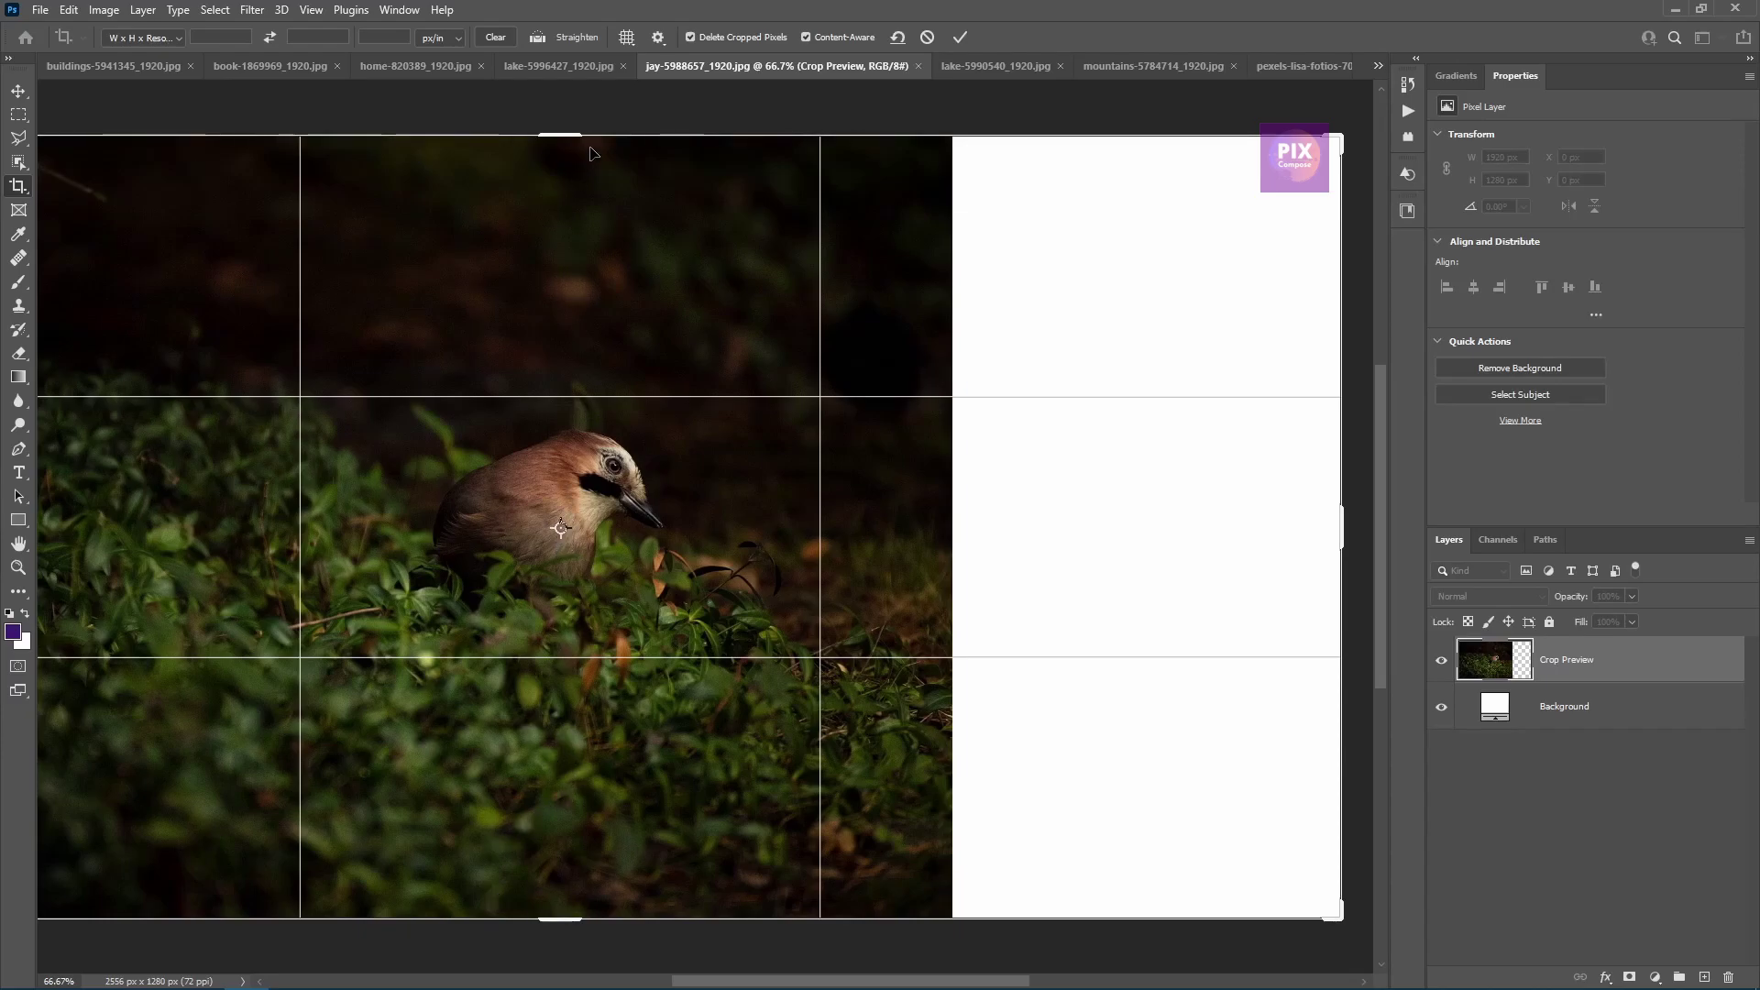
- Set the crop overlay to Golden Spiral and rotate it so its centre sits upper left
{"action": "left_click", "coordinate": [627, 38]}
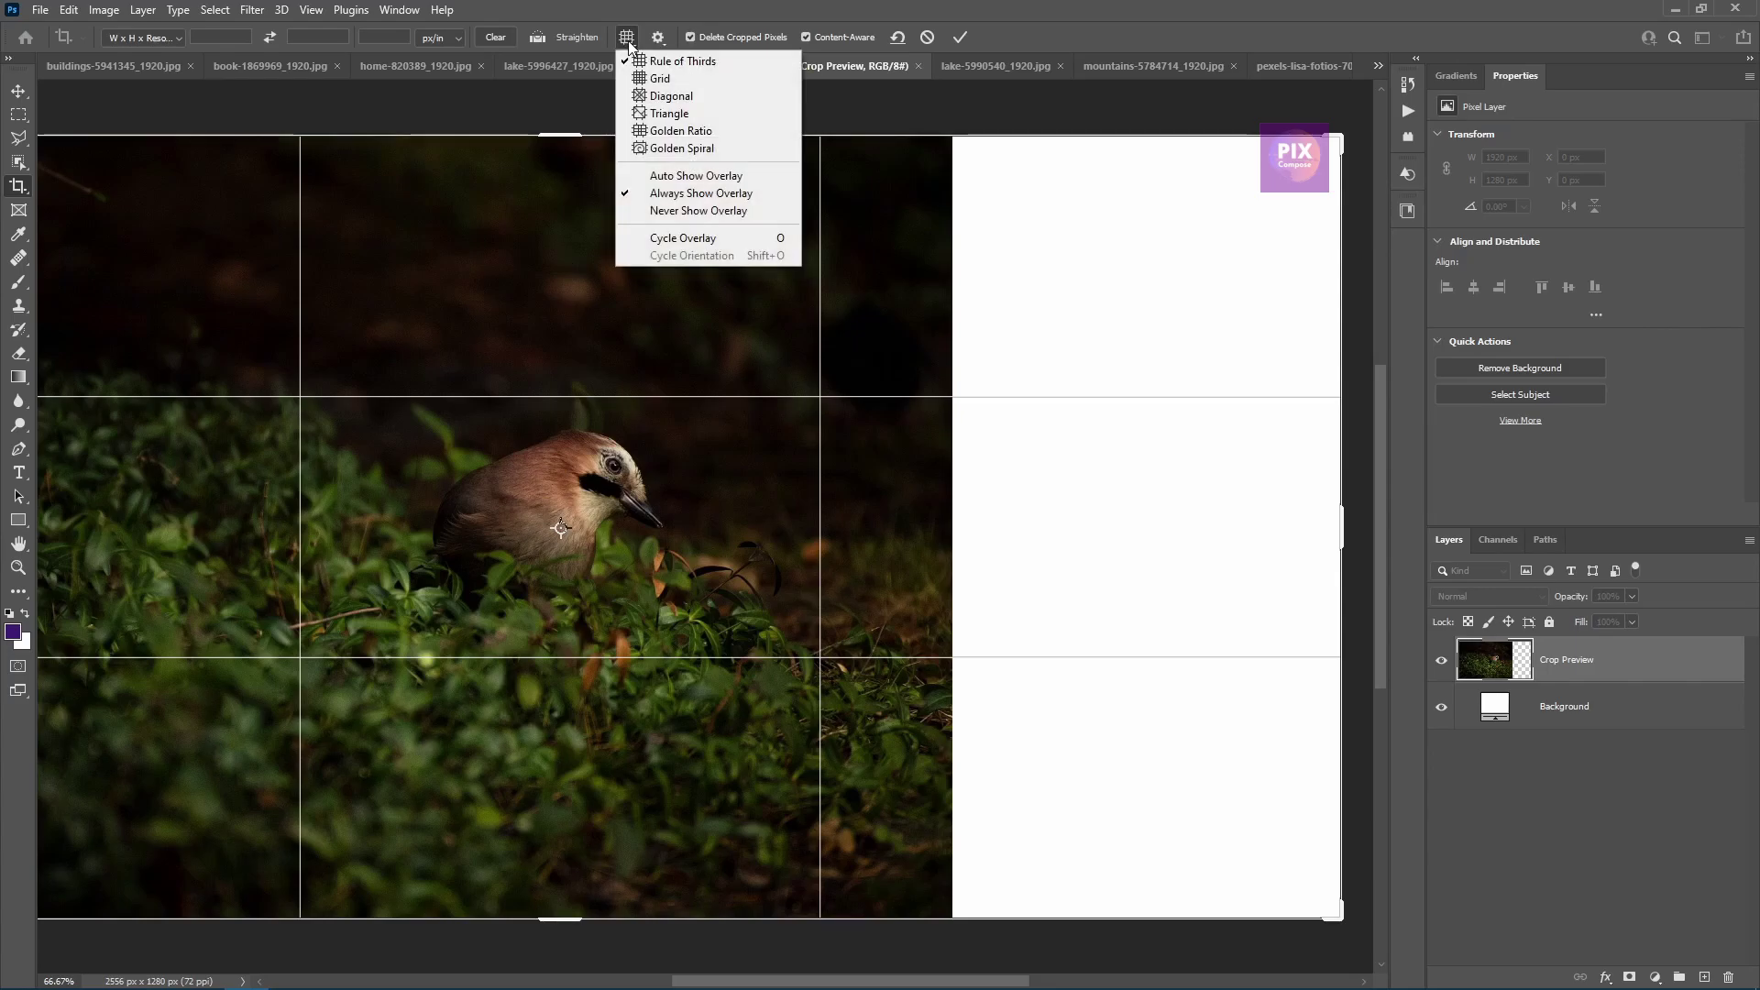
{"action": "left_click", "coordinate": [628, 38]}
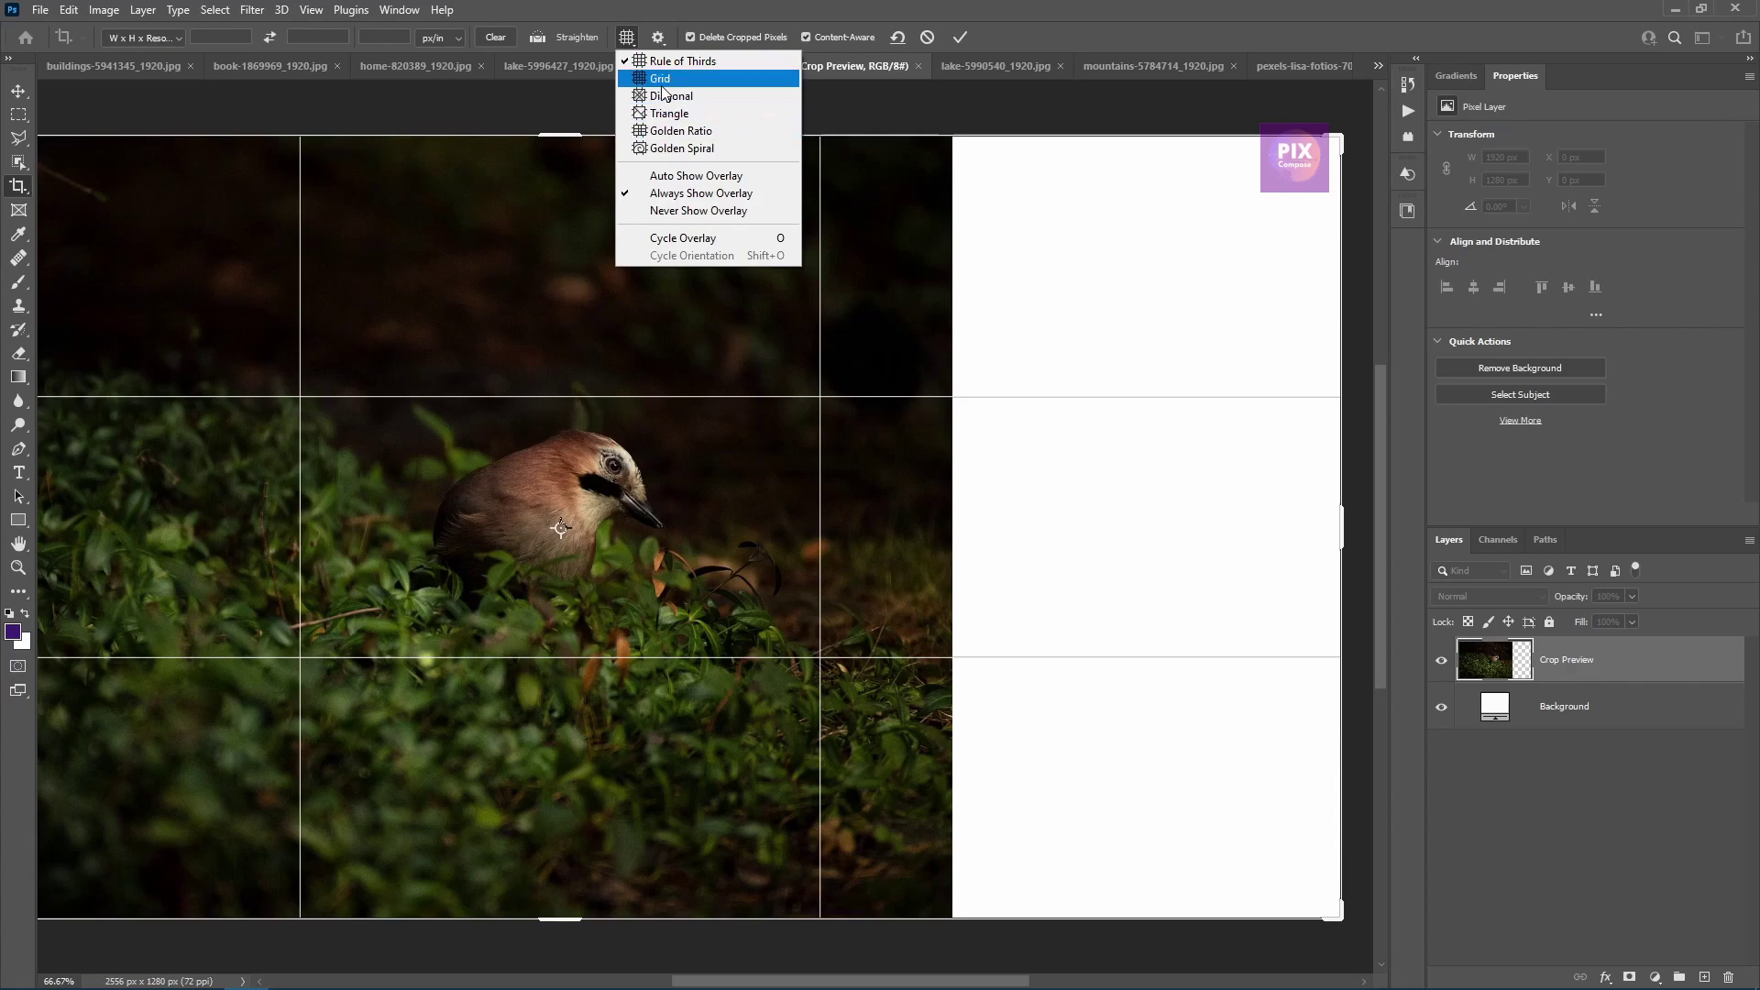
{"action": "left_click", "coordinate": [662, 151]}
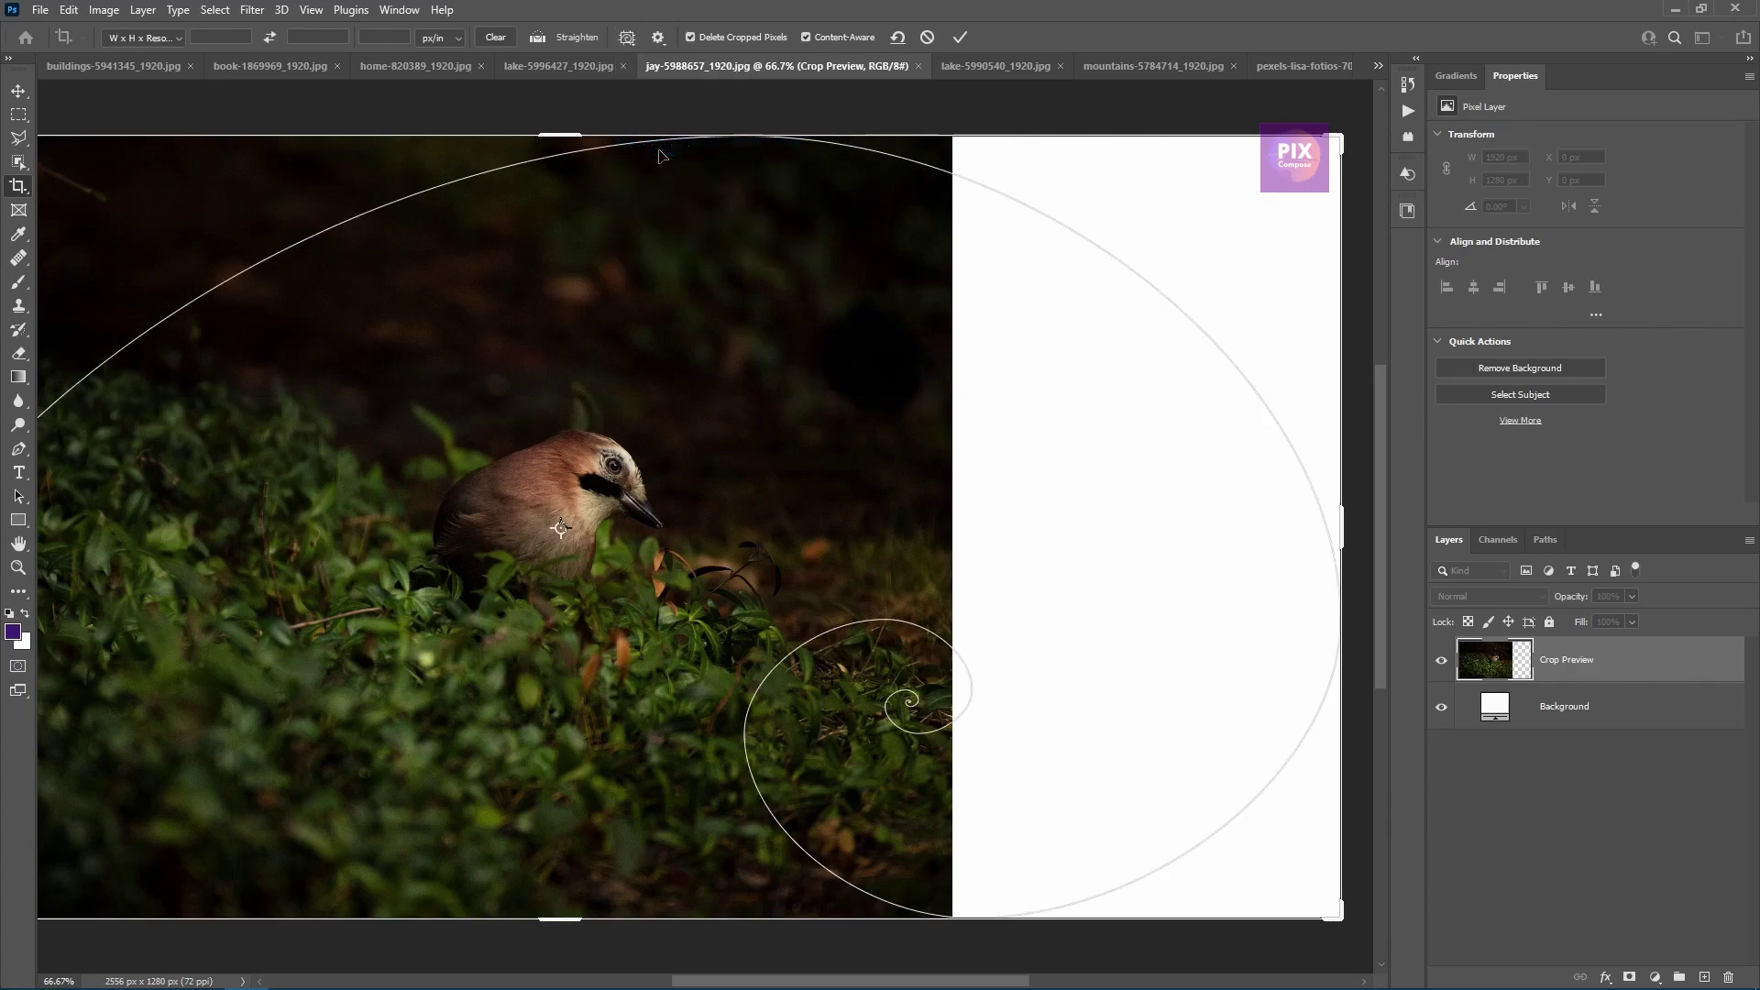
{"action": "left_click", "coordinate": [631, 42]}
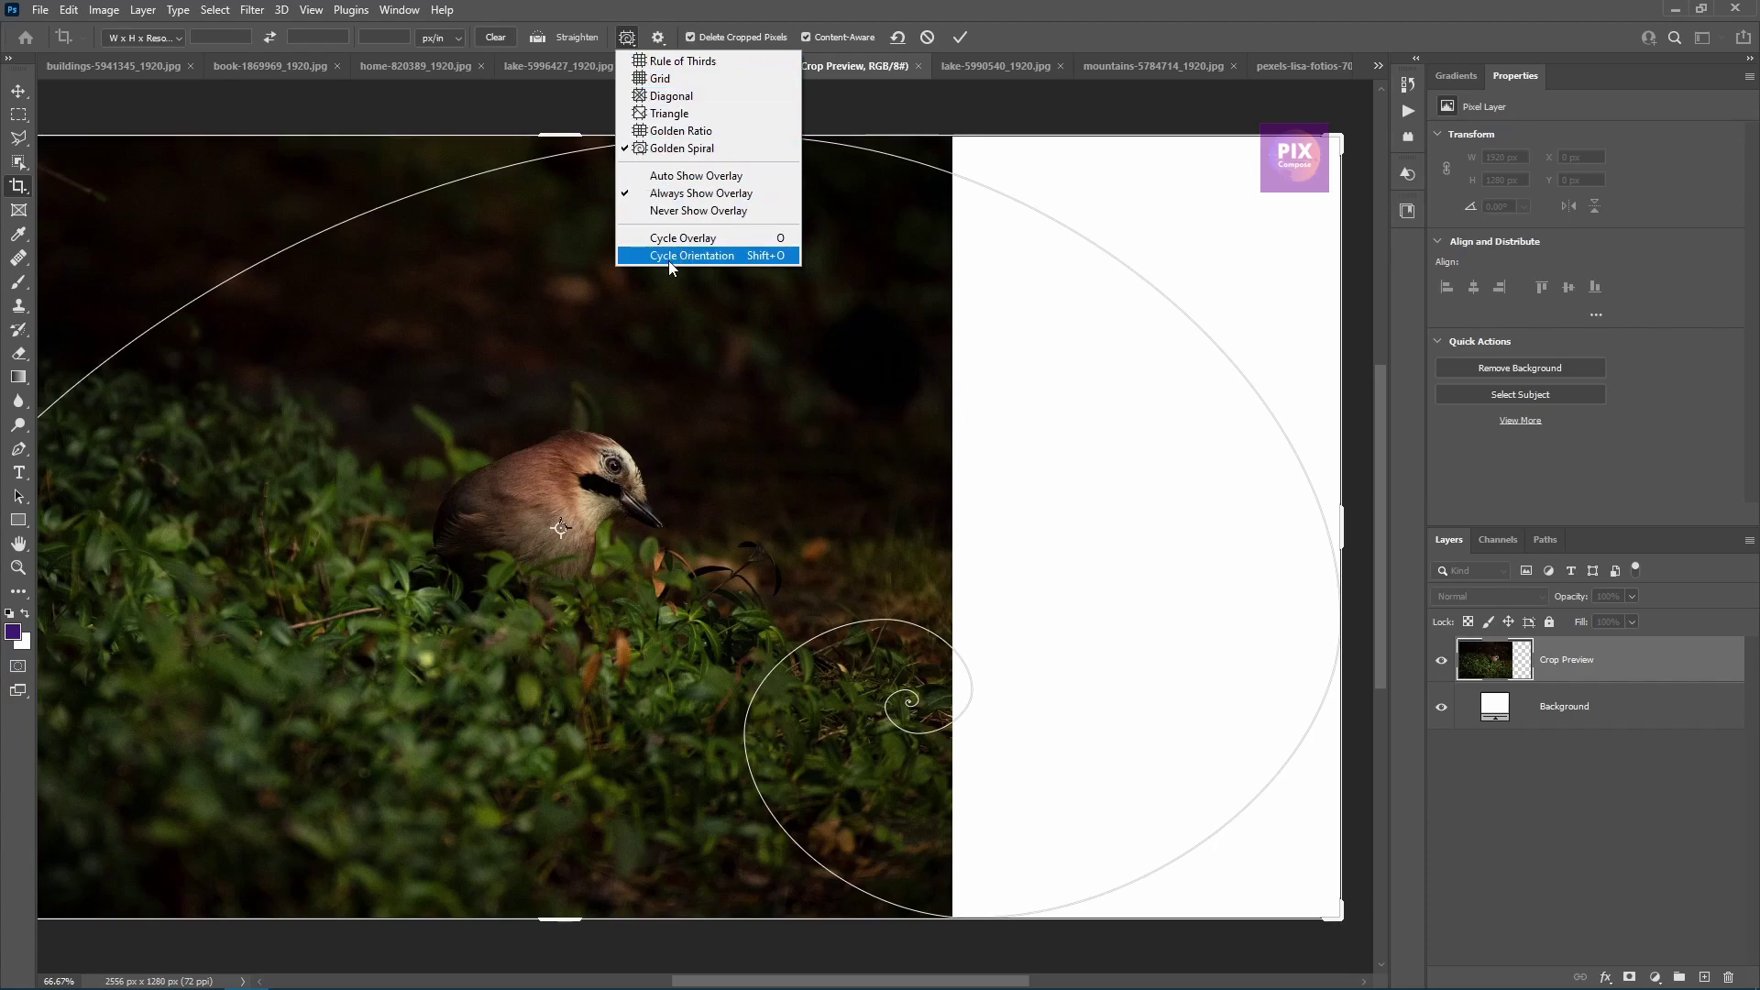
{"action": "left_click", "coordinate": [751, 256]}
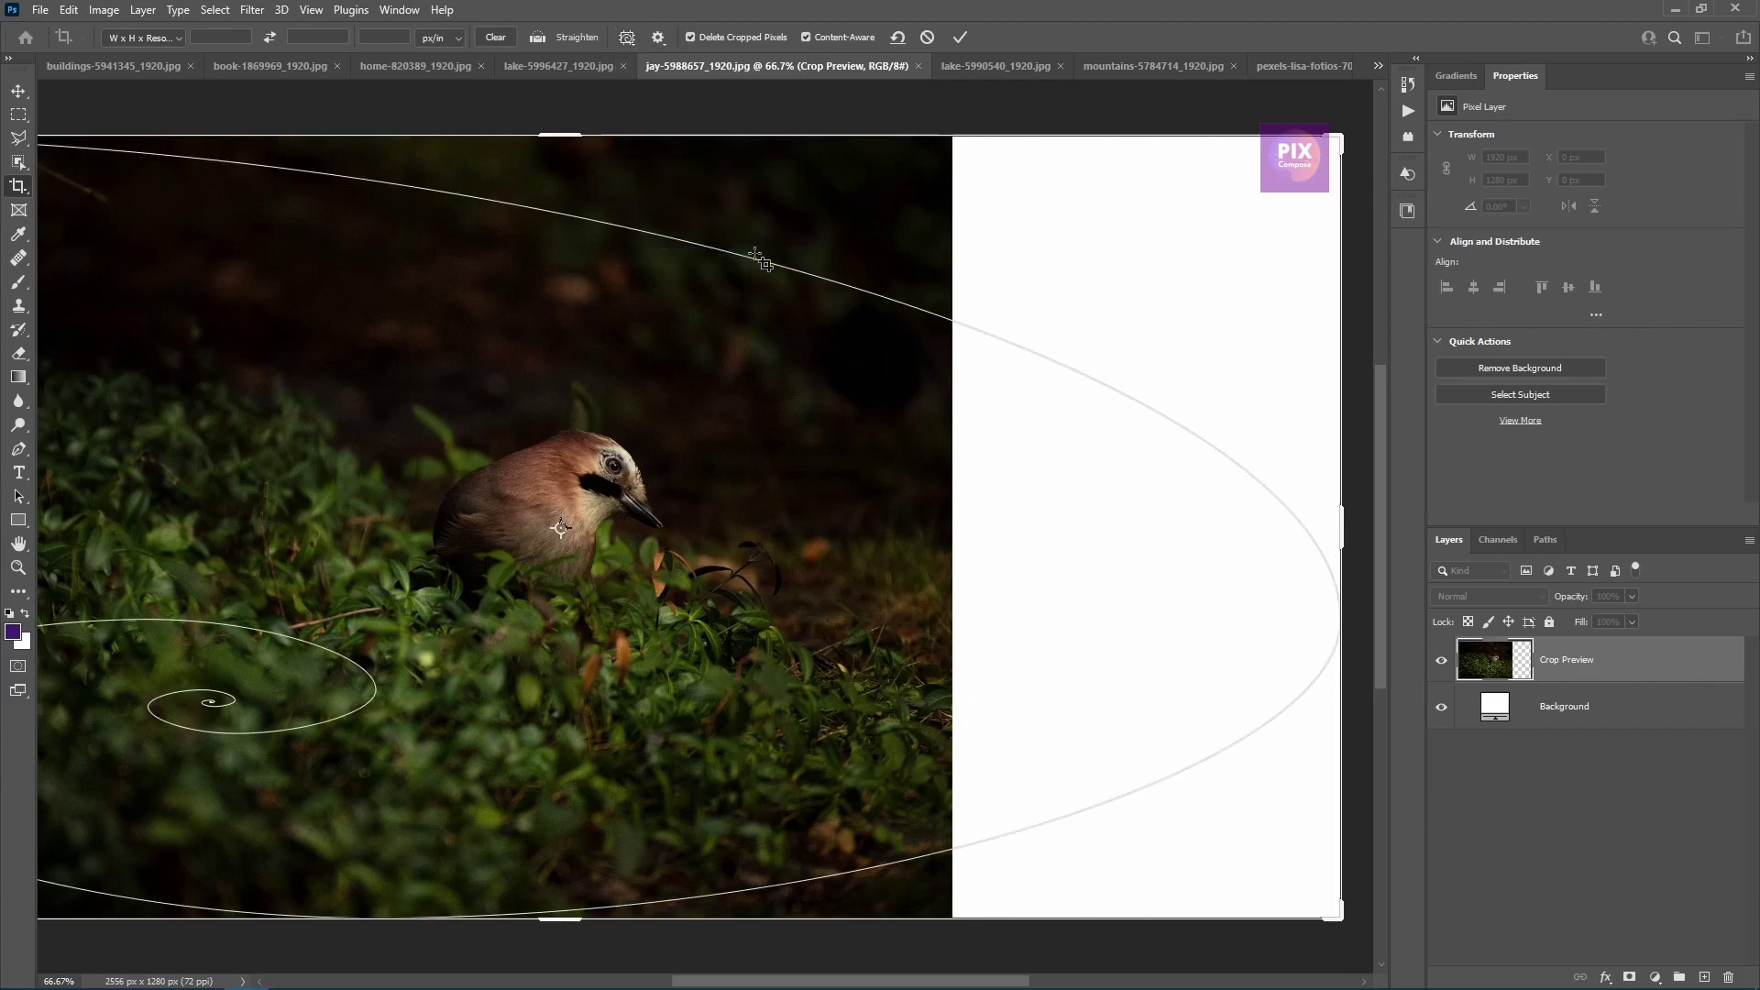
{"action": "key", "text": "shift+o"}
{"action": "key", "text": "shift+o"}
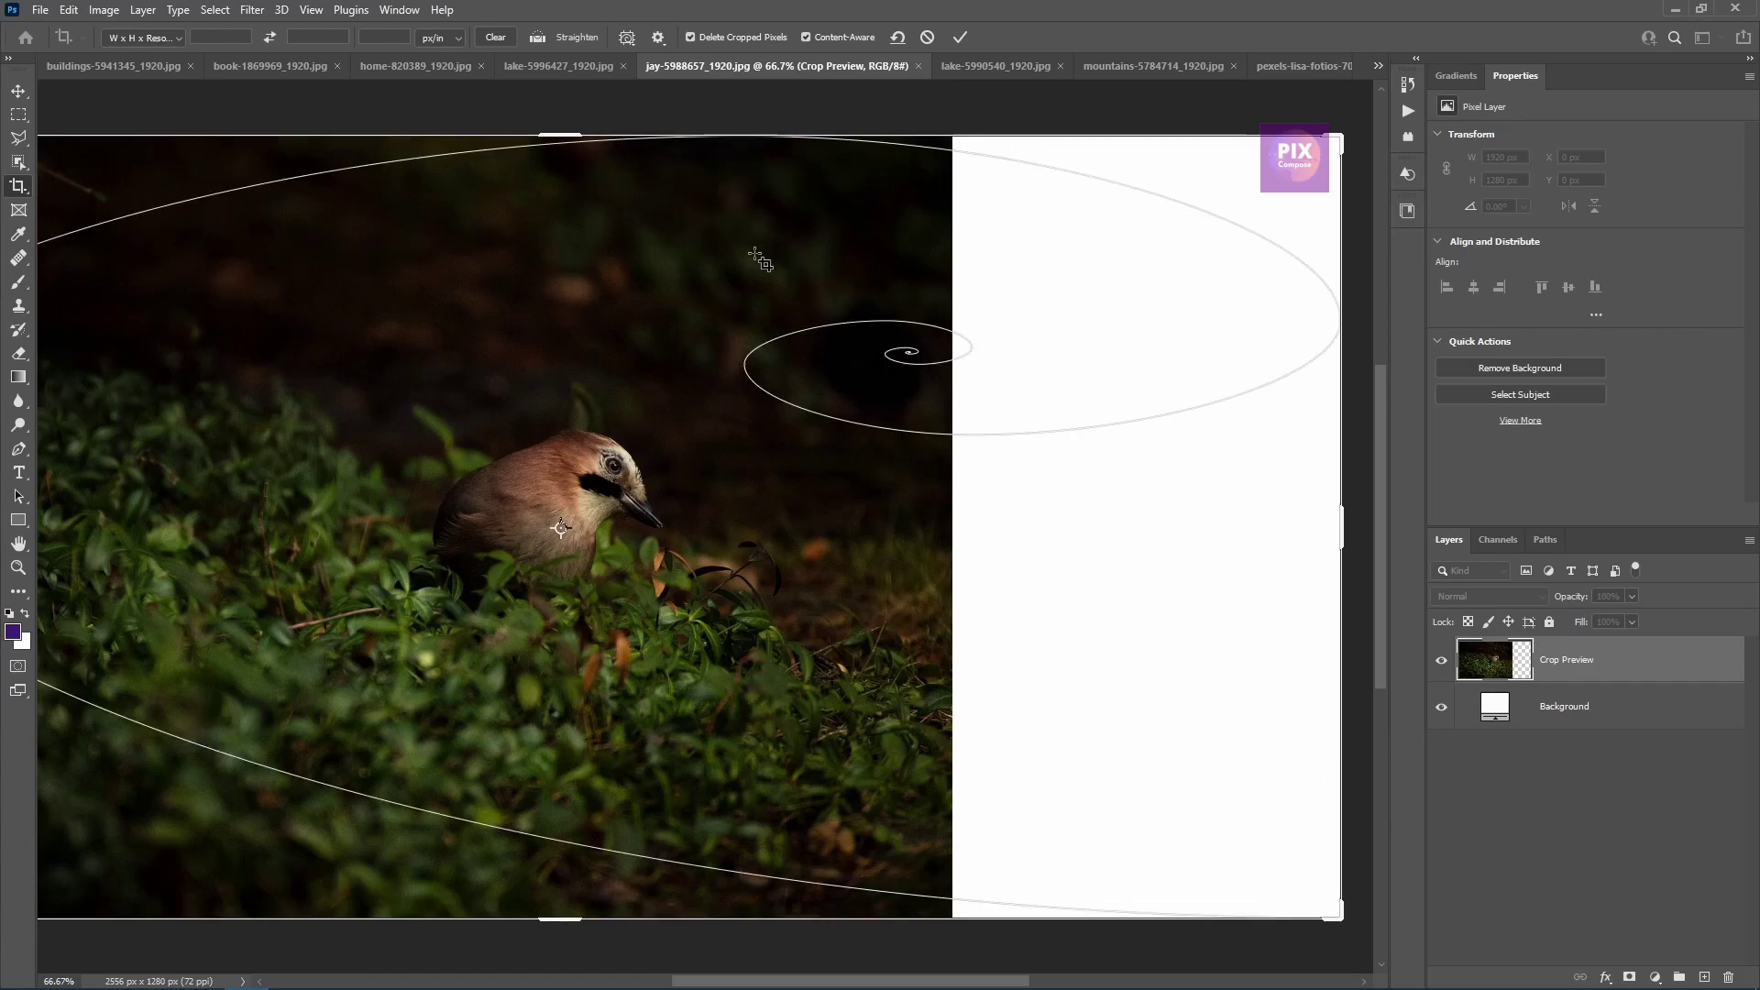
{"action": "key", "text": "shift+o"}
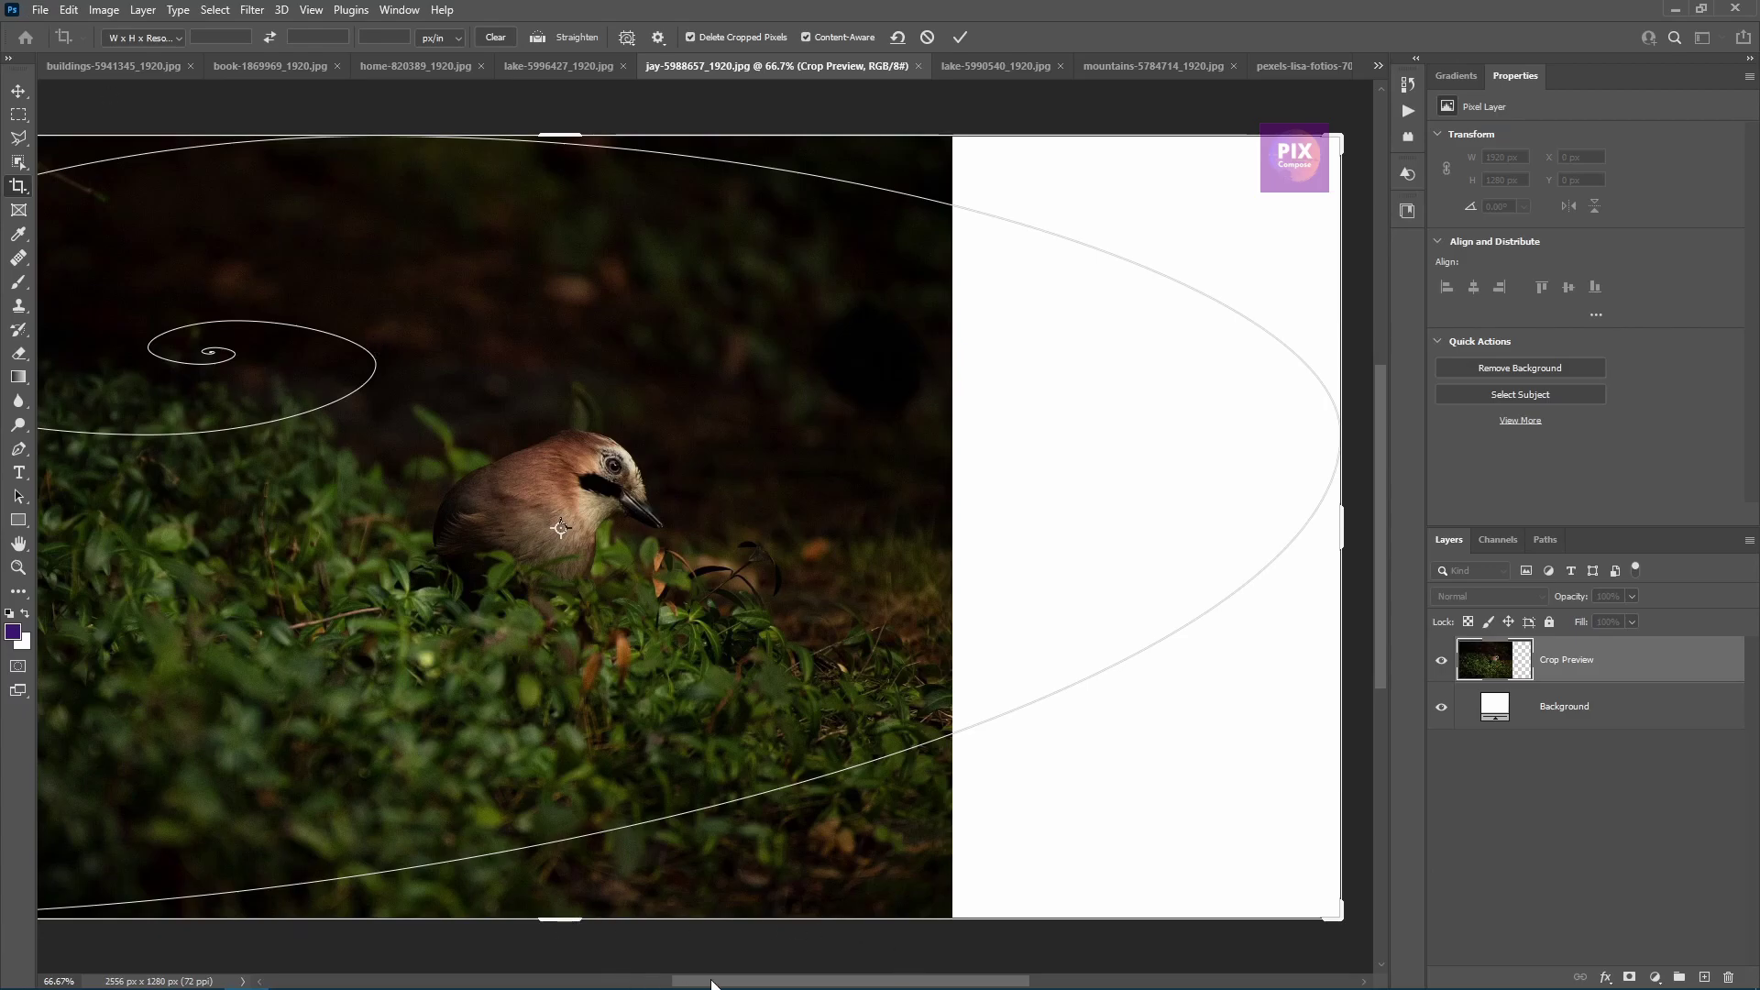
- Shrink the jay crop from the top-left and shift the photo so the head meets the spiral centre
{"action": "left_click_drag", "start_coordinate": [712, 984], "coordinate": [643, 983]}
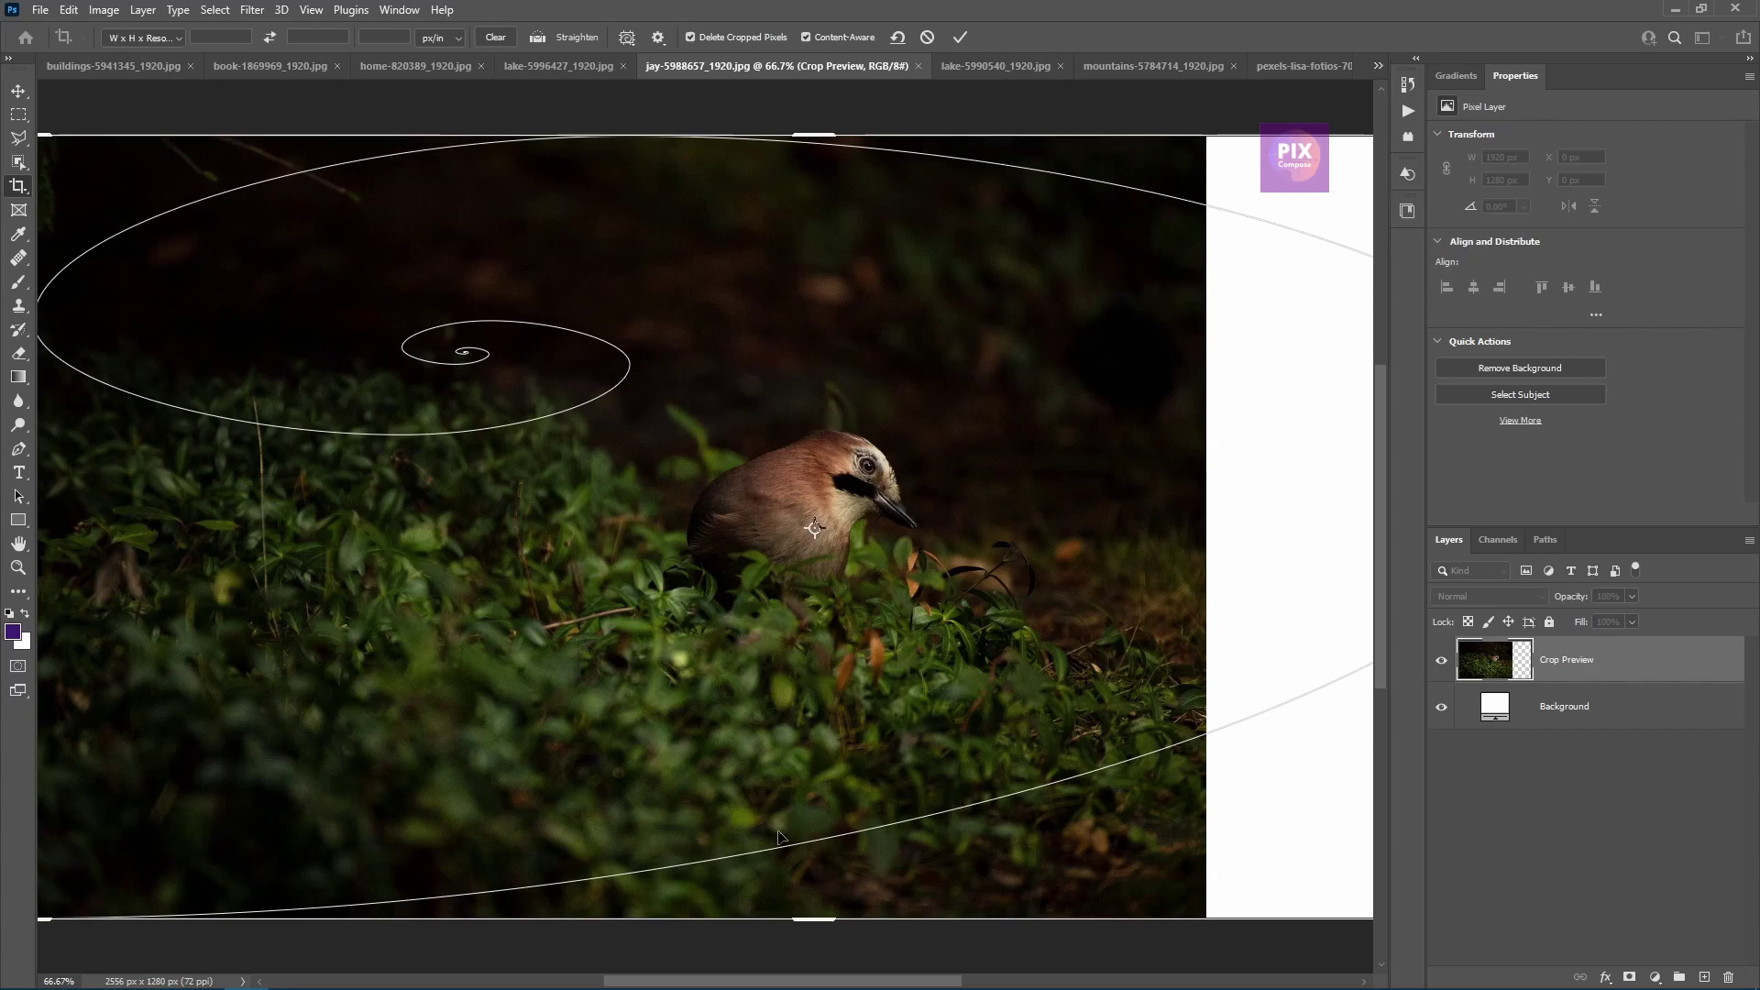
{"action": "left_click_drag", "start_coordinate": [708, 982], "coordinate": [686, 982]}
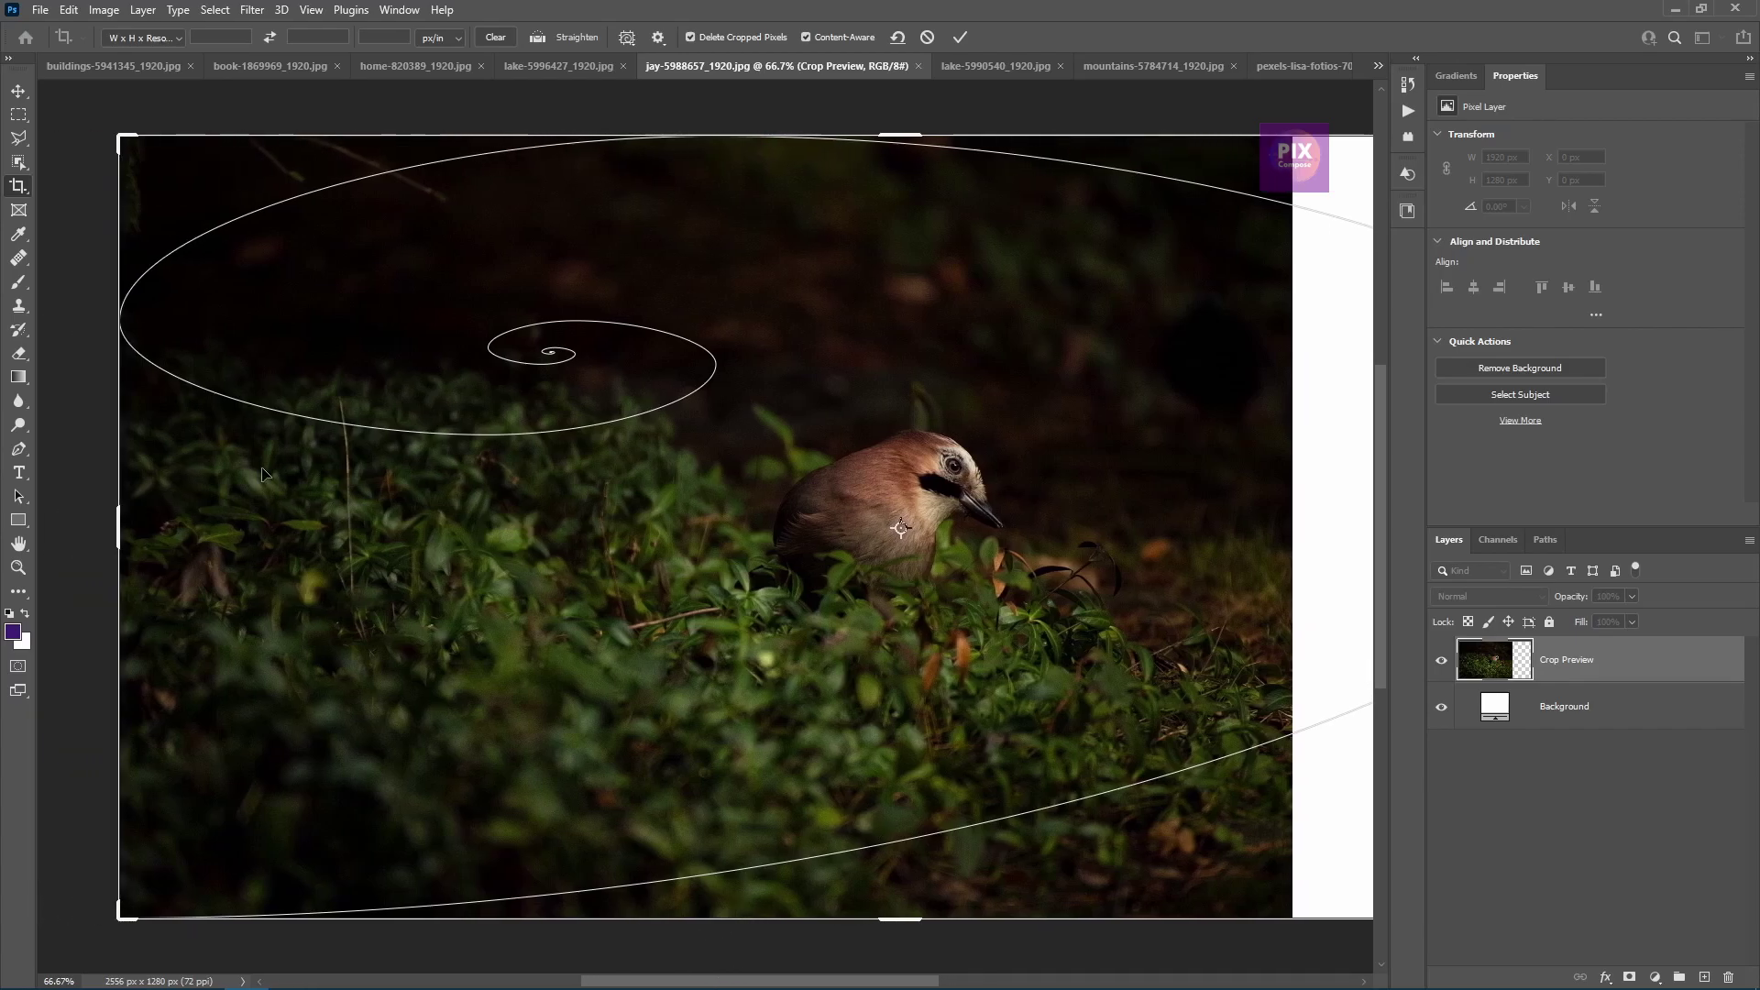
{"action": "mouse_move", "coordinate": [120, 136]}
{"action": "left_mouse_down"}
{"action": "mouse_move", "coordinate": [405, 216]}
{"action": "mouse_move", "coordinate": [298, 346]}
{"action": "mouse_move", "coordinate": [412, 181]}
{"action": "mouse_move", "coordinate": [359, 259]}
{"action": "left_mouse_up"}
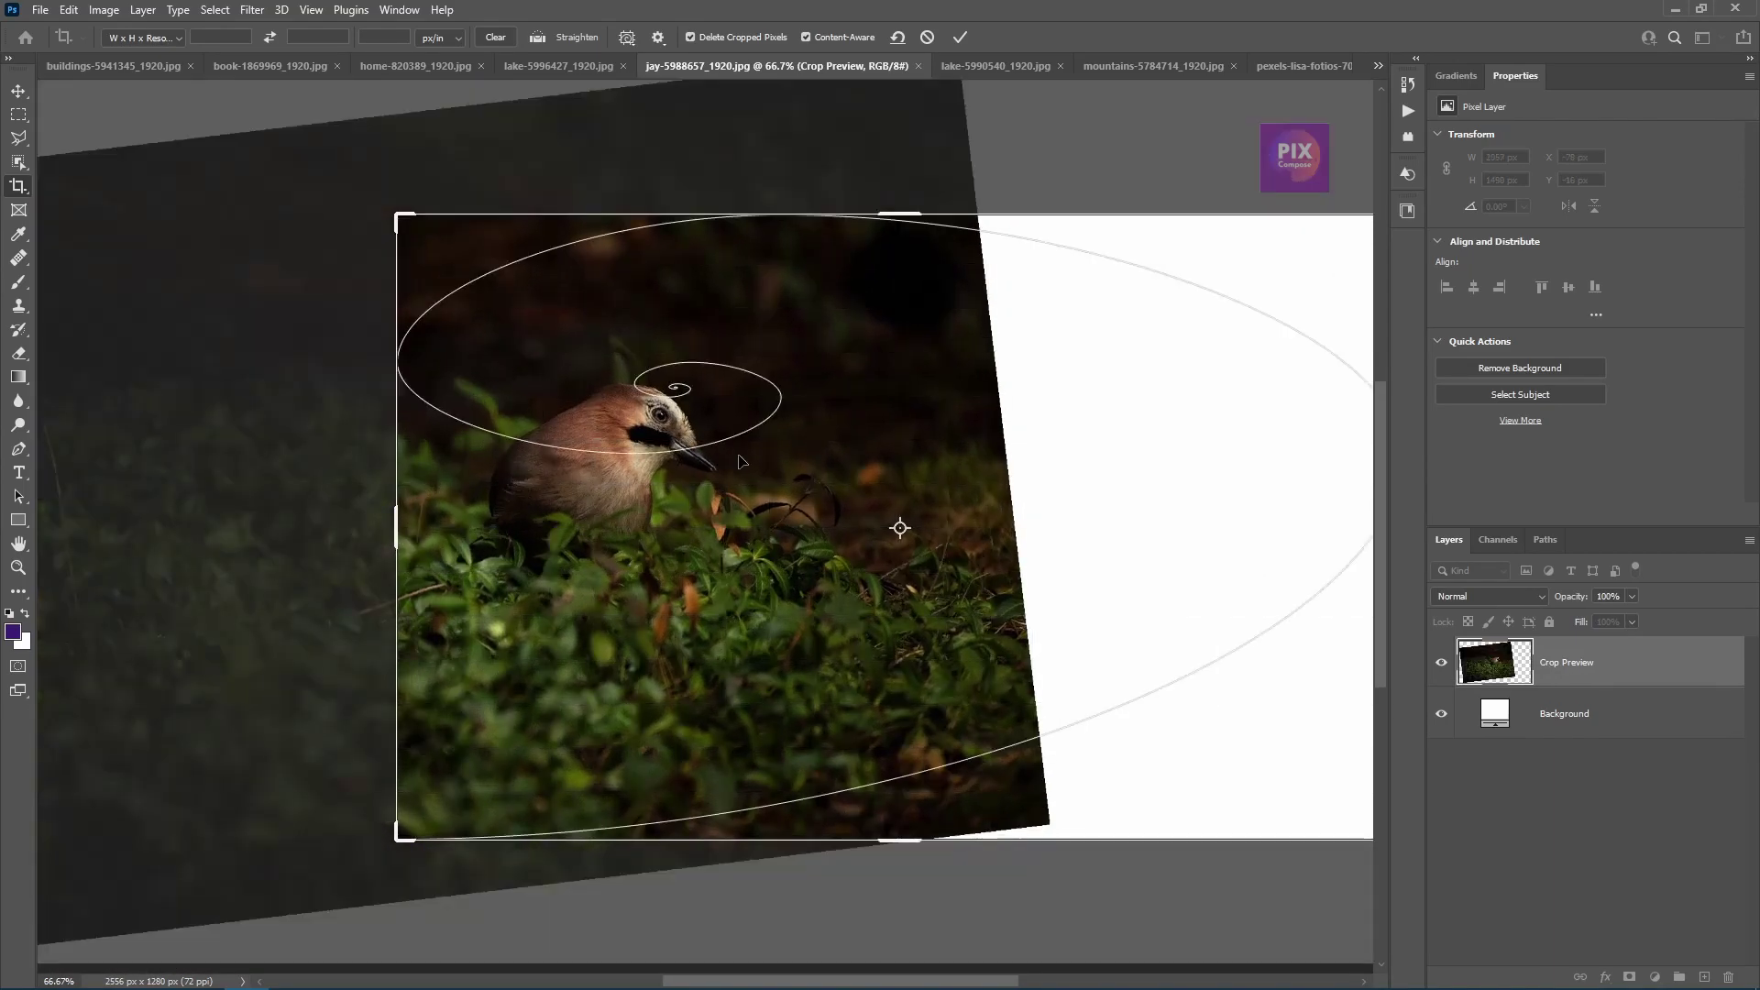
{"action": "mouse_move", "coordinate": [741, 461]}
{"action": "left_mouse_down"}
{"action": "mouse_move", "coordinate": [872, 487]}
{"action": "mouse_move", "coordinate": [873, 443]}
{"action": "mouse_move", "coordinate": [861, 455]}
{"action": "left_mouse_up"}
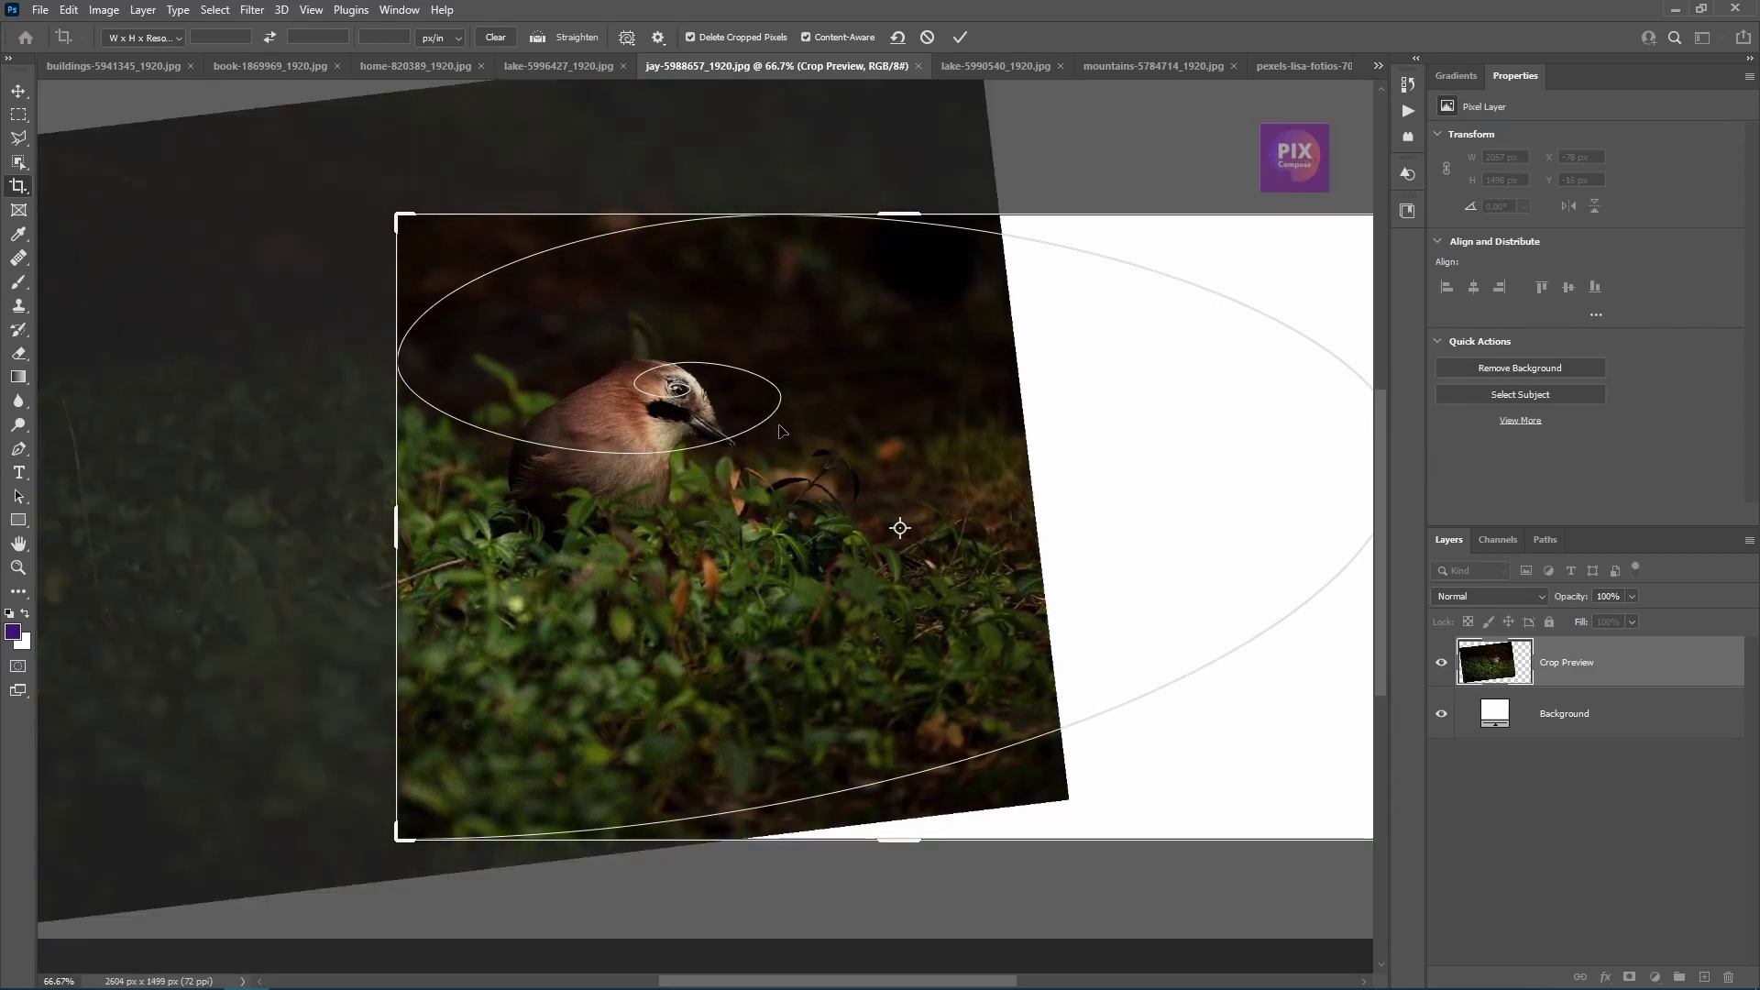
- Commit the golden-spiral crop, leaving the jay photo at 1644 × 1022 px
{"action": "left_click", "coordinate": [958, 38]}
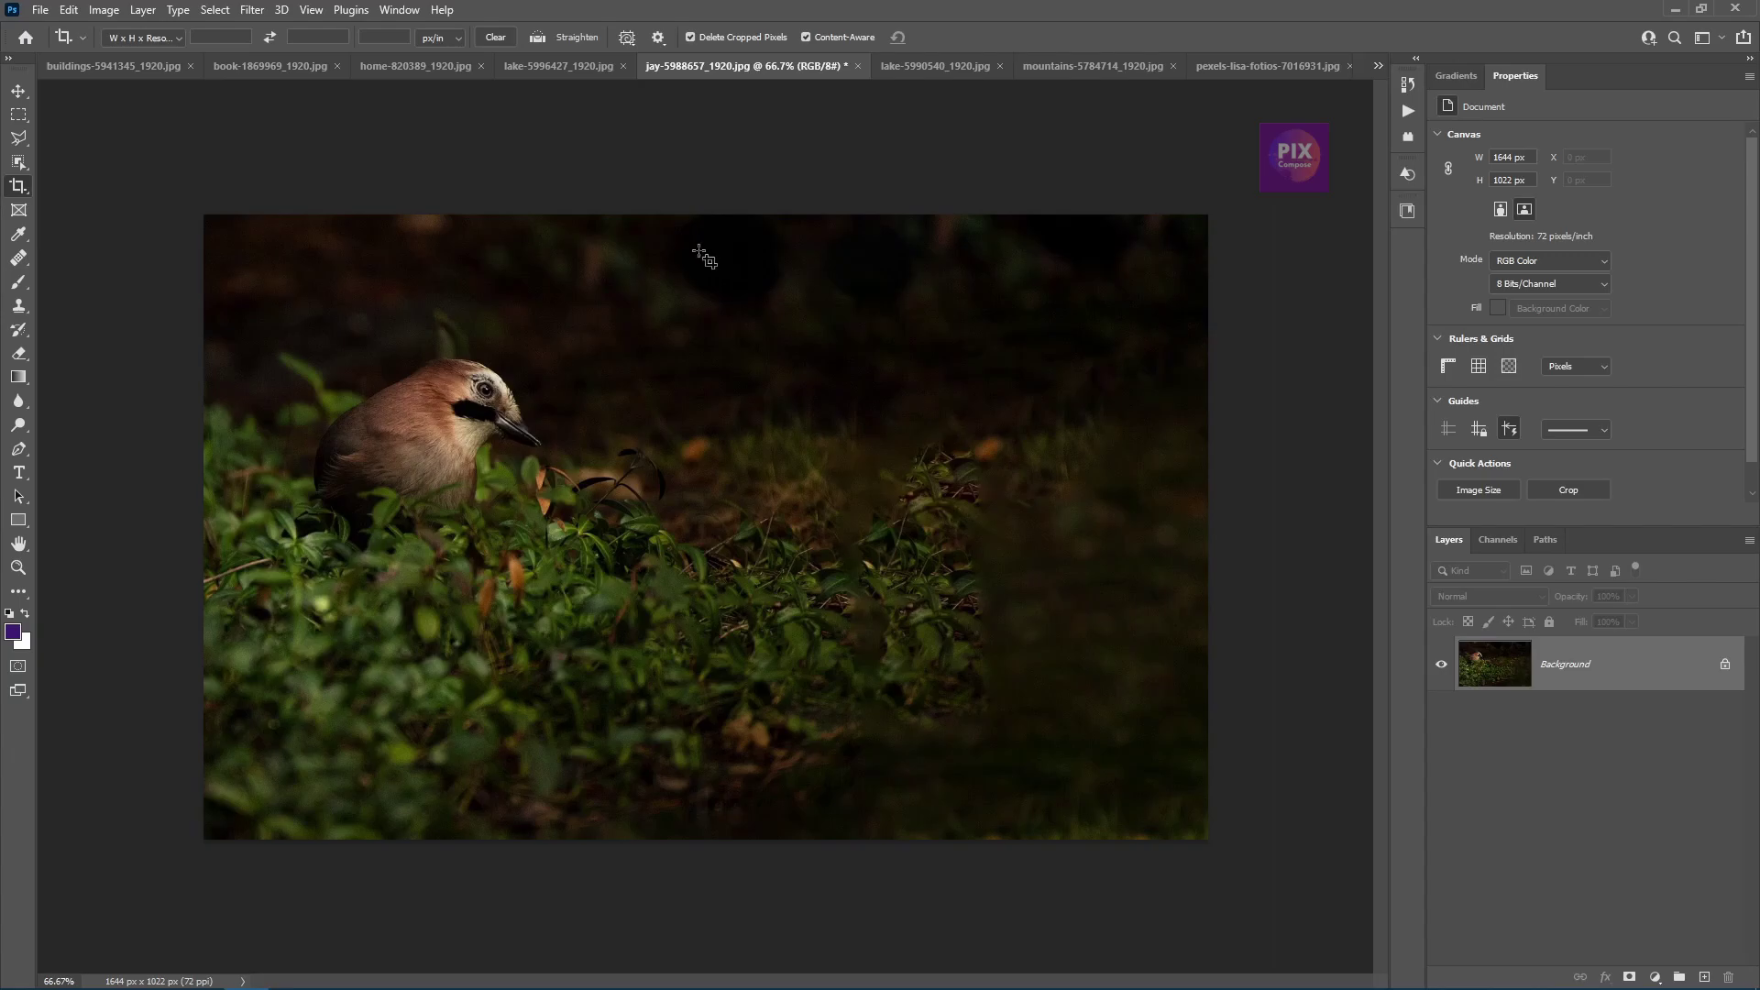
- Switch to book-1869969_1920.jpg, try a crop, and cancel it, keeping 1920 × 1275 px
{"action": "left_click", "coordinate": [559, 66]}
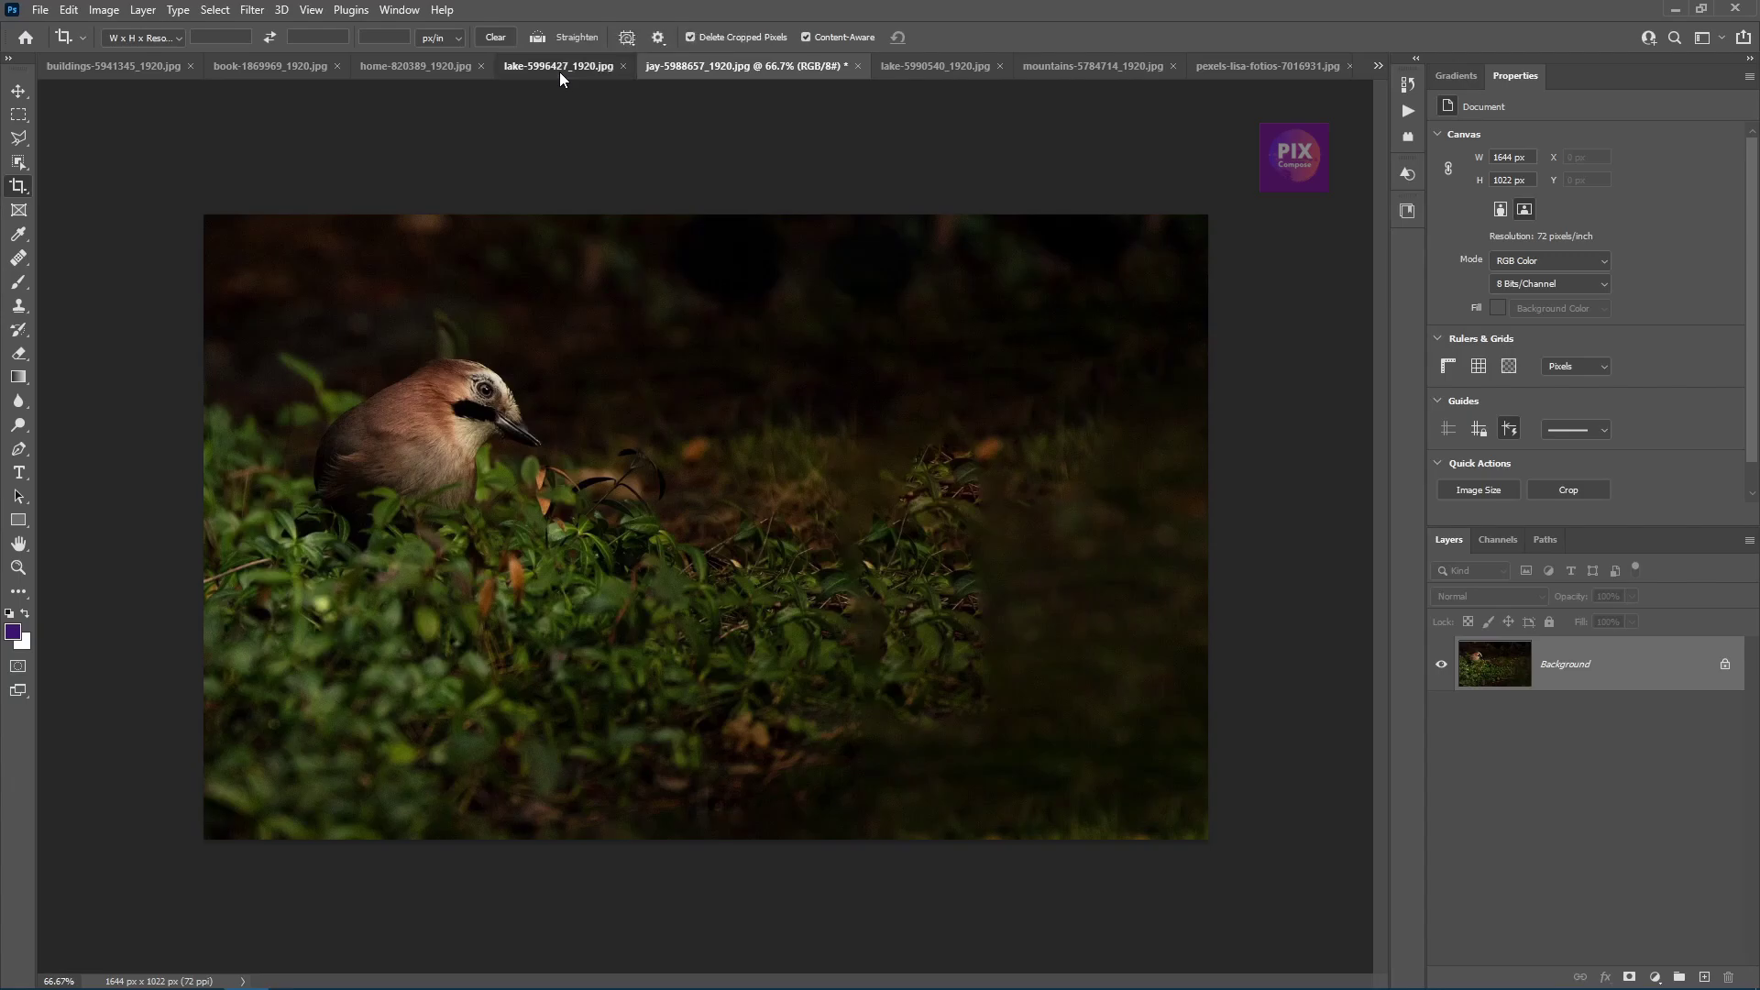
{"action": "left_click", "coordinate": [429, 66]}
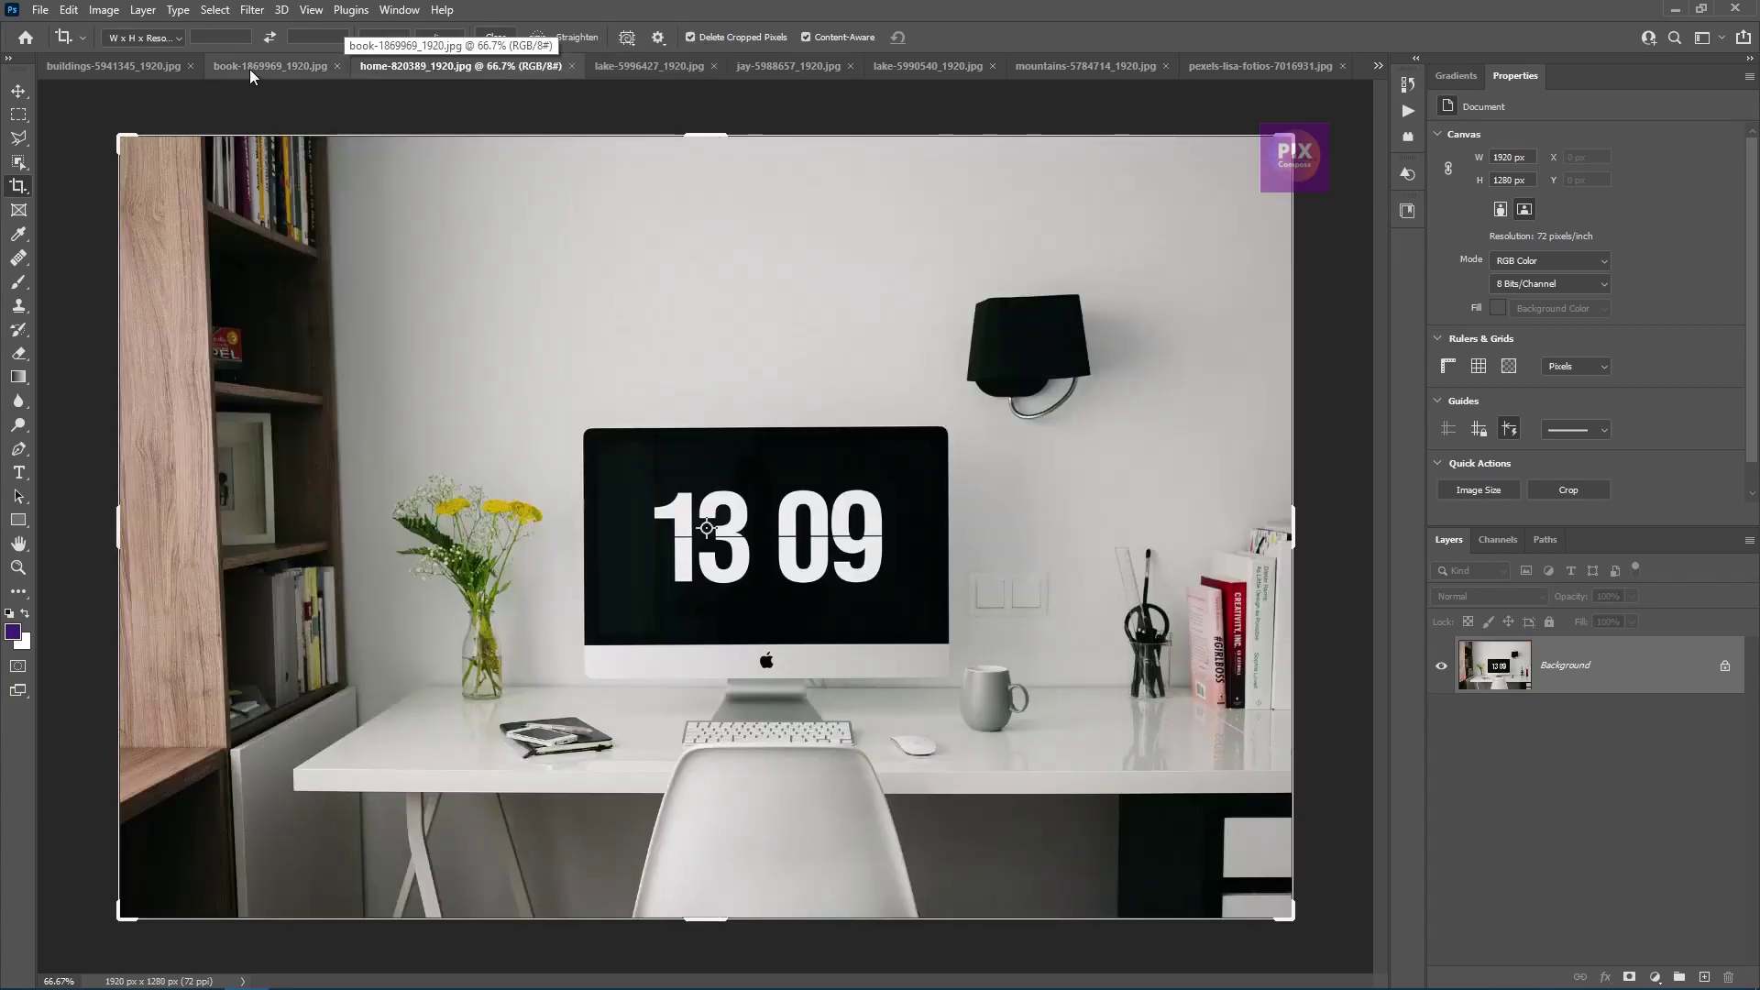
{"action": "left_click", "coordinate": [238, 68]}
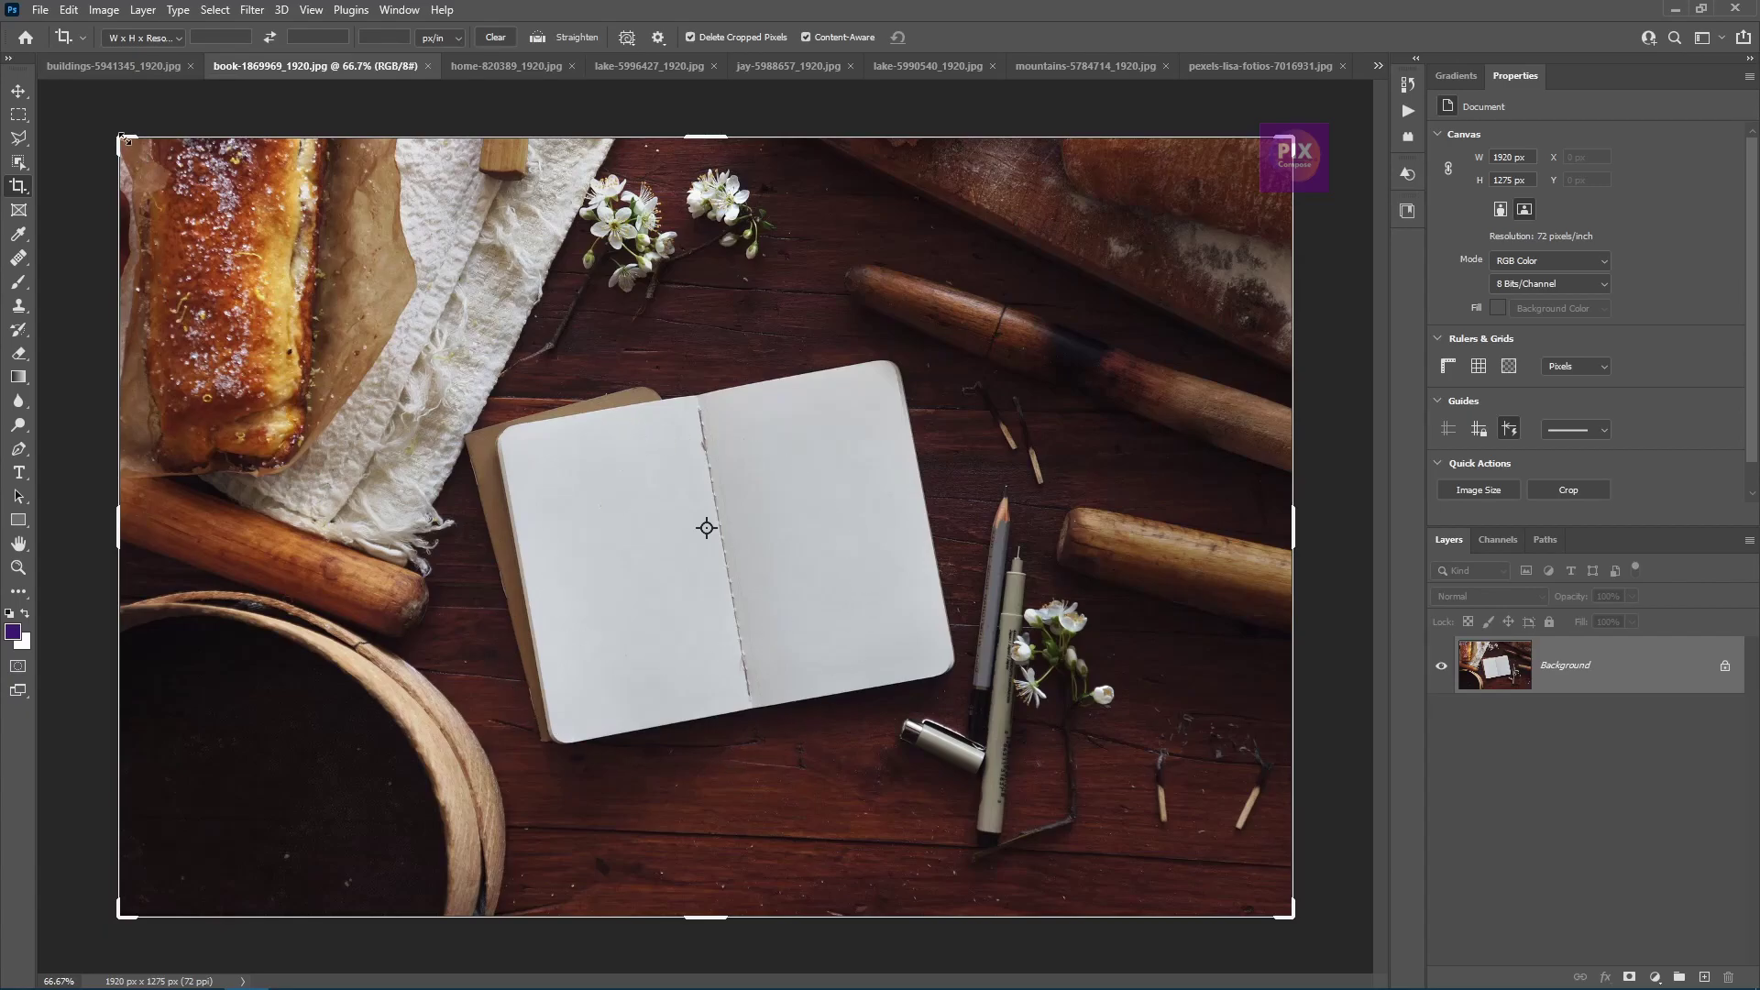
{"action": "mouse_move", "coordinate": [120, 139]}
{"action": "left_mouse_down"}
{"action": "mouse_move", "coordinate": [316, 267]}
{"action": "mouse_move", "coordinate": [253, 240]}
{"action": "left_mouse_up"}
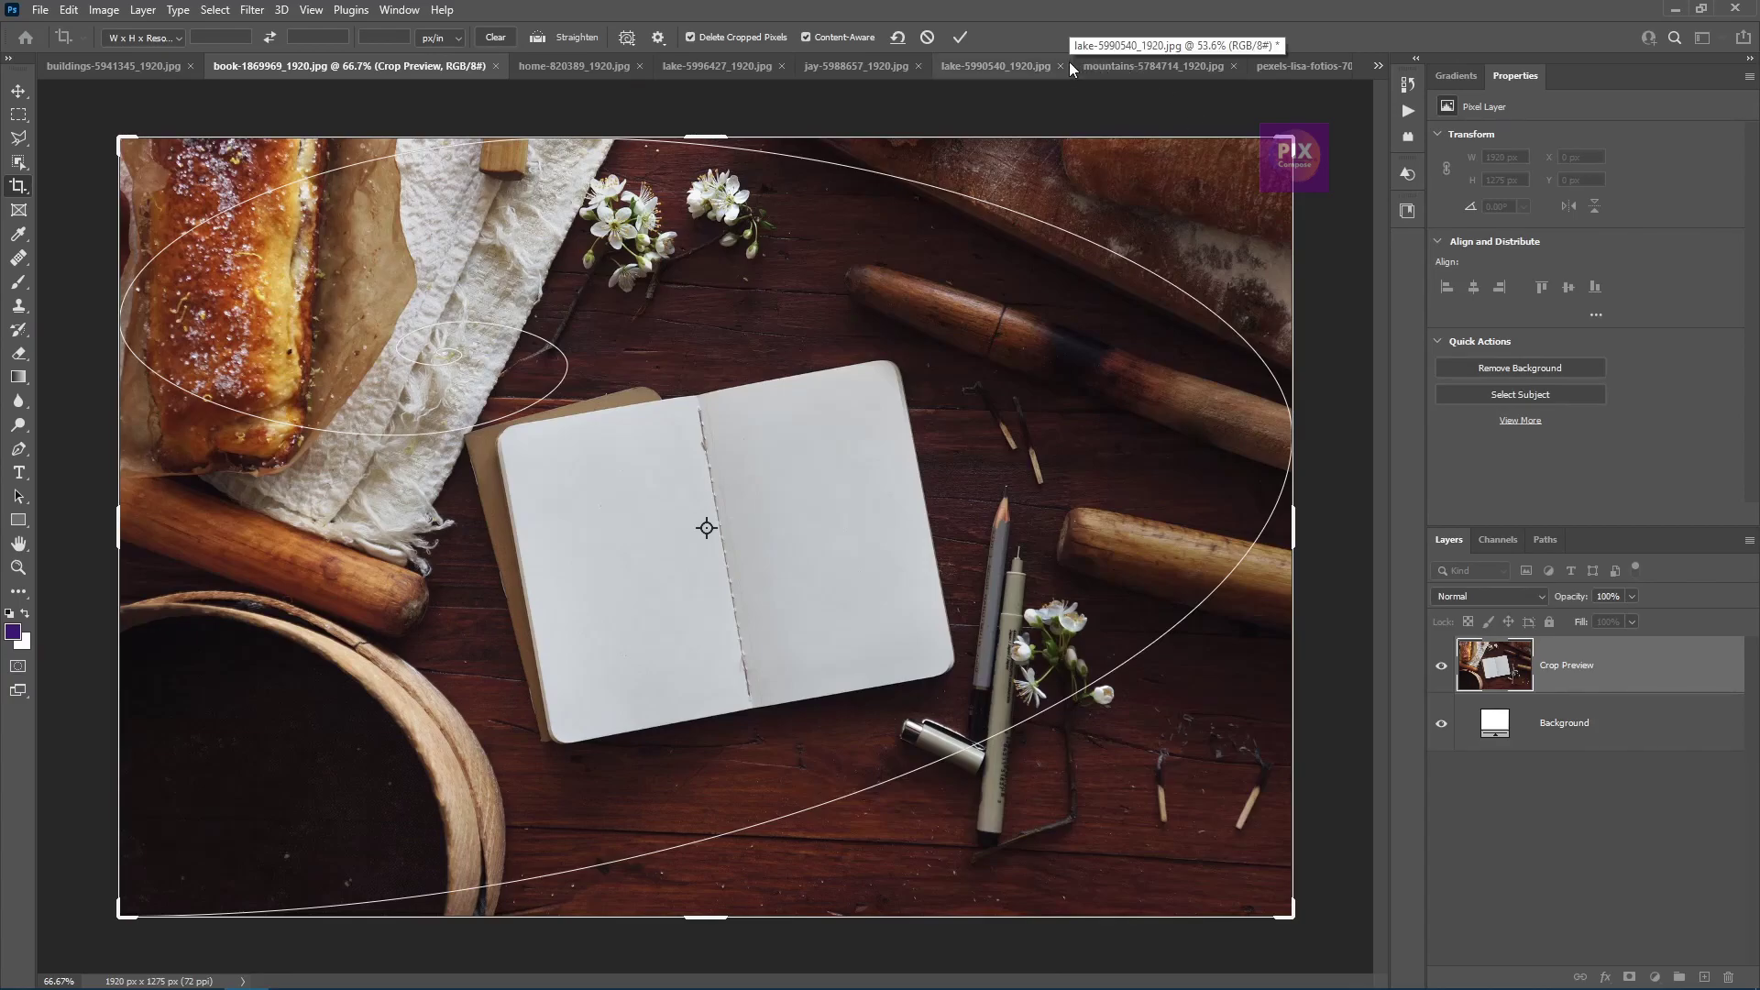
{"action": "left_click", "coordinate": [927, 43]}
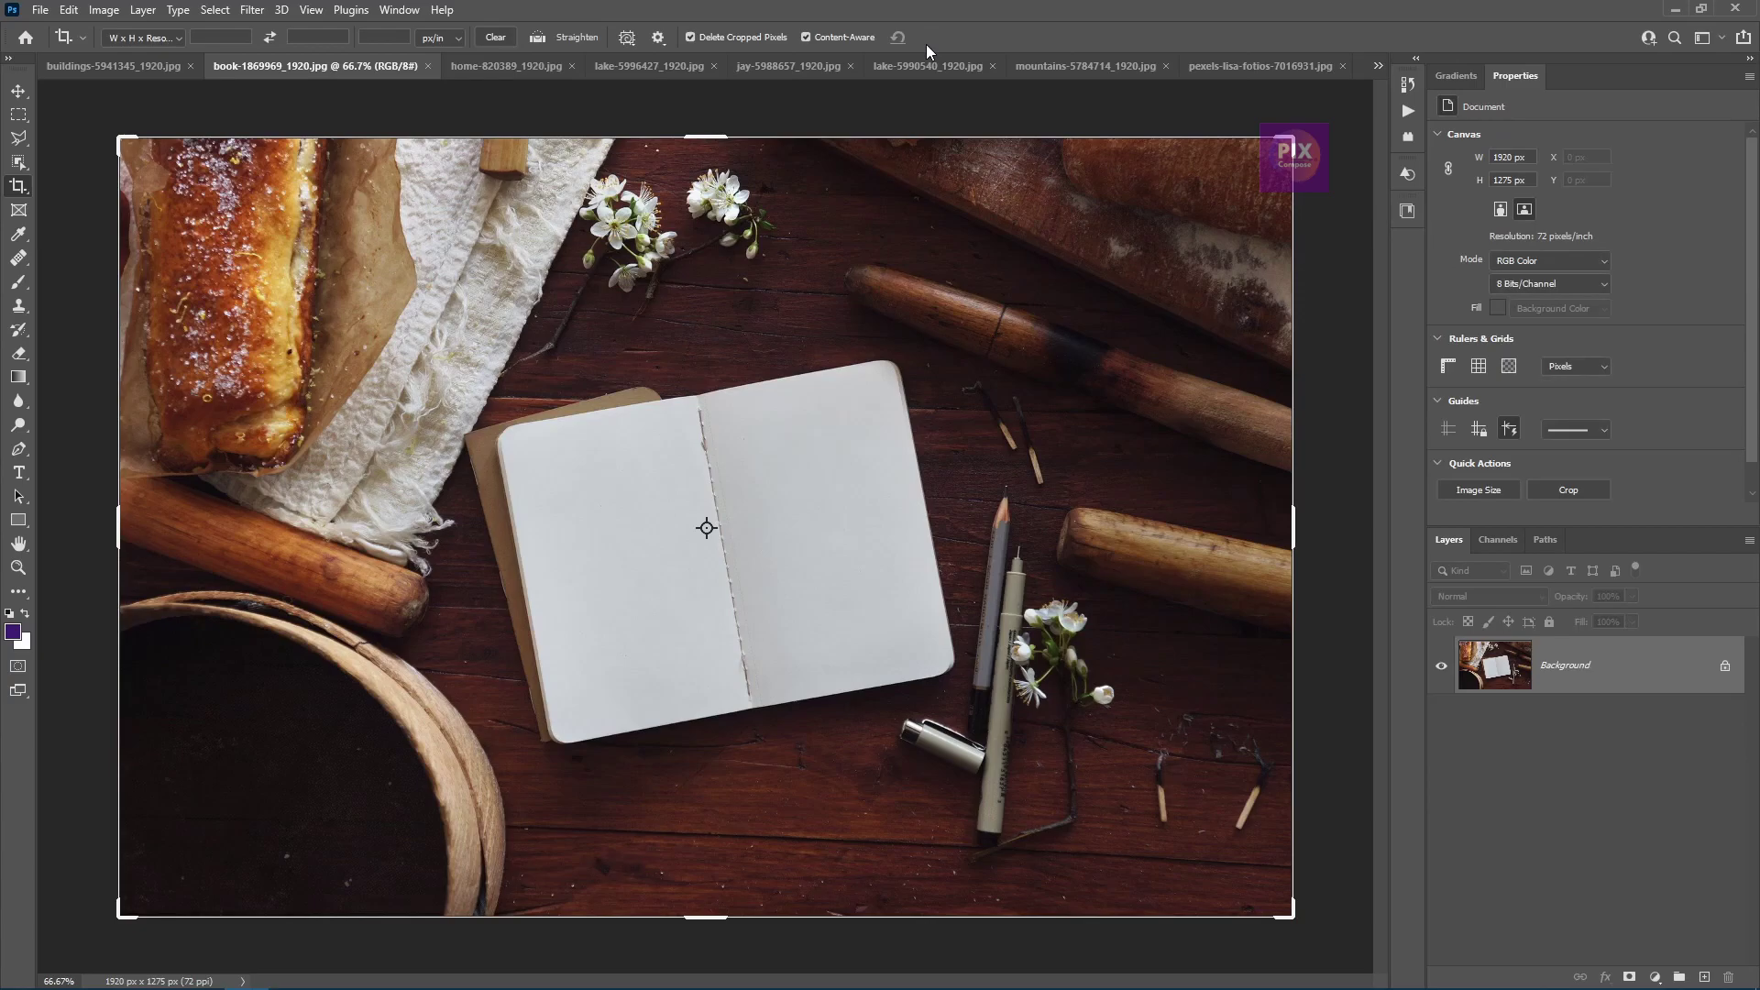
- Select the Perspective Crop Tool and draw a crop box around the notebook
{"action": "left_click", "coordinate": [19, 189]}
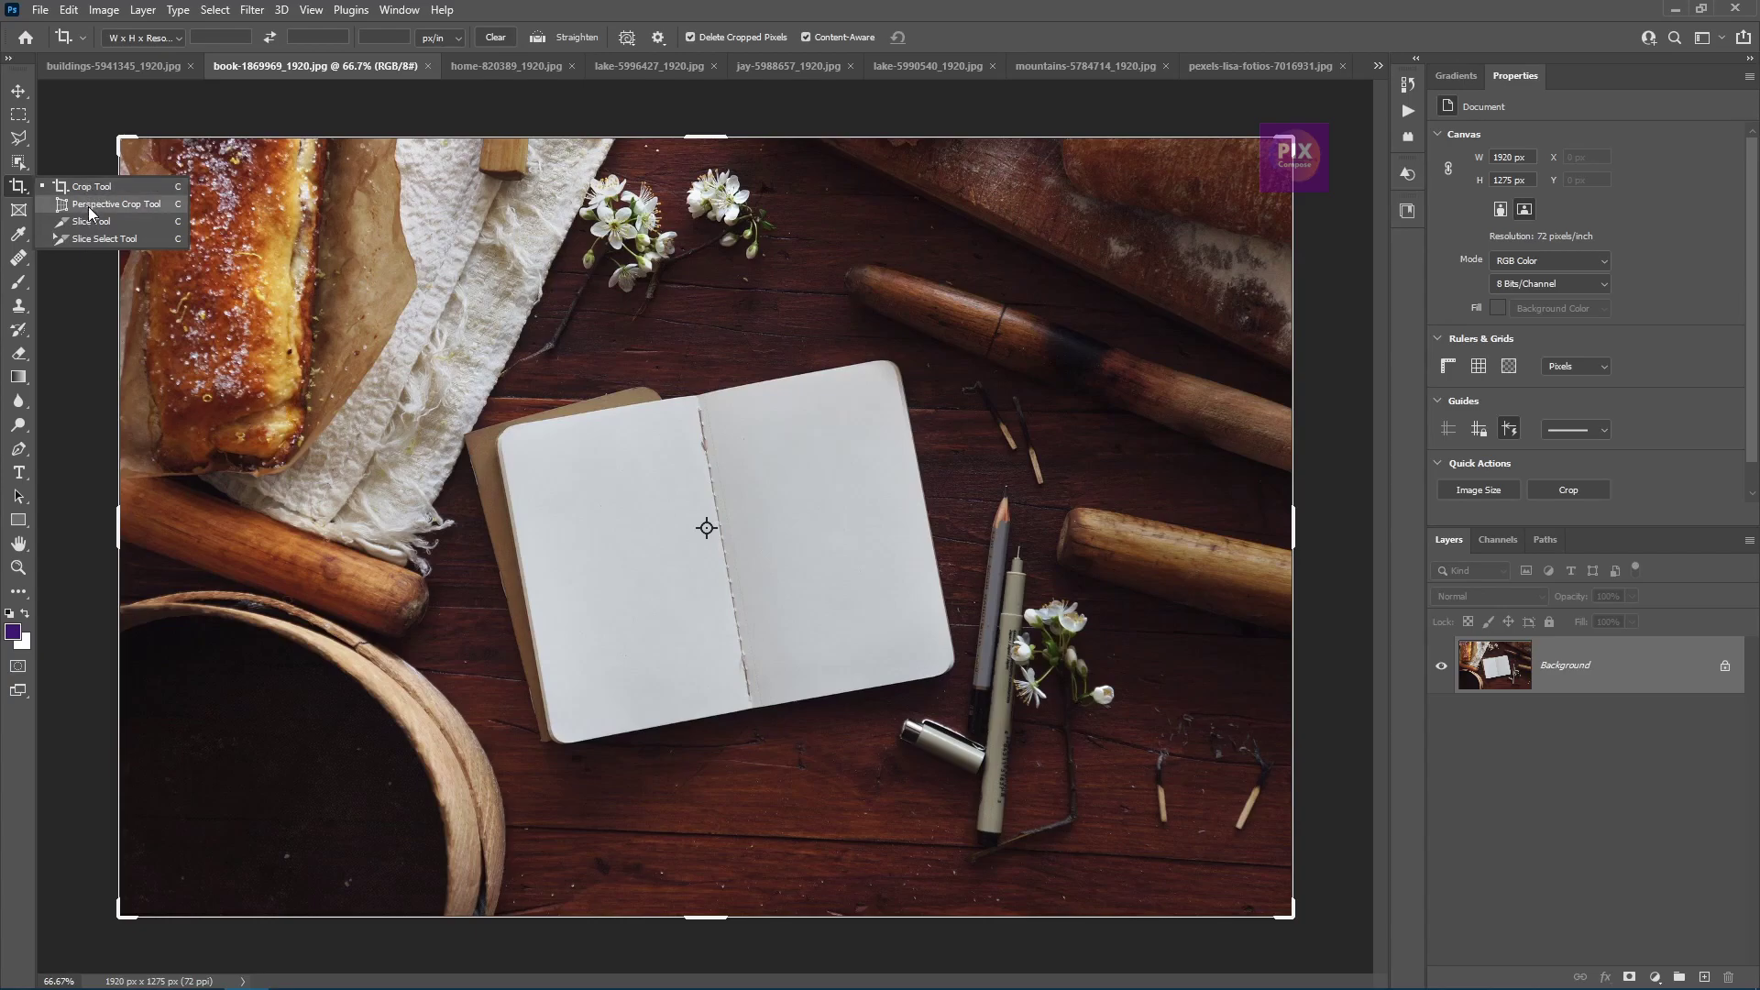
{"action": "left_click", "coordinate": [89, 205]}
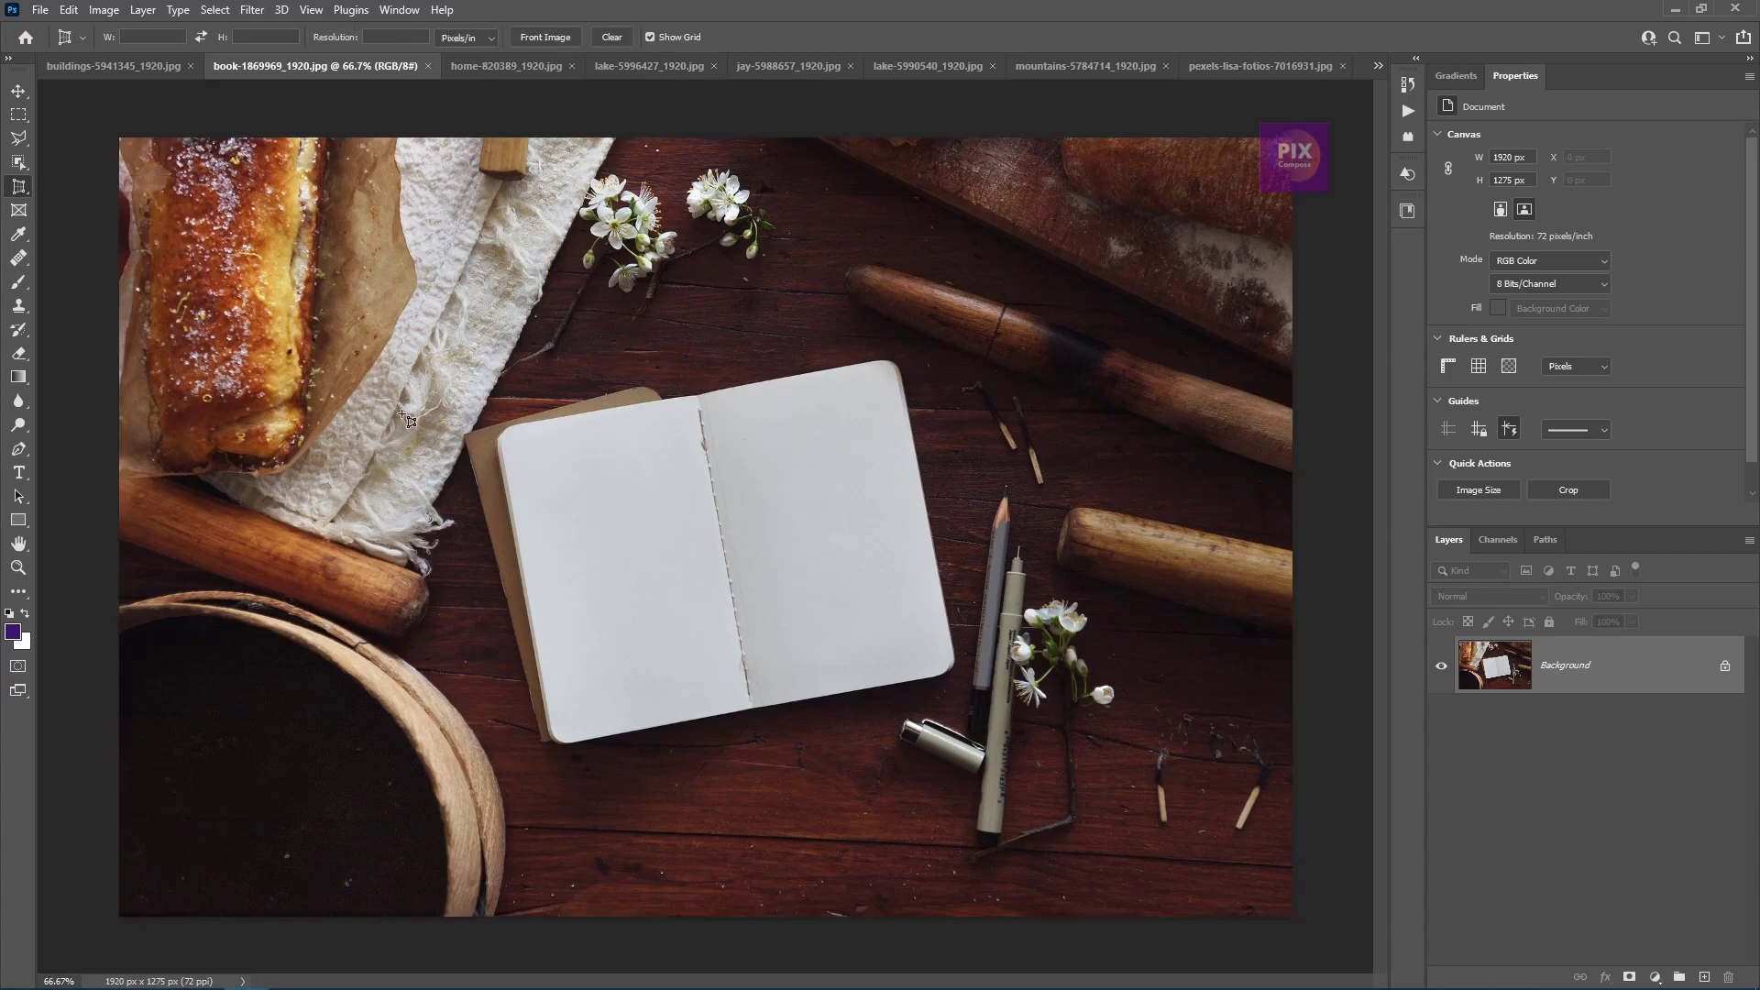
{"action": "mouse_move", "coordinate": [430, 376]}
{"action": "left_mouse_down"}
{"action": "mouse_move", "coordinate": [684, 519]}
{"action": "mouse_move", "coordinate": [1007, 754]}
{"action": "left_mouse_up"}
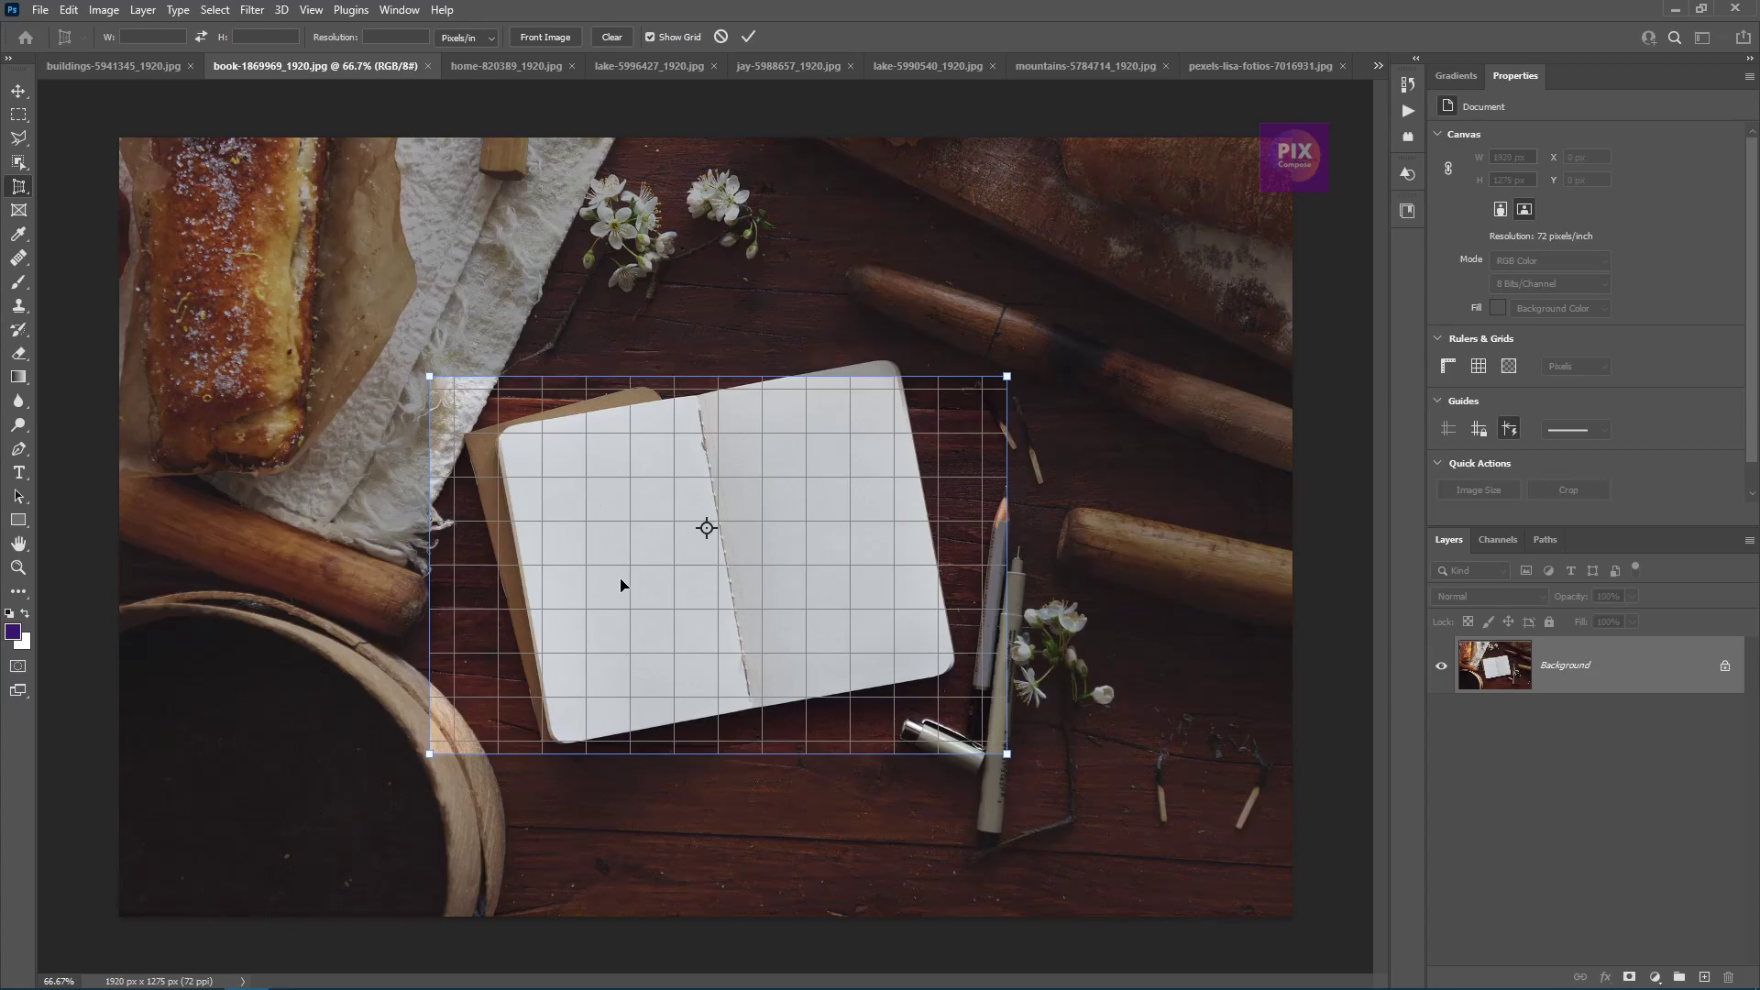
{"action": "key", "text": "ctrl+plus"}
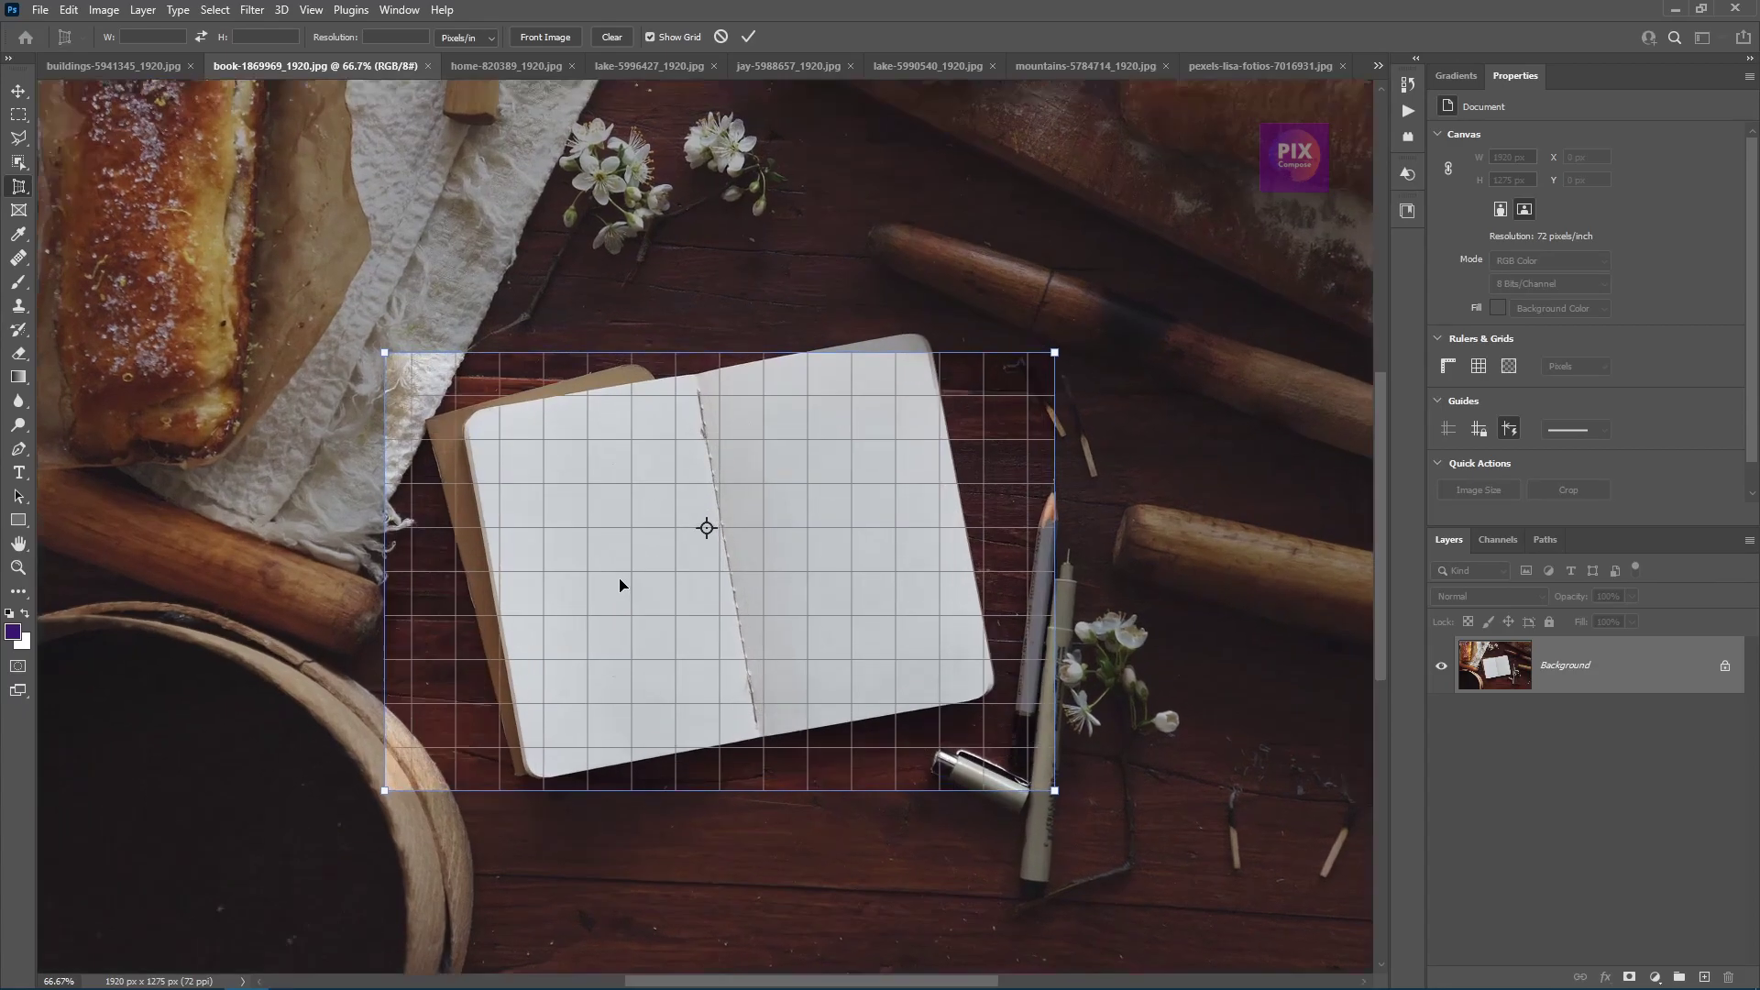
{"action": "key", "text": "ctrl+plus"}
{"action": "key", "text": "ctrl+minus"}
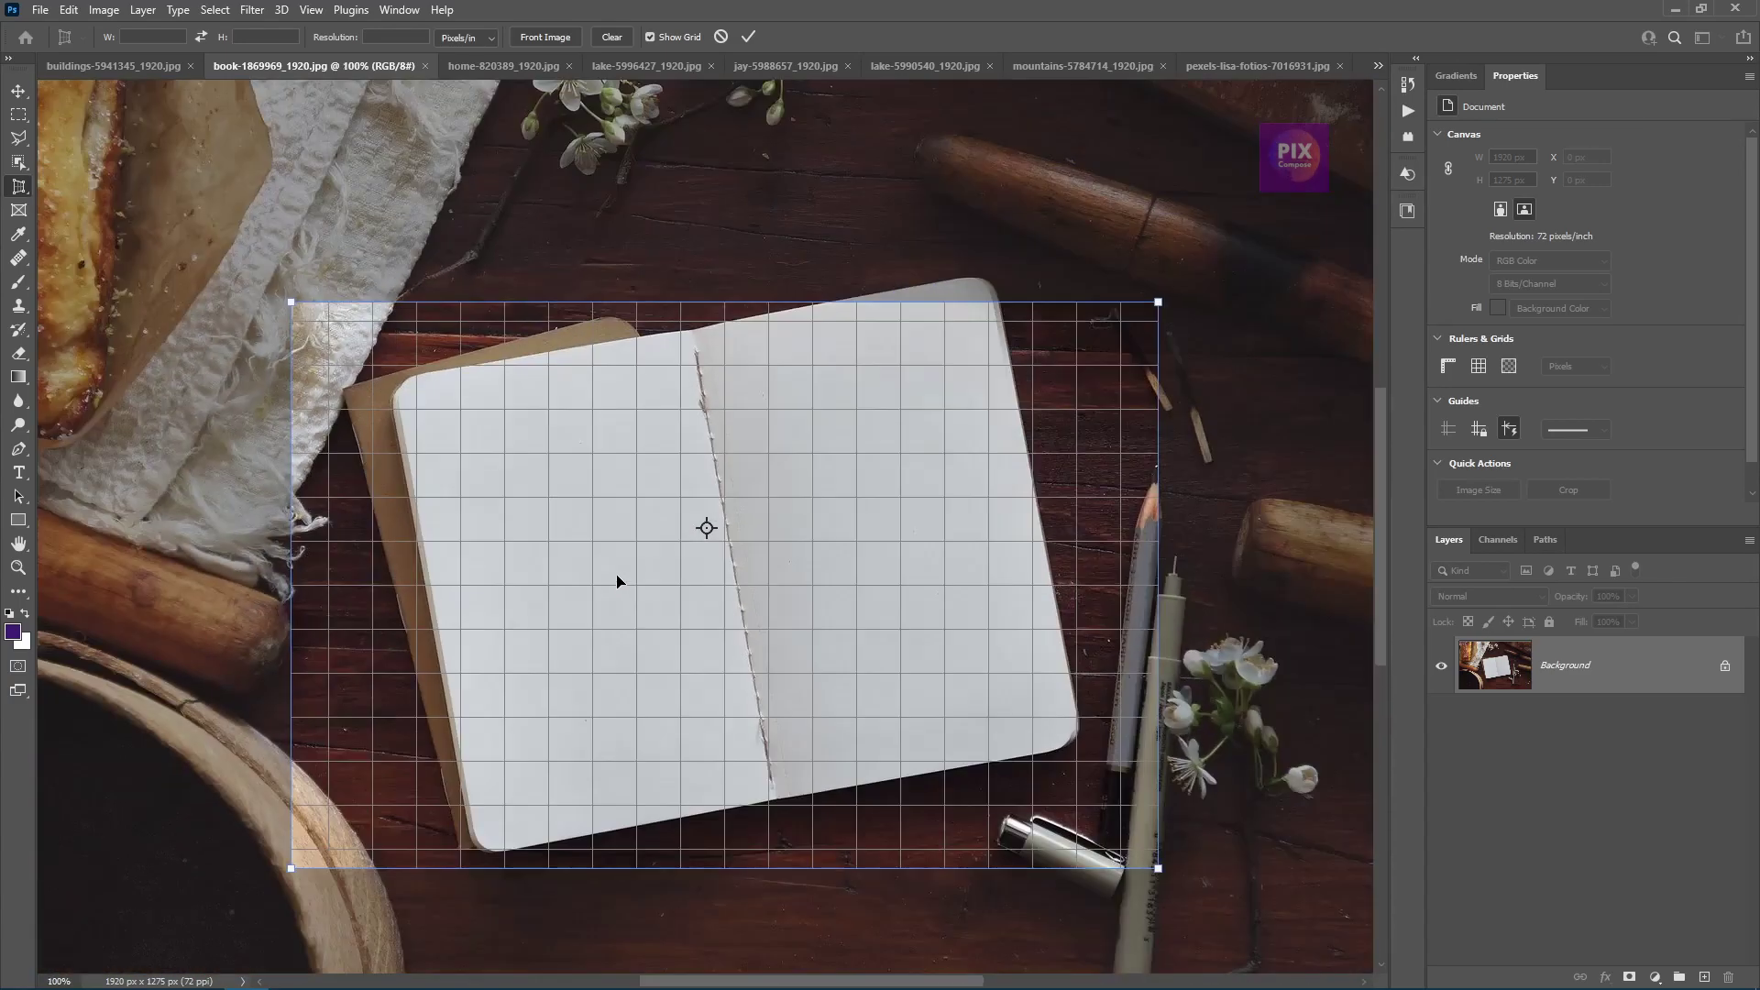
- Pin the perspective grid's four corners onto the notebook's open page corners
{"action": "mouse_move", "coordinate": [291, 302]}
{"action": "left_mouse_down"}
{"action": "mouse_move", "coordinate": [338, 374]}
{"action": "mouse_move", "coordinate": [398, 379]}
{"action": "left_mouse_up"}
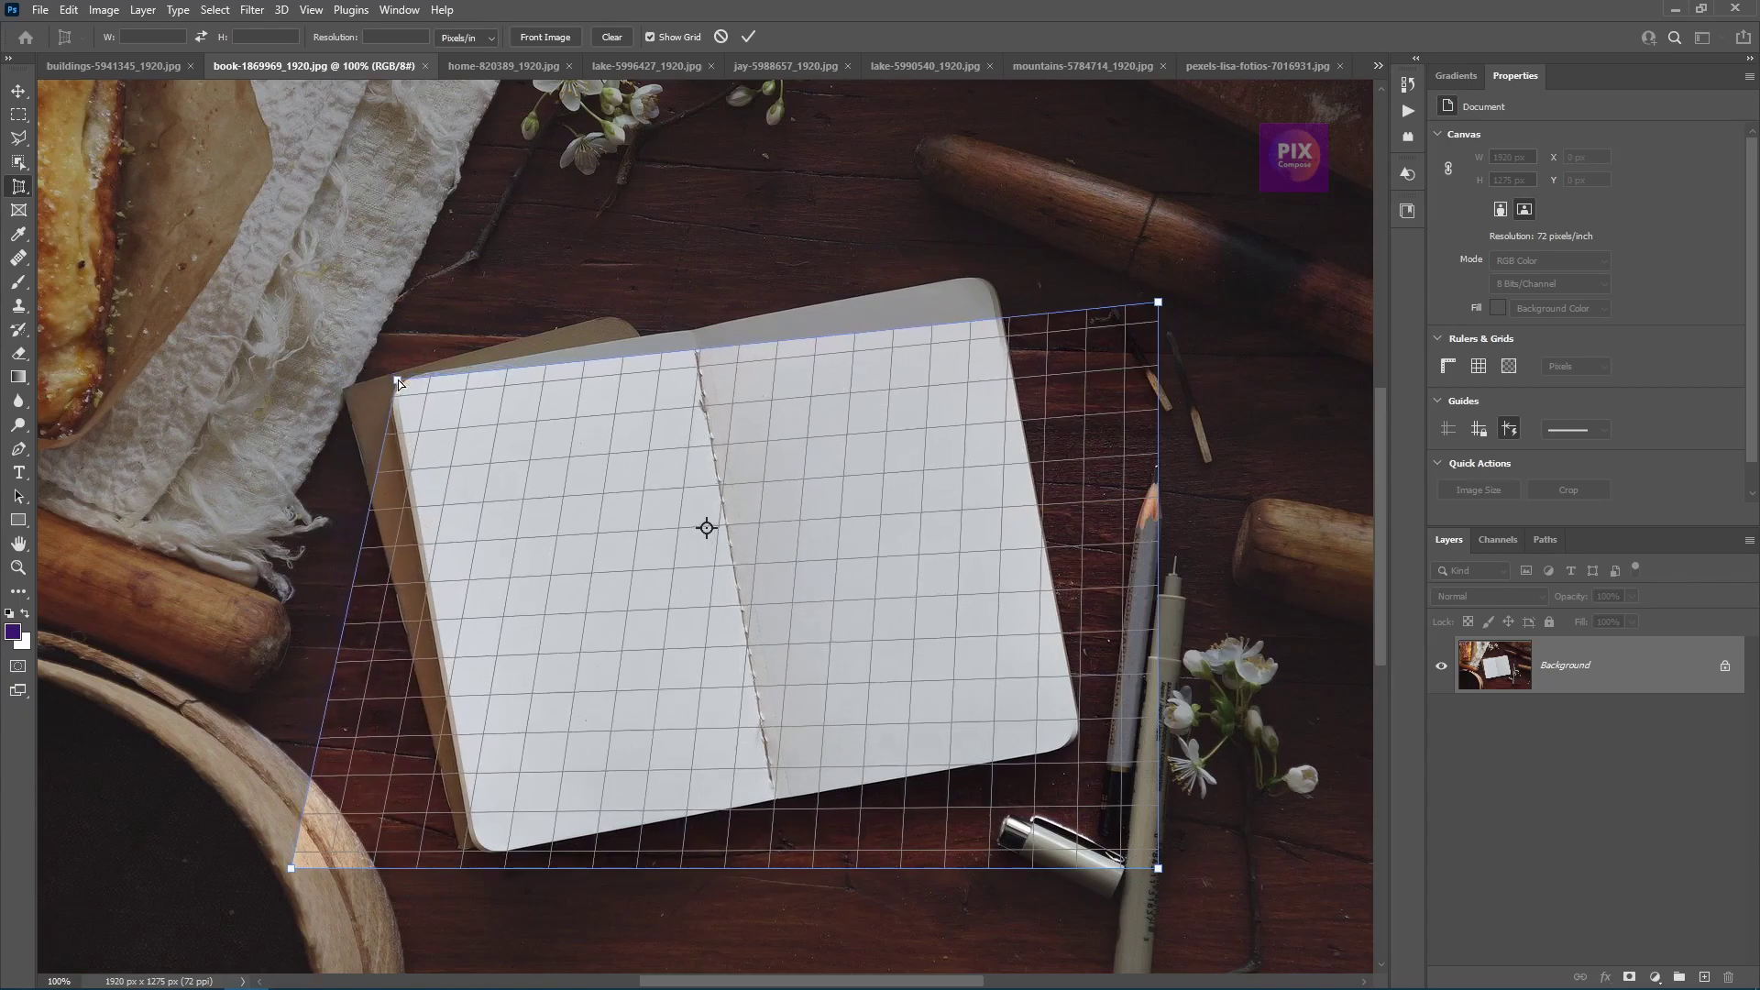
{"action": "left_click_drag", "start_coordinate": [1158, 304], "coordinate": [991, 277]}
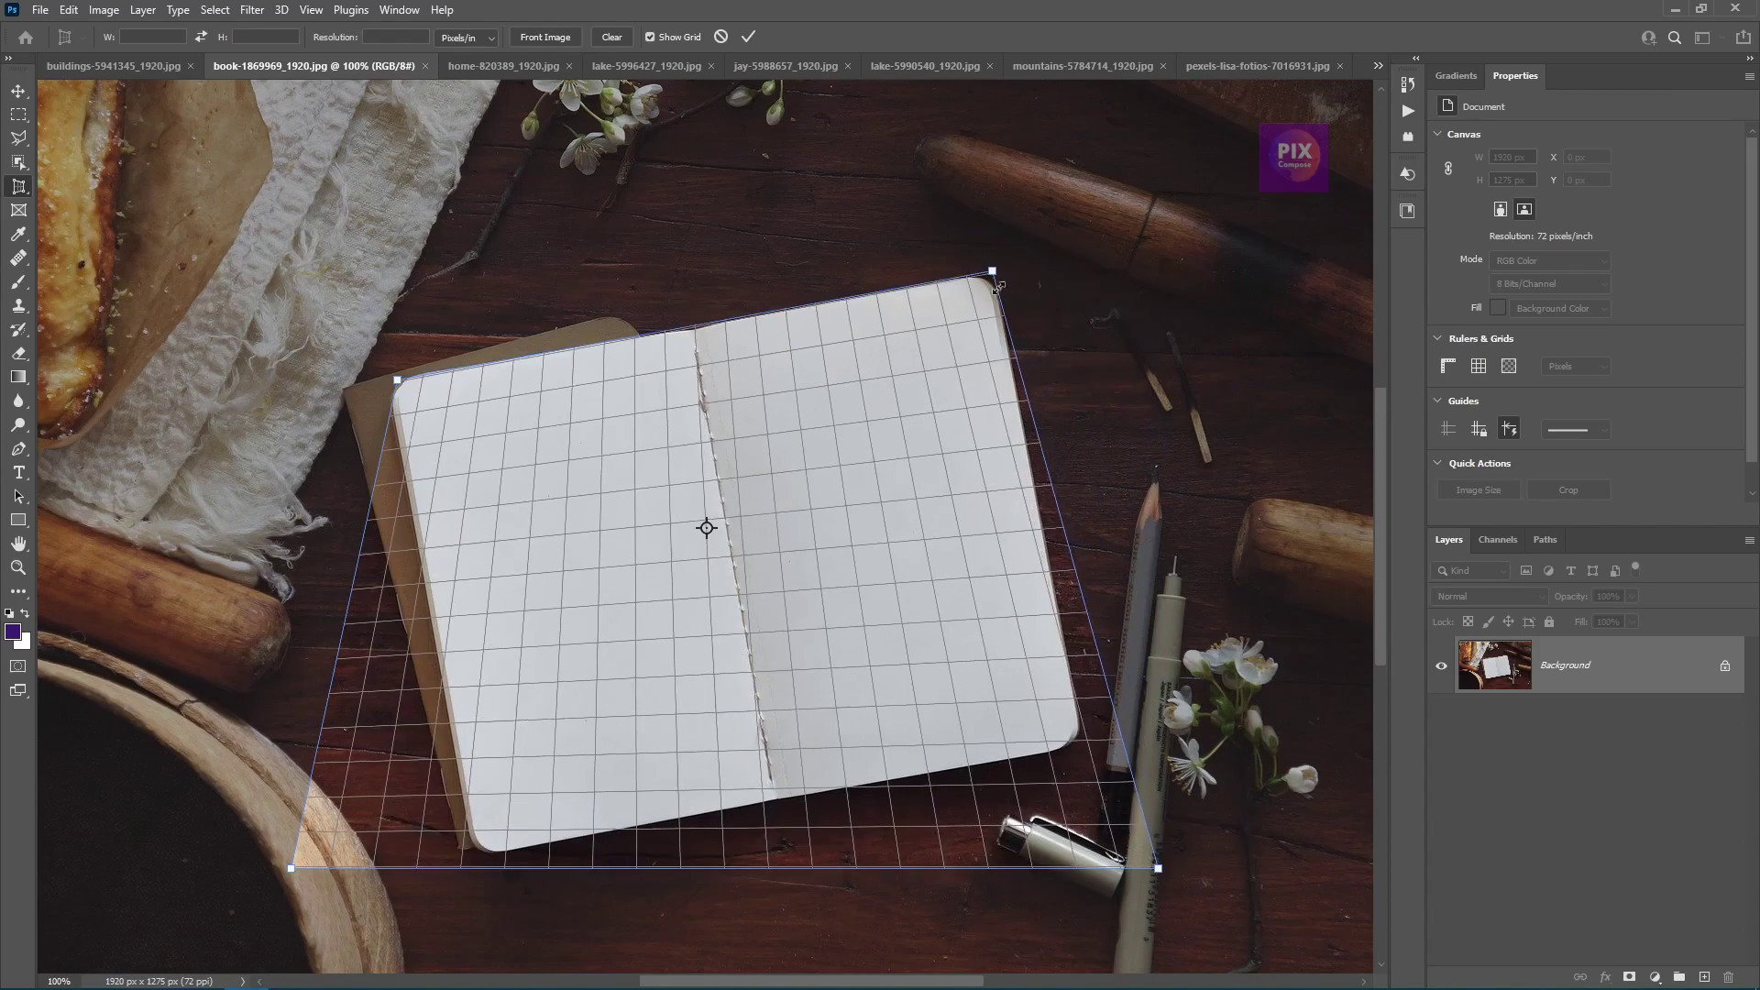
{"action": "left_click_drag", "start_coordinate": [1157, 868], "coordinate": [1087, 748]}
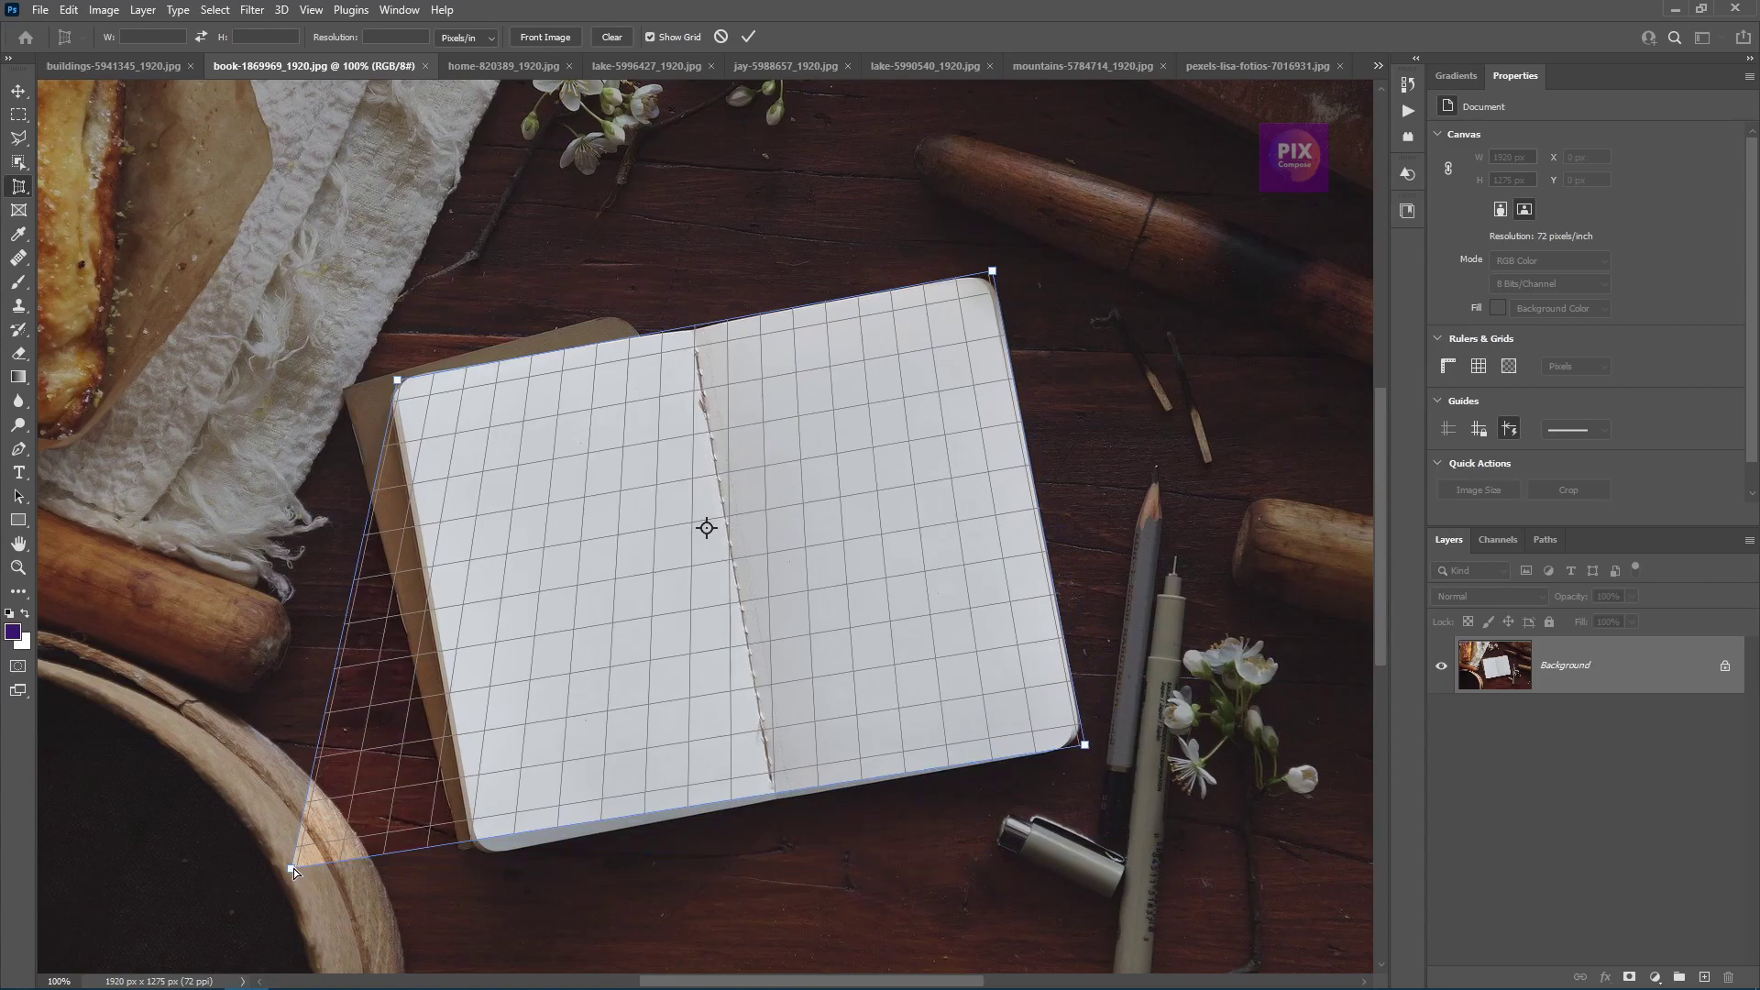
{"action": "left_click_drag", "start_coordinate": [298, 874], "coordinate": [476, 859]}
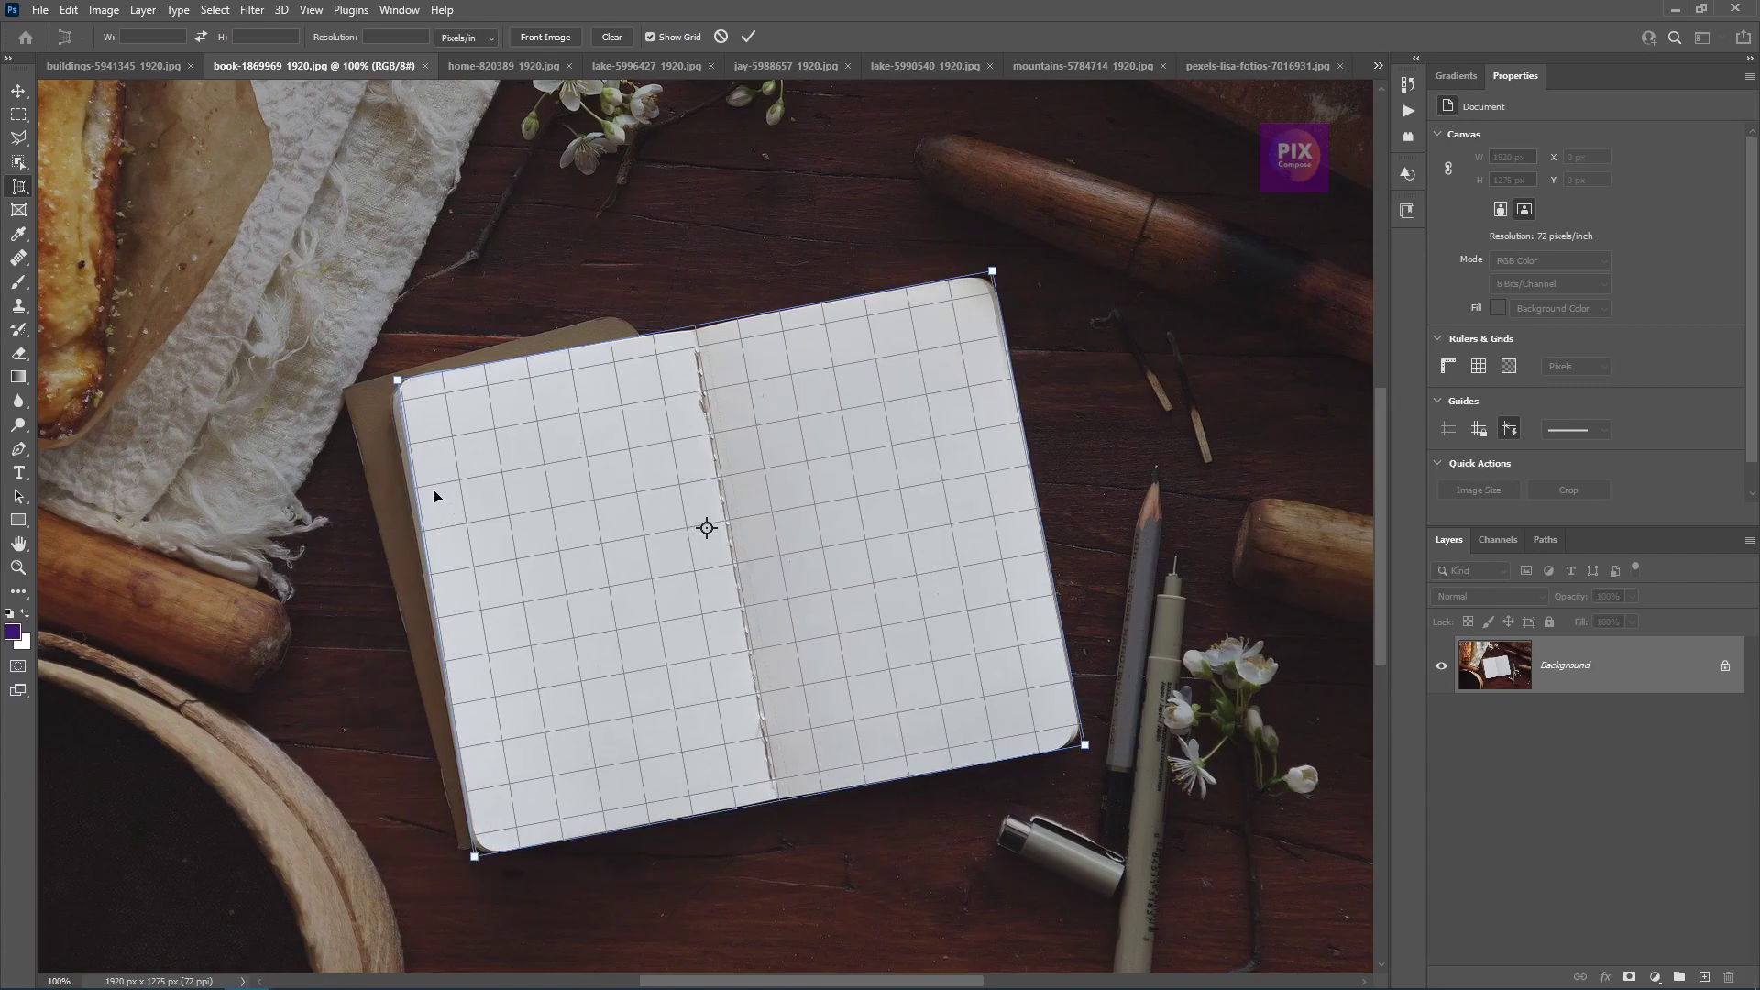
{"action": "left_click_drag", "start_coordinate": [397, 380], "coordinate": [386, 382]}
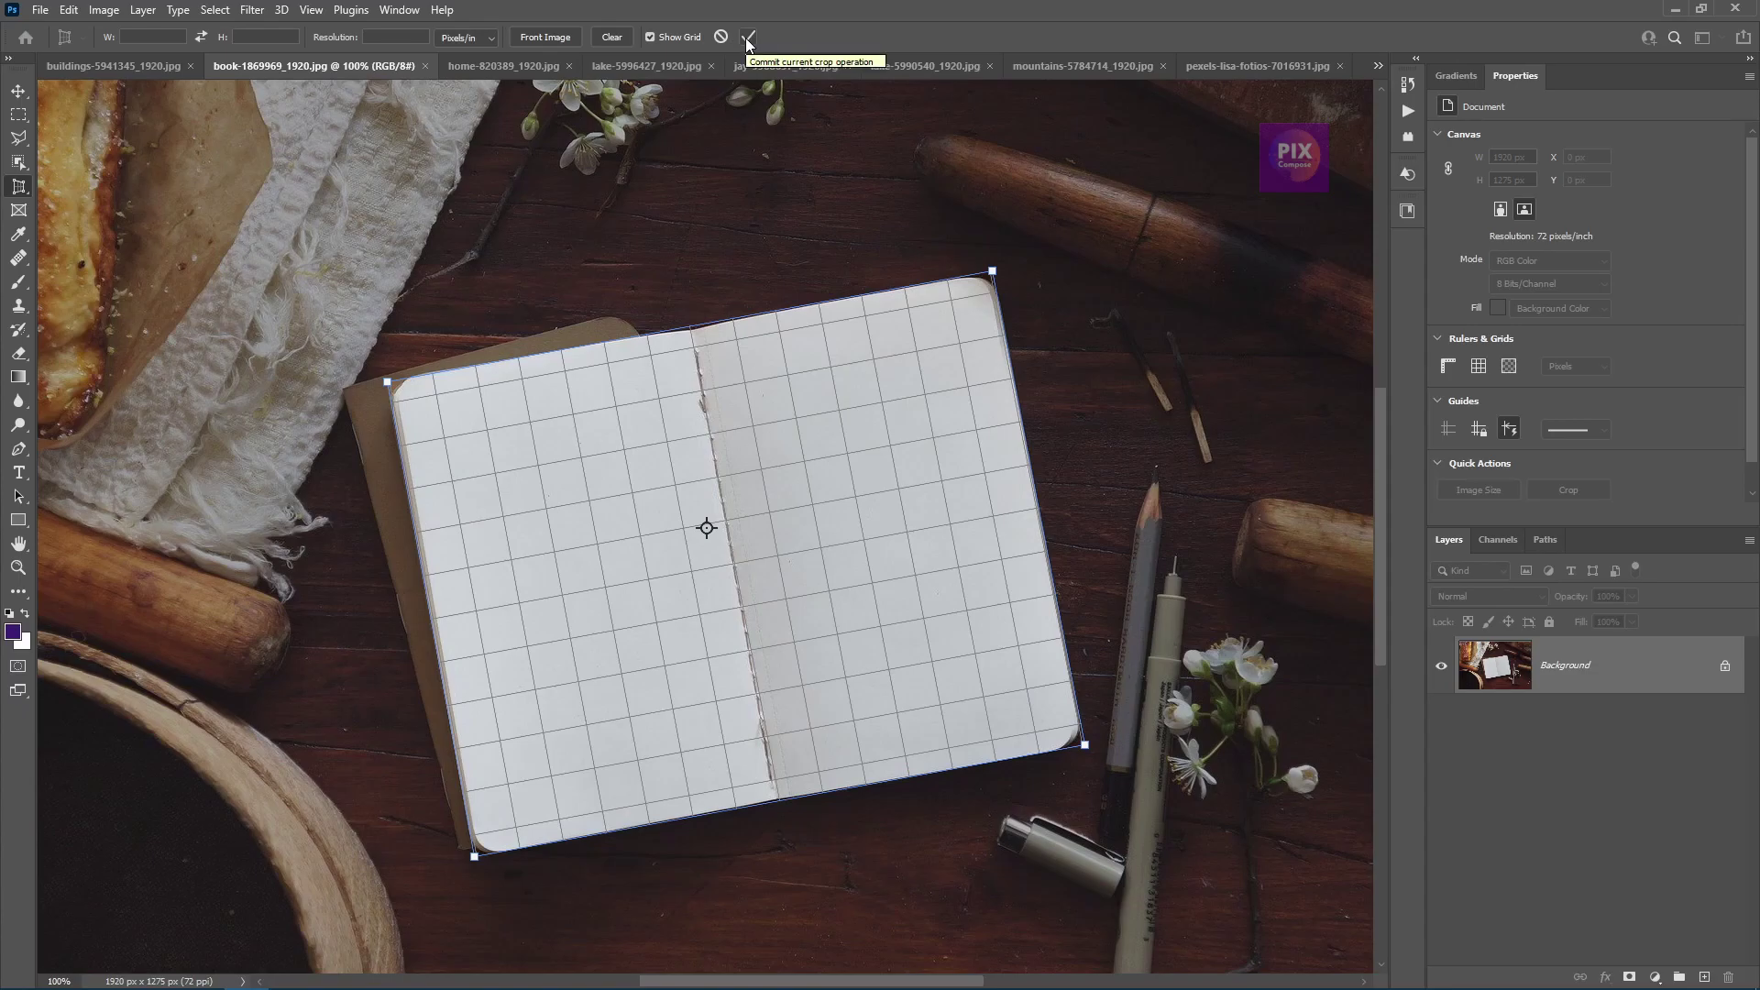
- Commit the perspective crop, flattening the notebook pages into a straight-on 678 × 529 px image
{"action": "left_click", "coordinate": [747, 40]}
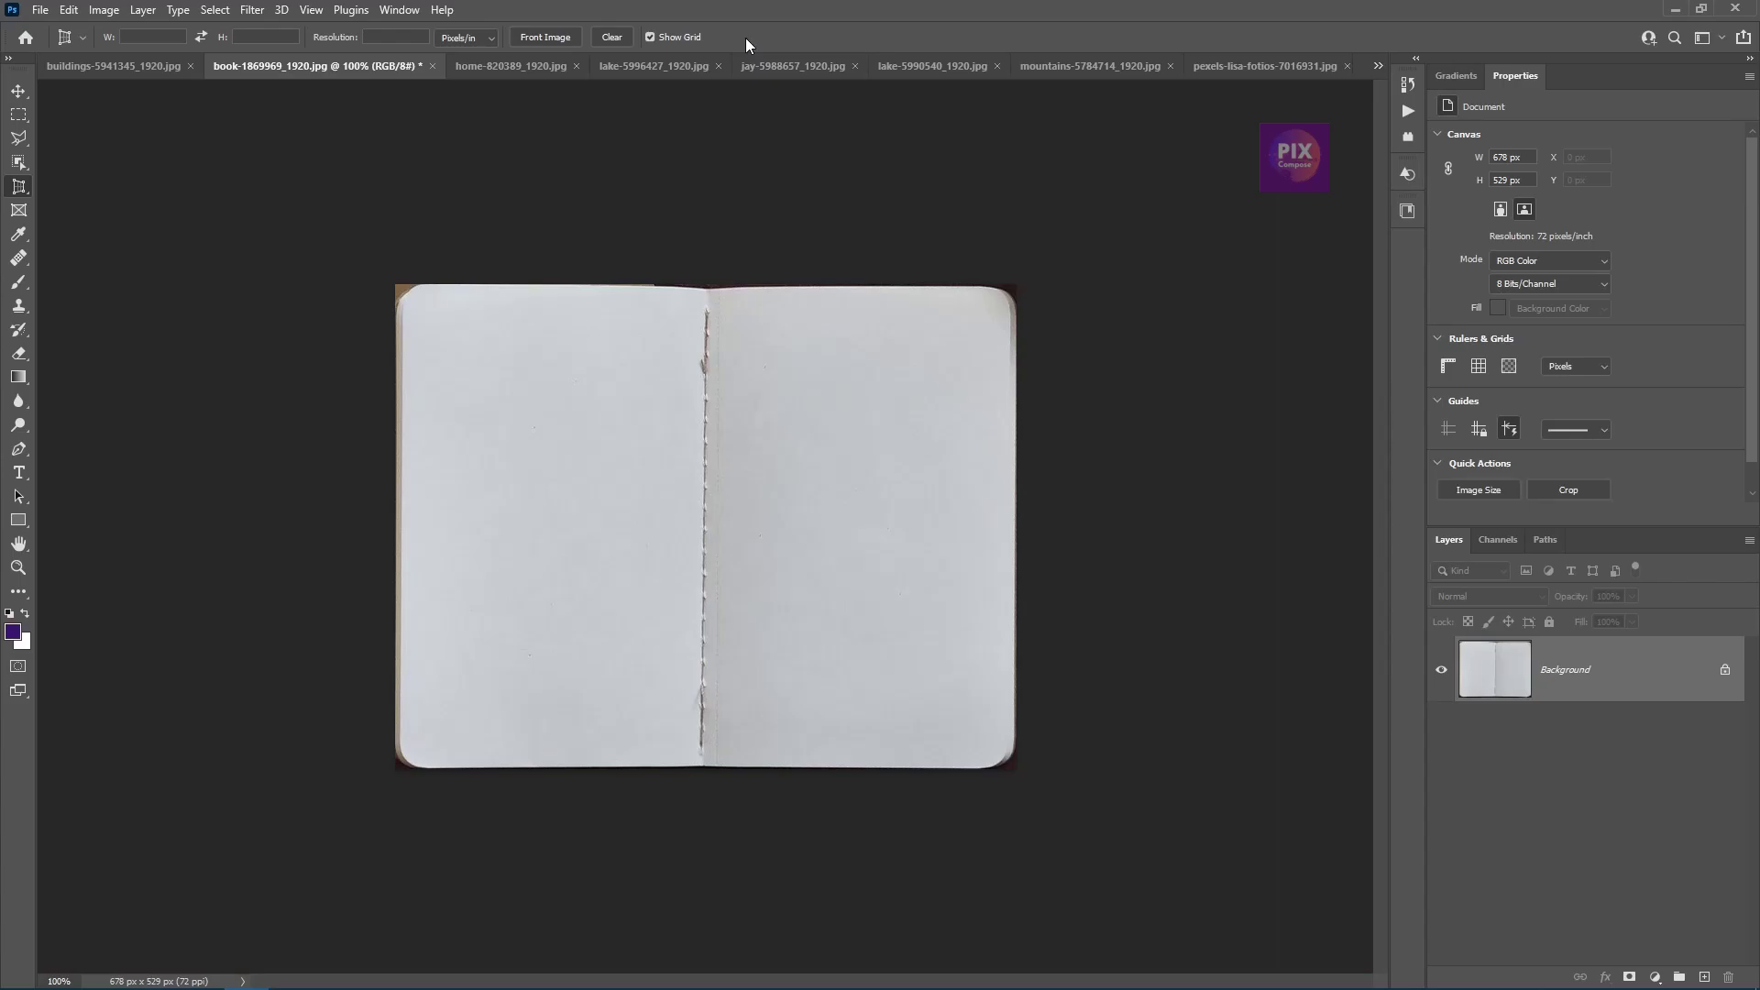